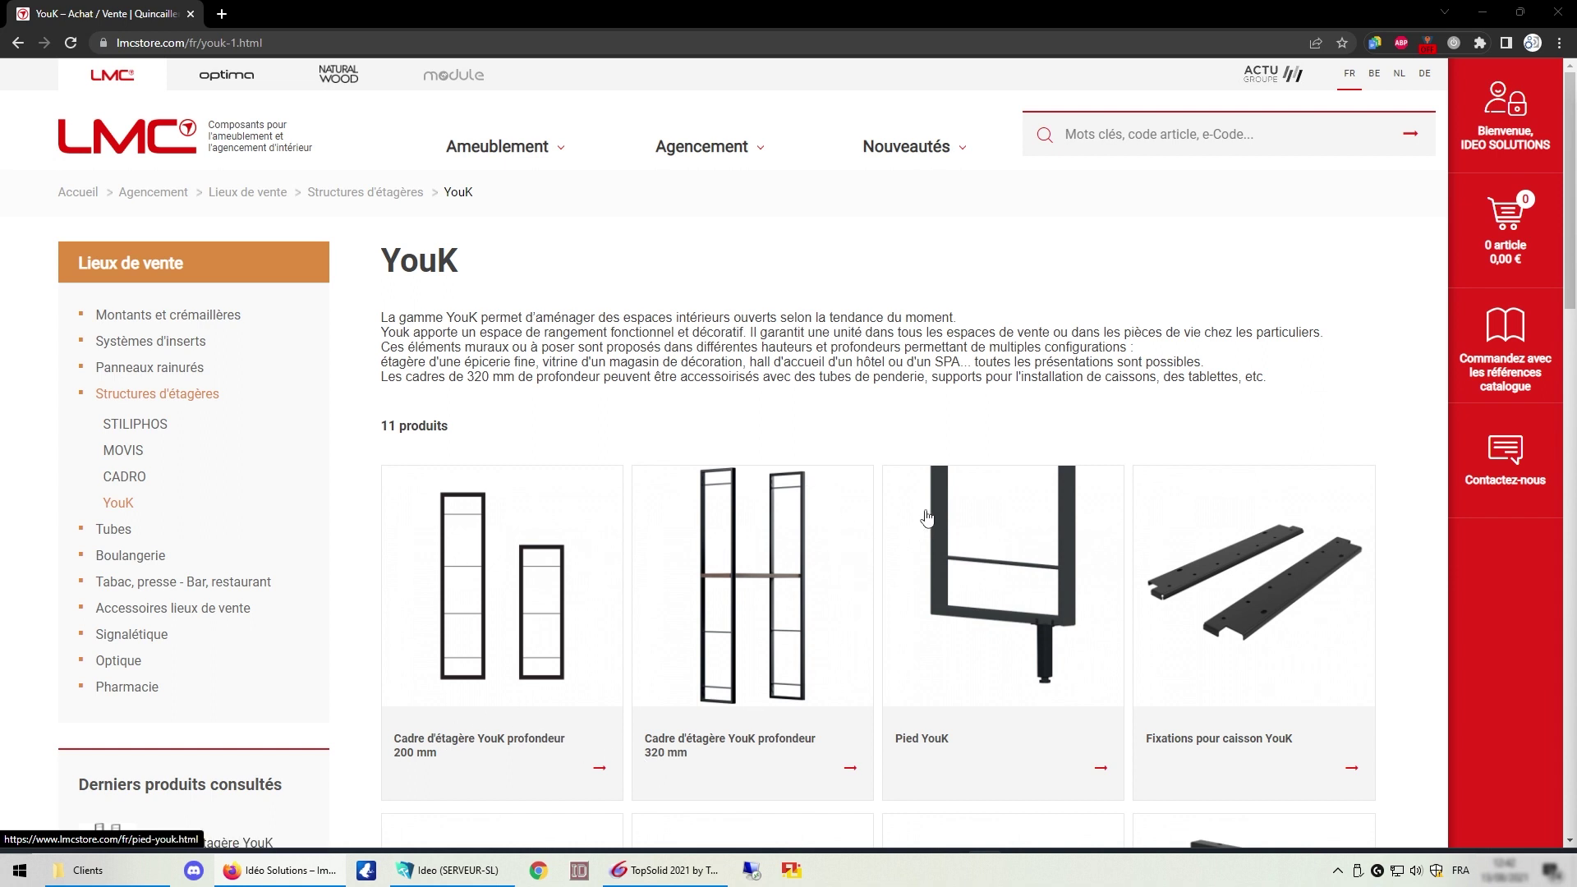
Step: Open the product page of the 320 mm deep YouK shelf frame on the LMC store
left_click(761, 579)
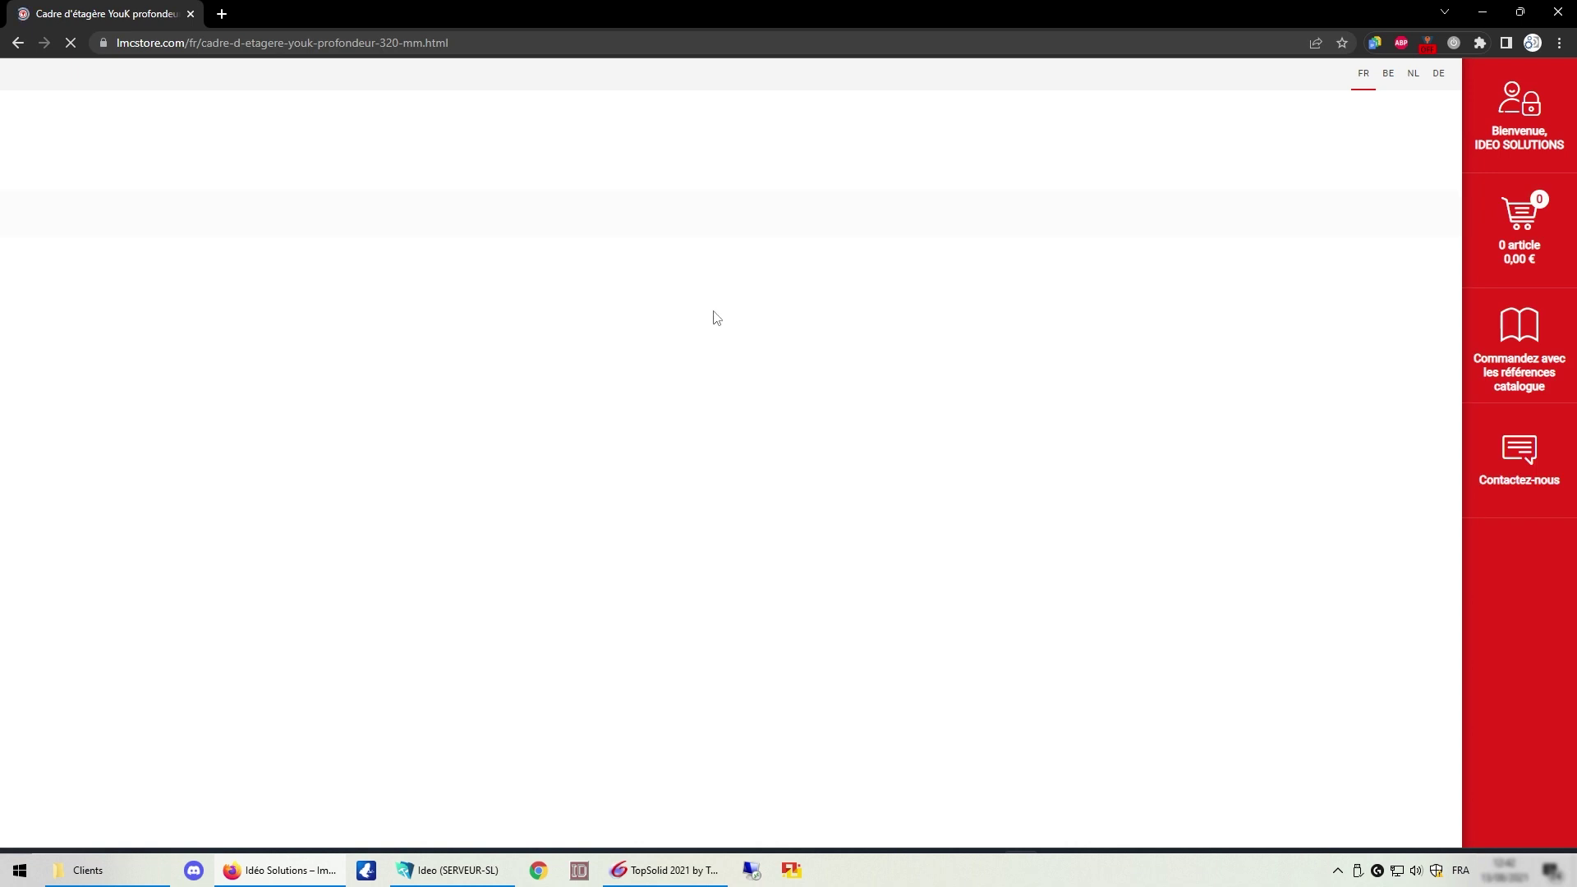
Step: Switch to TopSolid and choose the Youk_BP component from the Lmc standard for inclusion
key("alt+Tab")
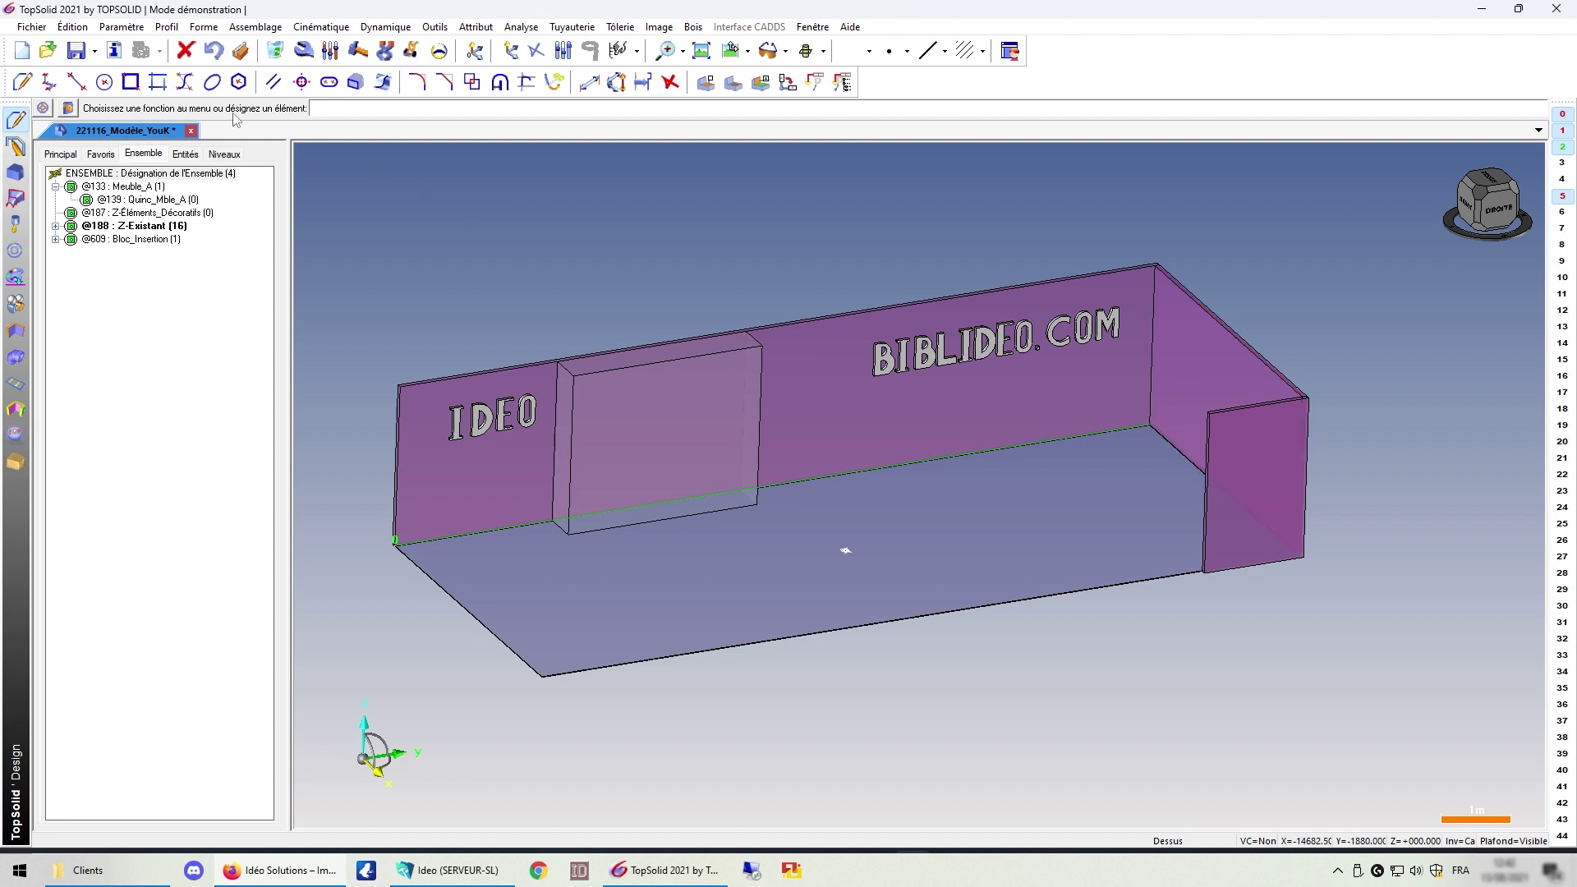
left_click(68, 108)
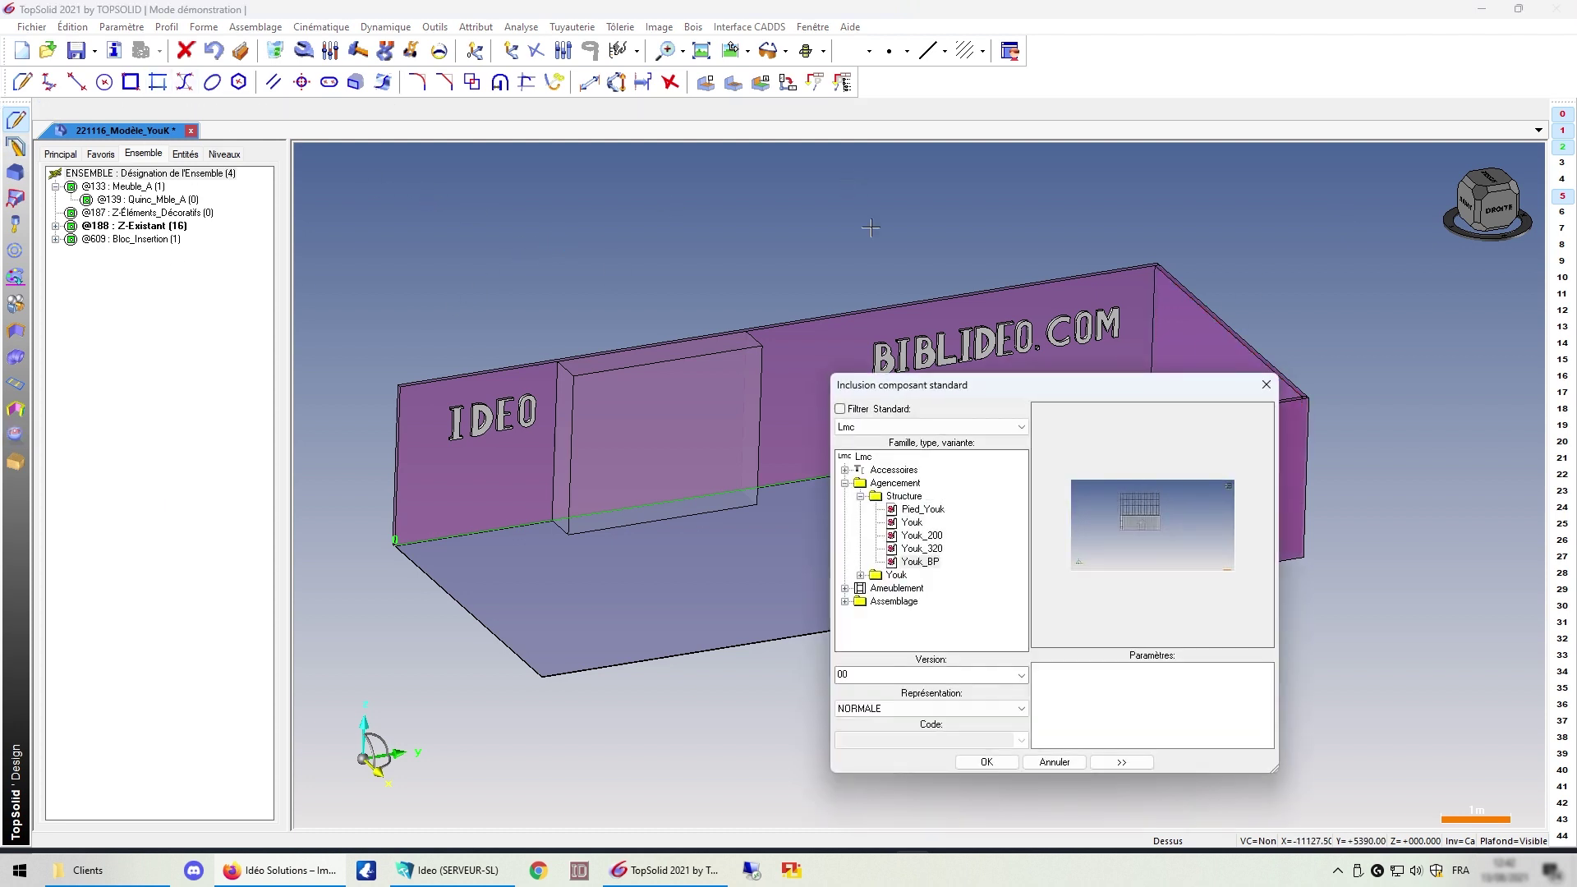
left_click(929, 563)
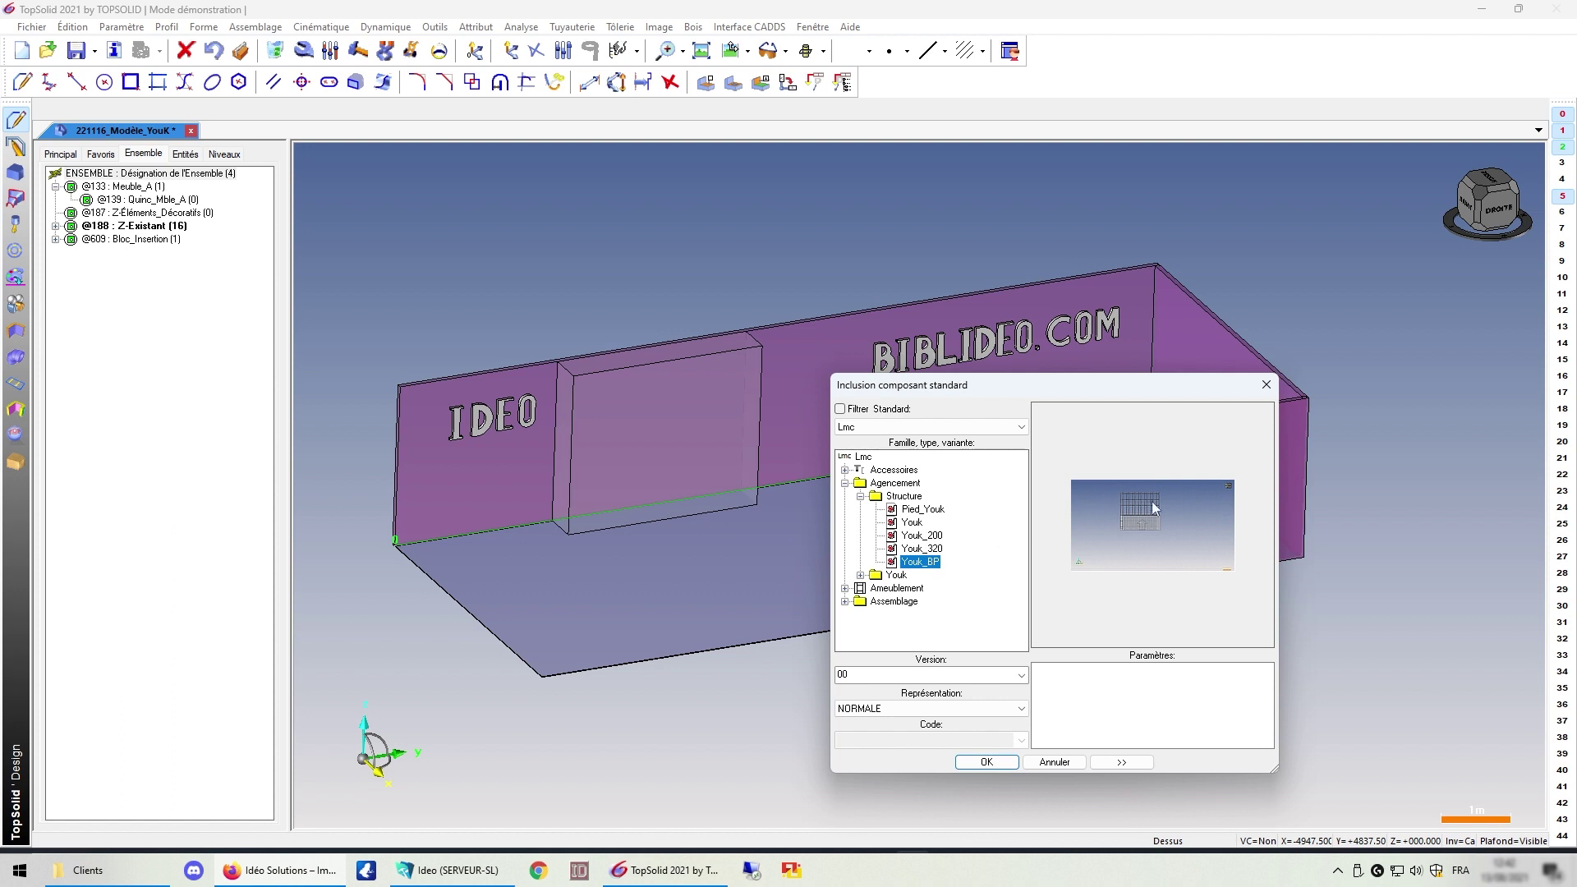
left_click(987, 763)
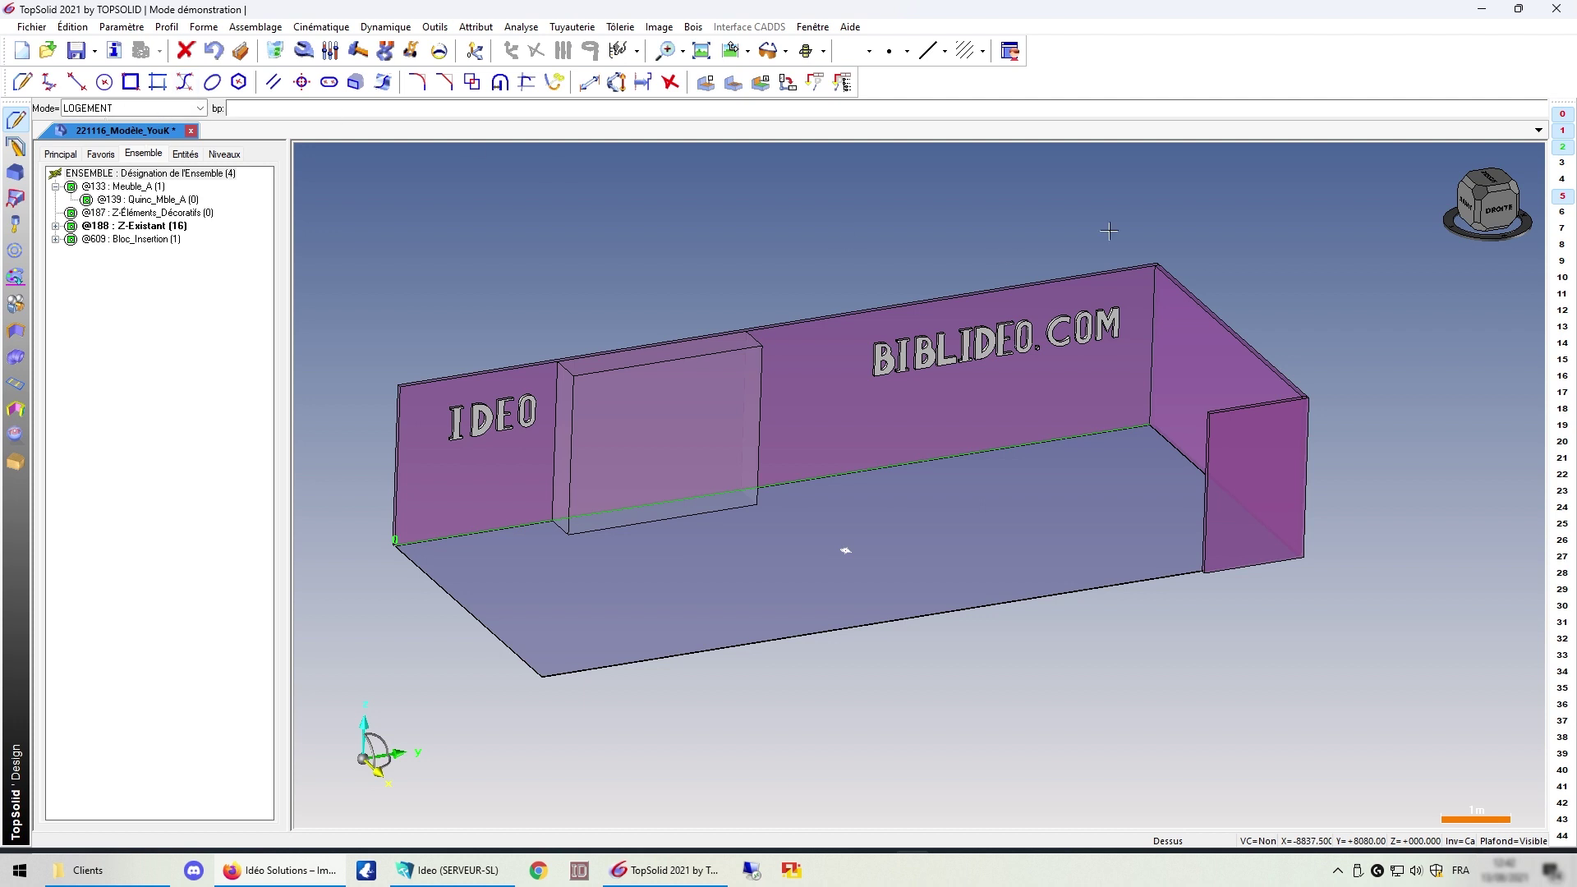
Step: Place the Youk_BP component inside the insertion block against the back wall, using the À L'INTÉRIEUR D'UN BLOC mode
right_click(689, 206)
mouse_move(773, 149)
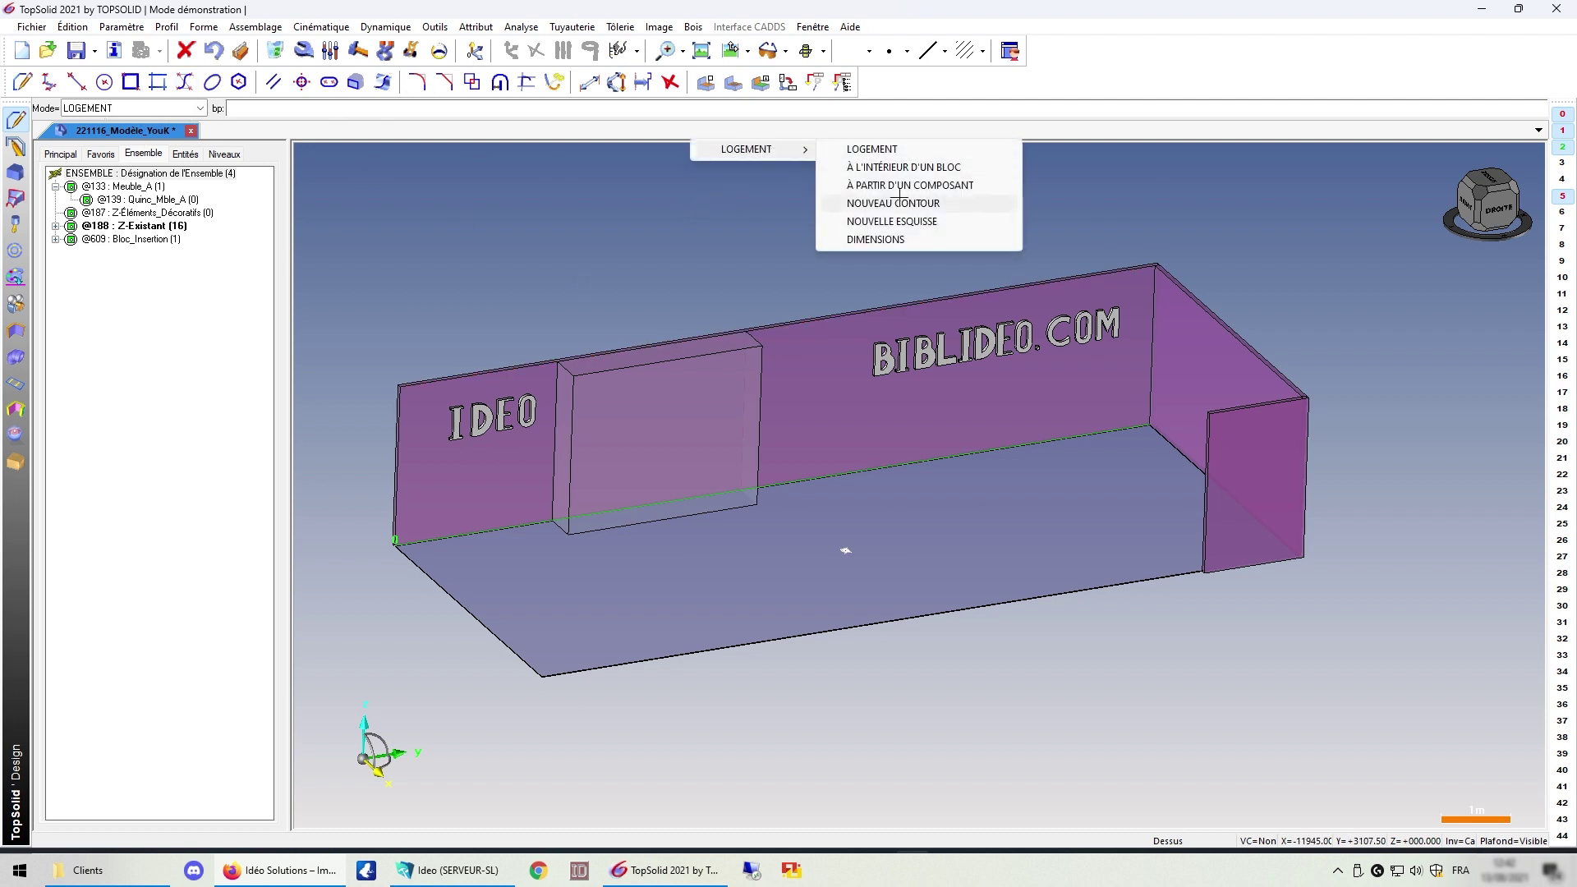
left_click(925, 167)
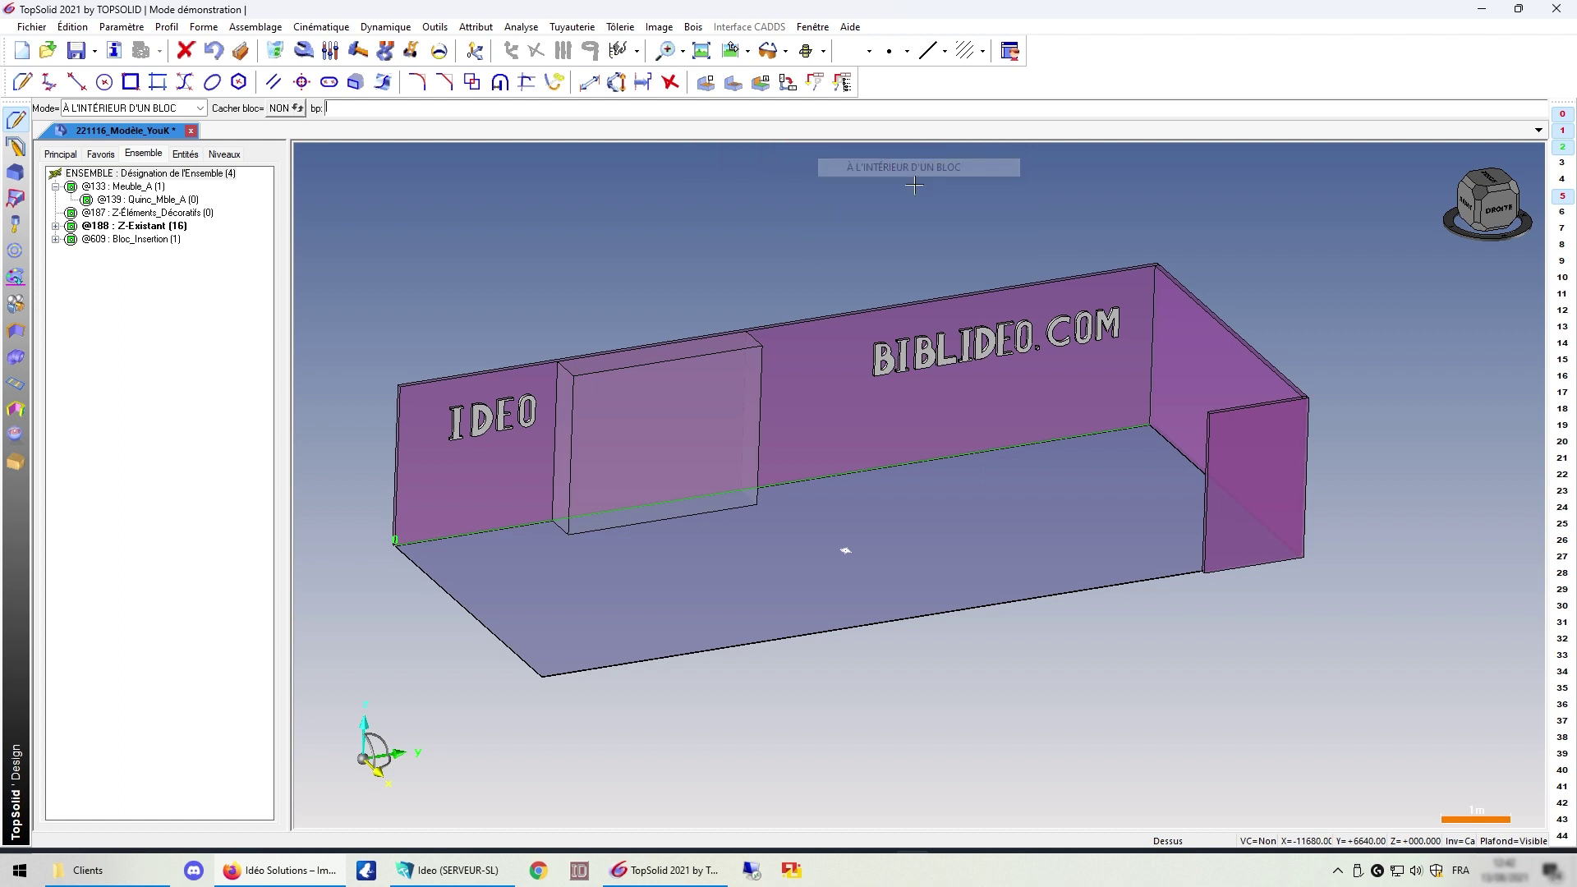
left_click(664, 400)
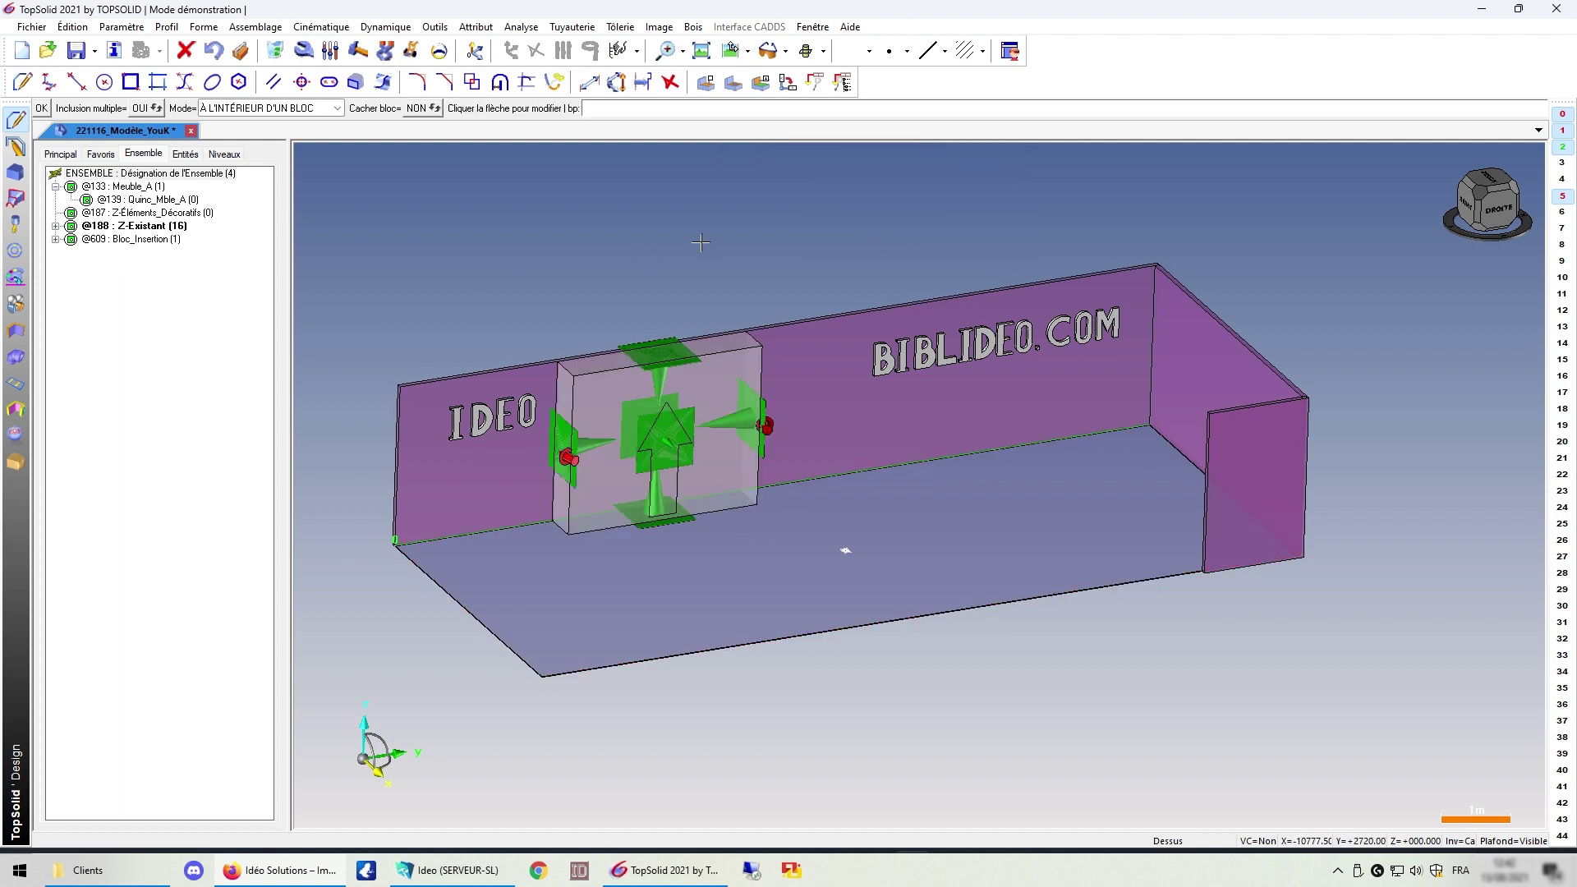
key("Return")
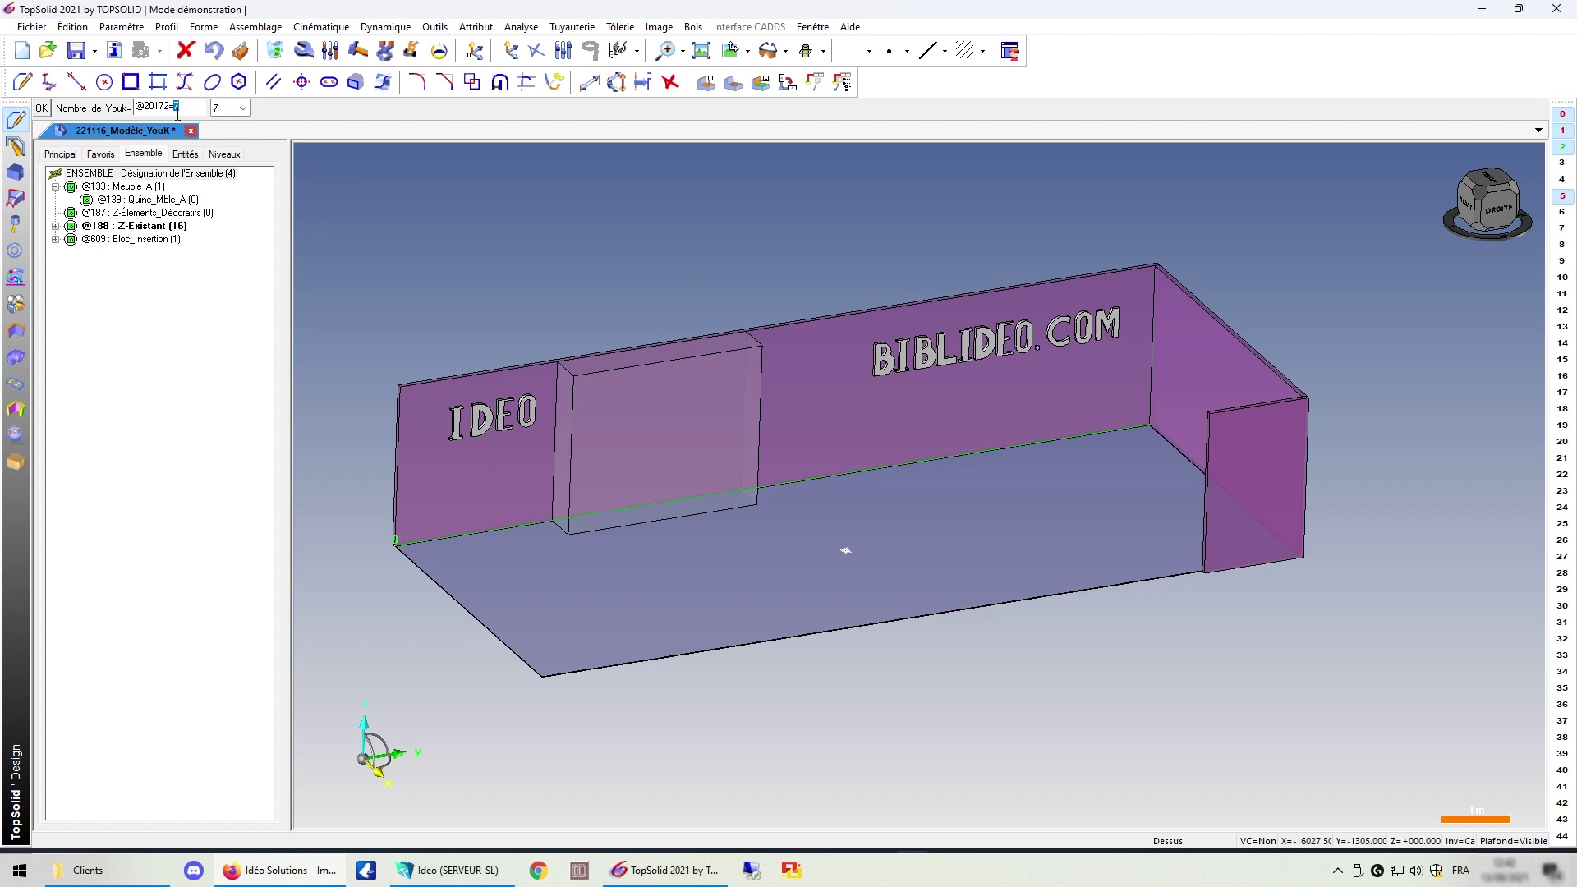
Step: Configure the Youk shelving with 7 frames, a depth of 320 mm, 6 shelves and feet
left_click(243, 108)
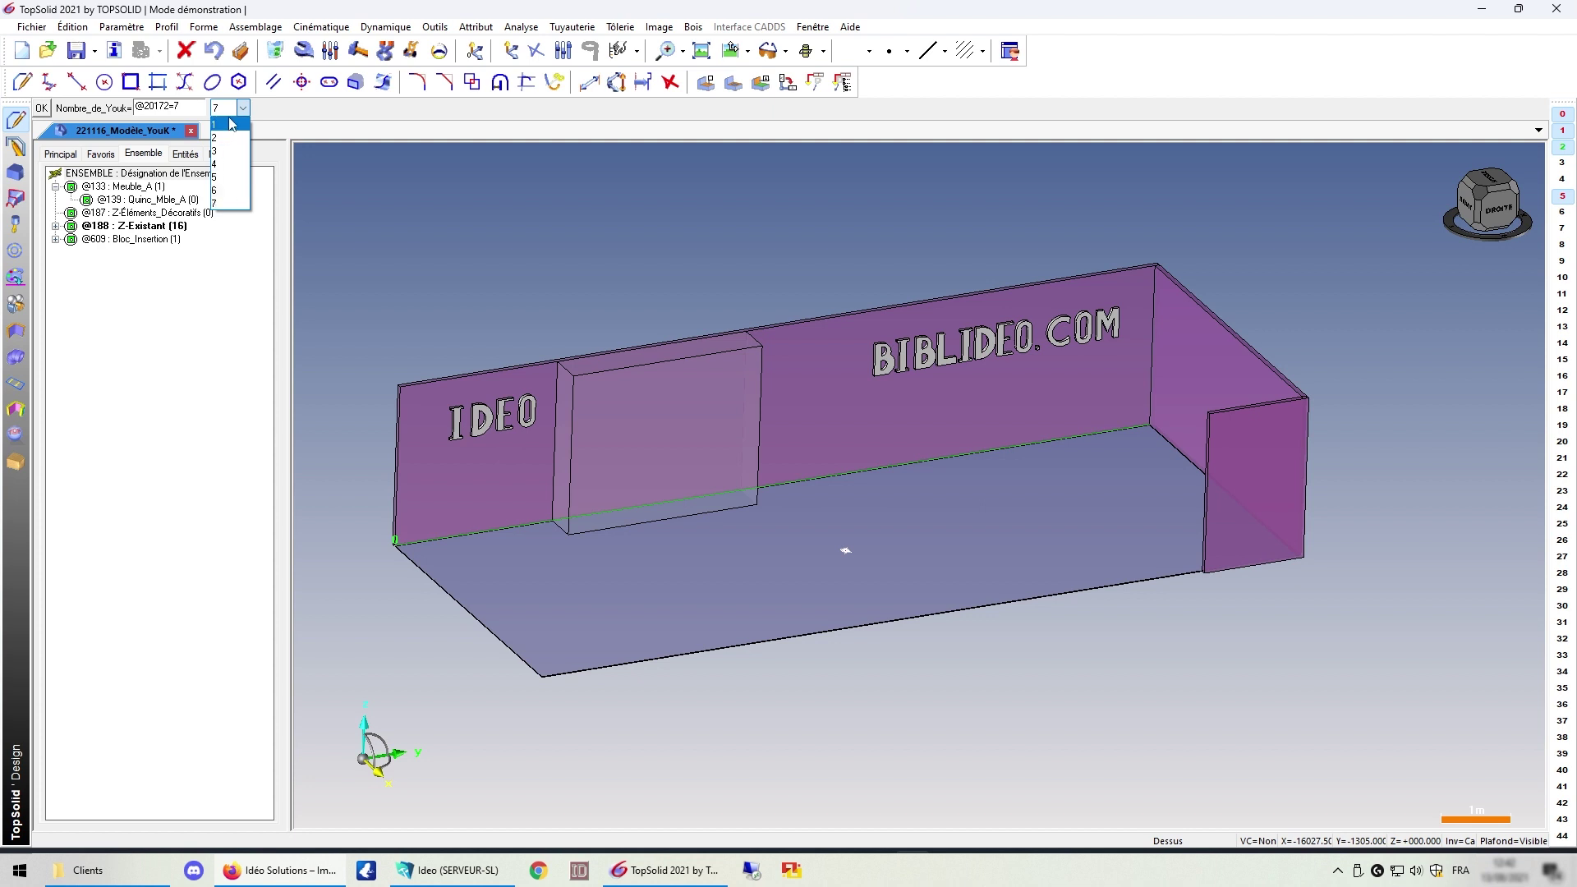
left_click(231, 203)
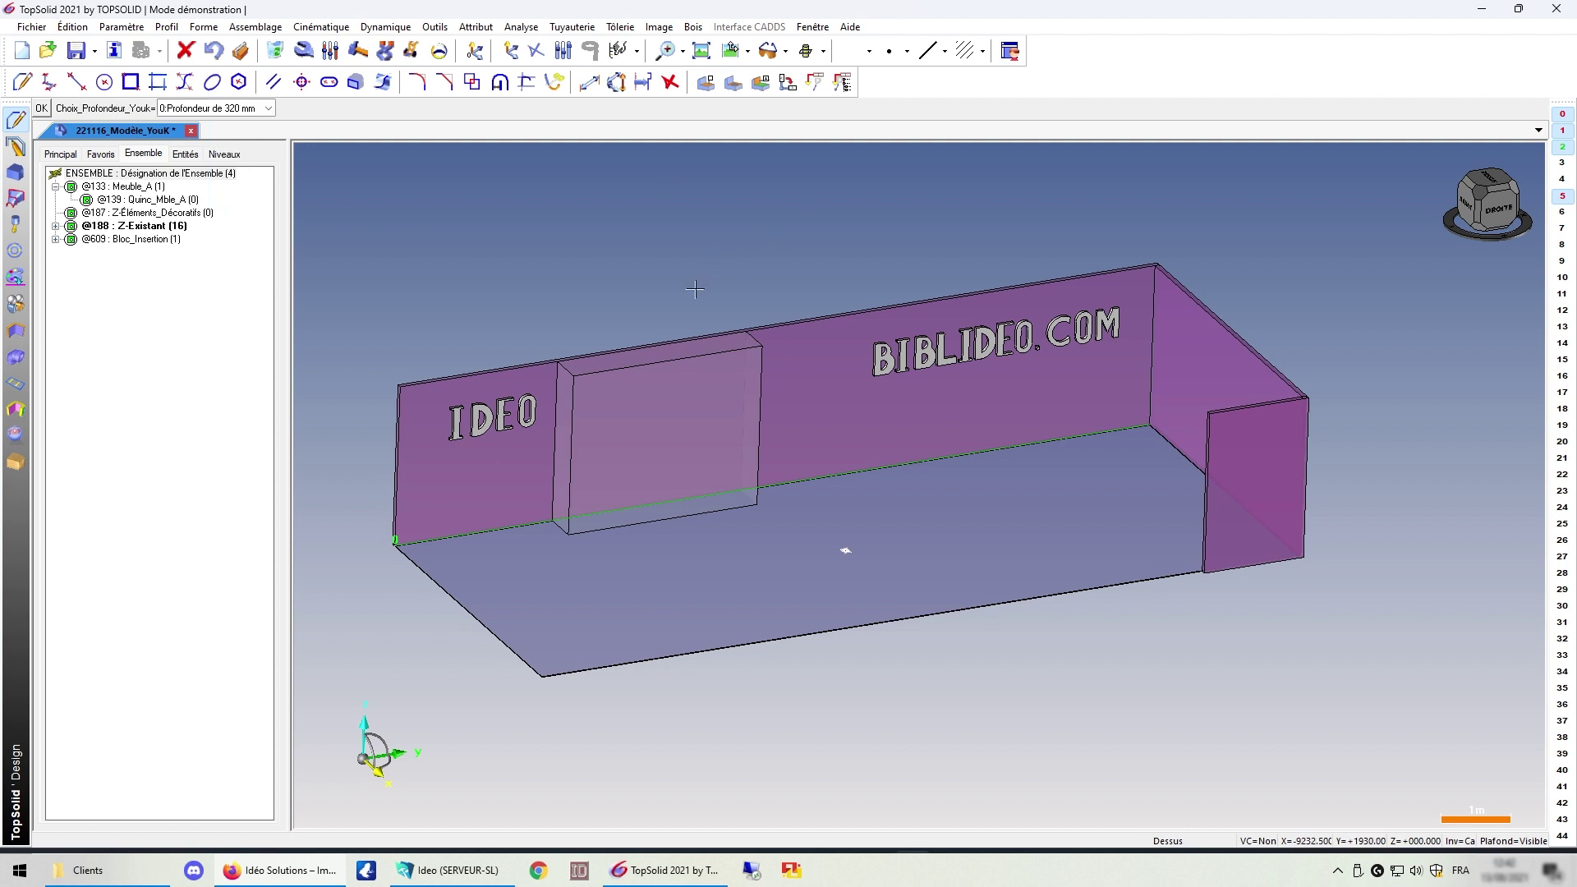
left_click(269, 108)
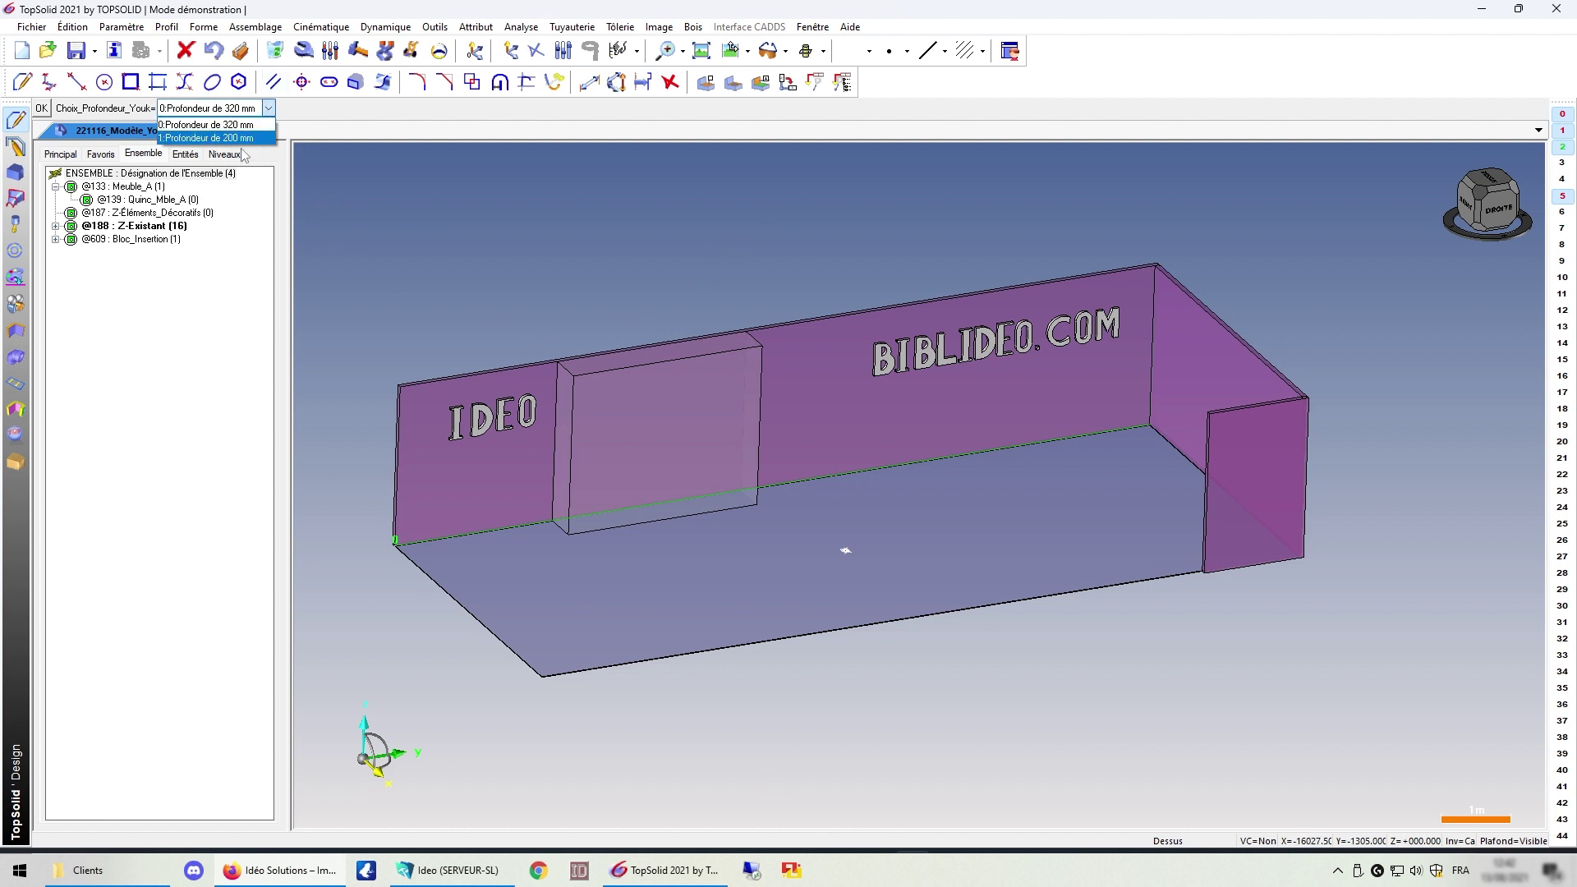
left_click(236, 137)
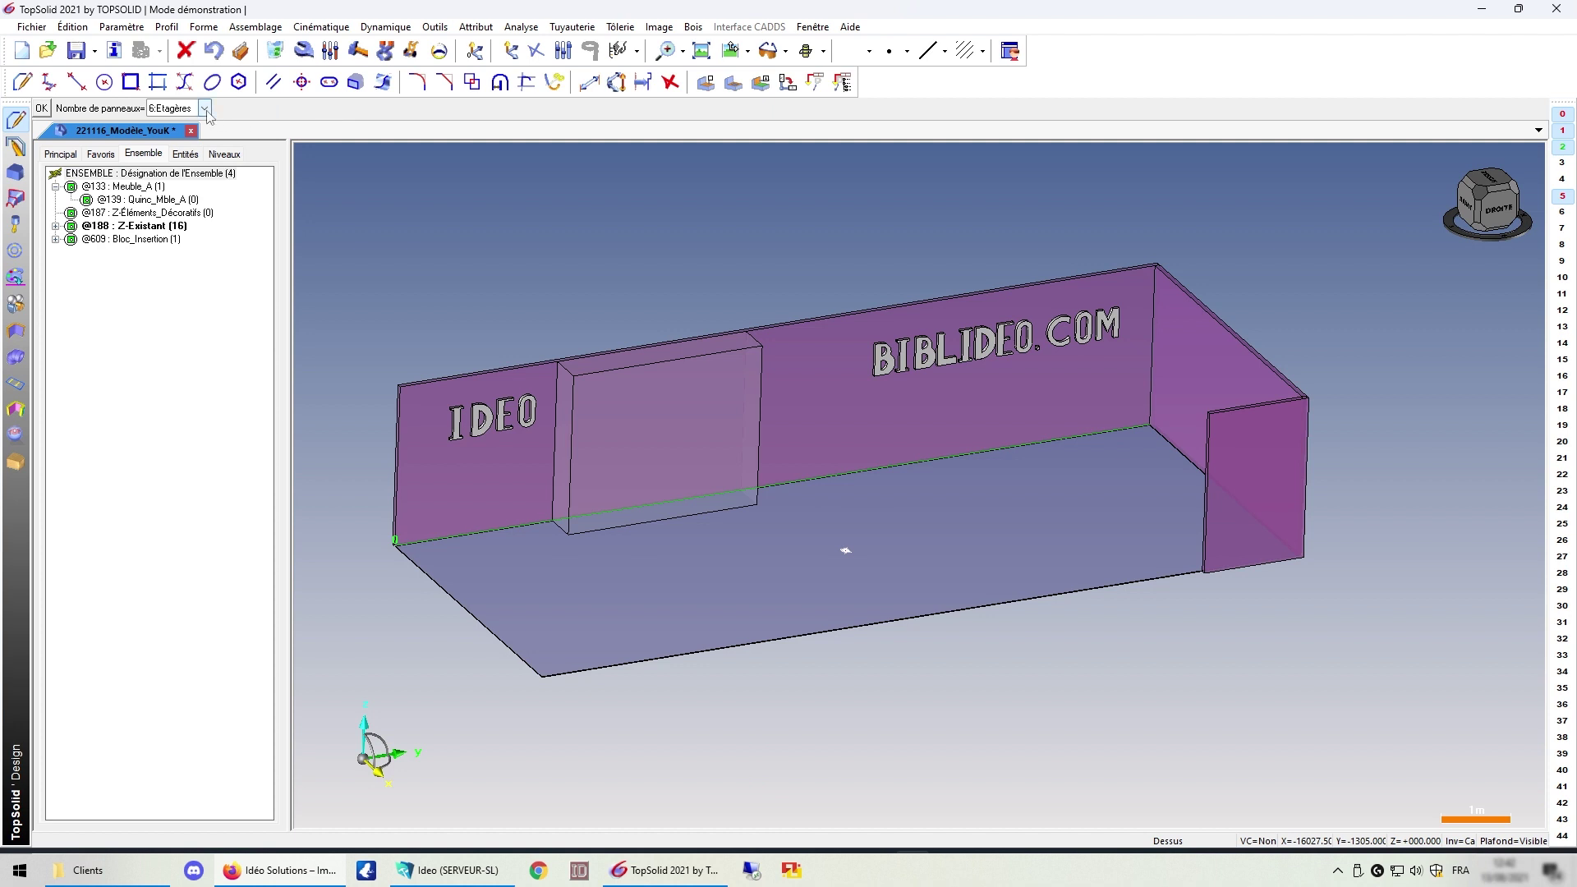
left_click(205, 108)
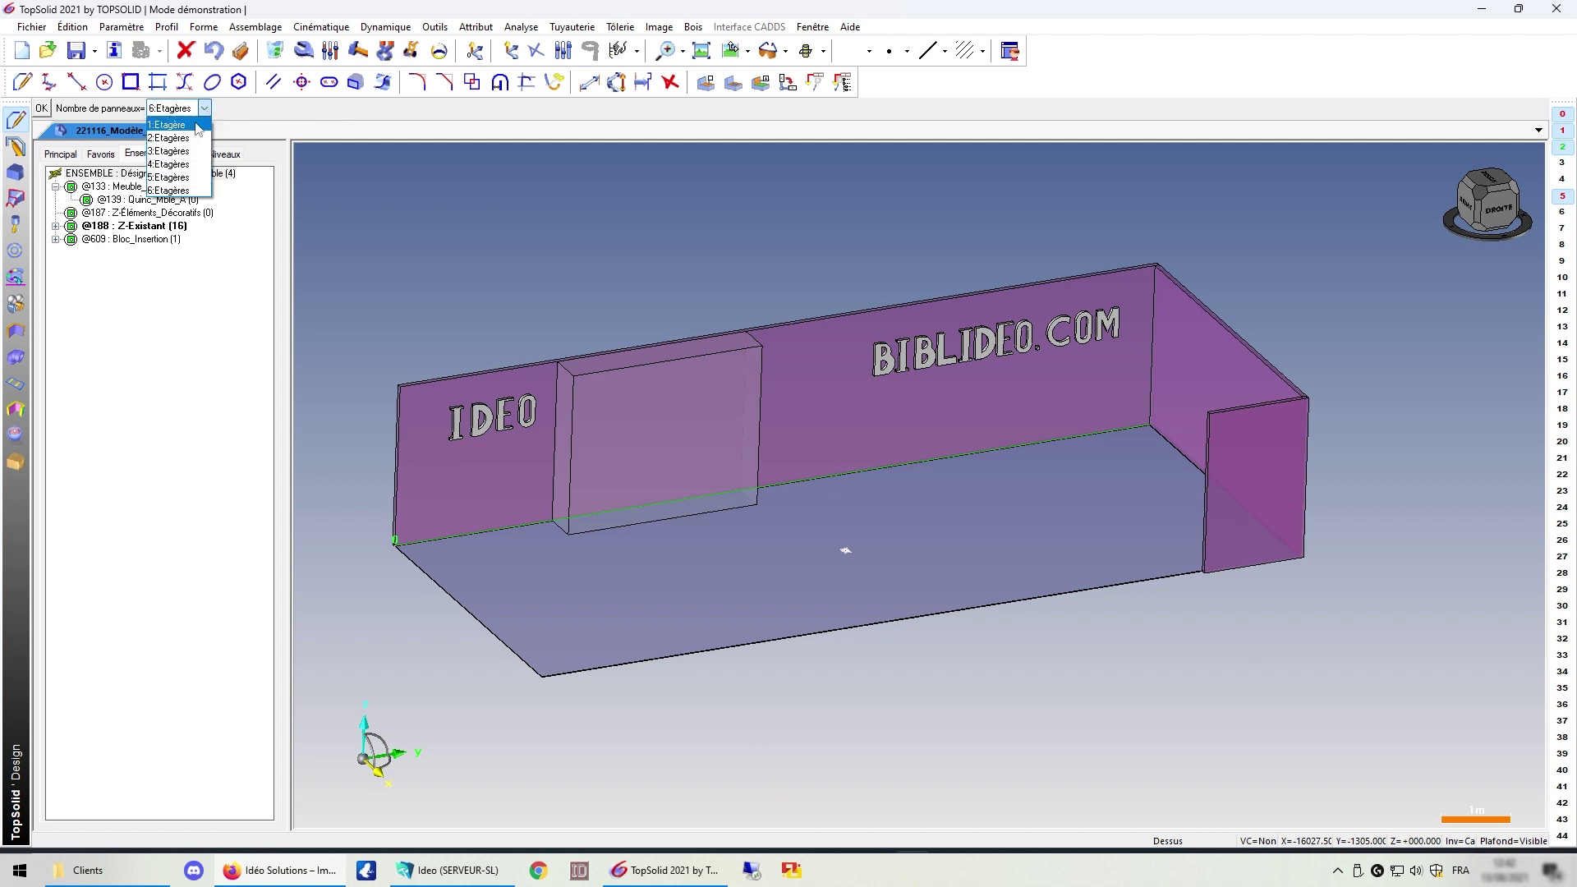
left_click(175, 191)
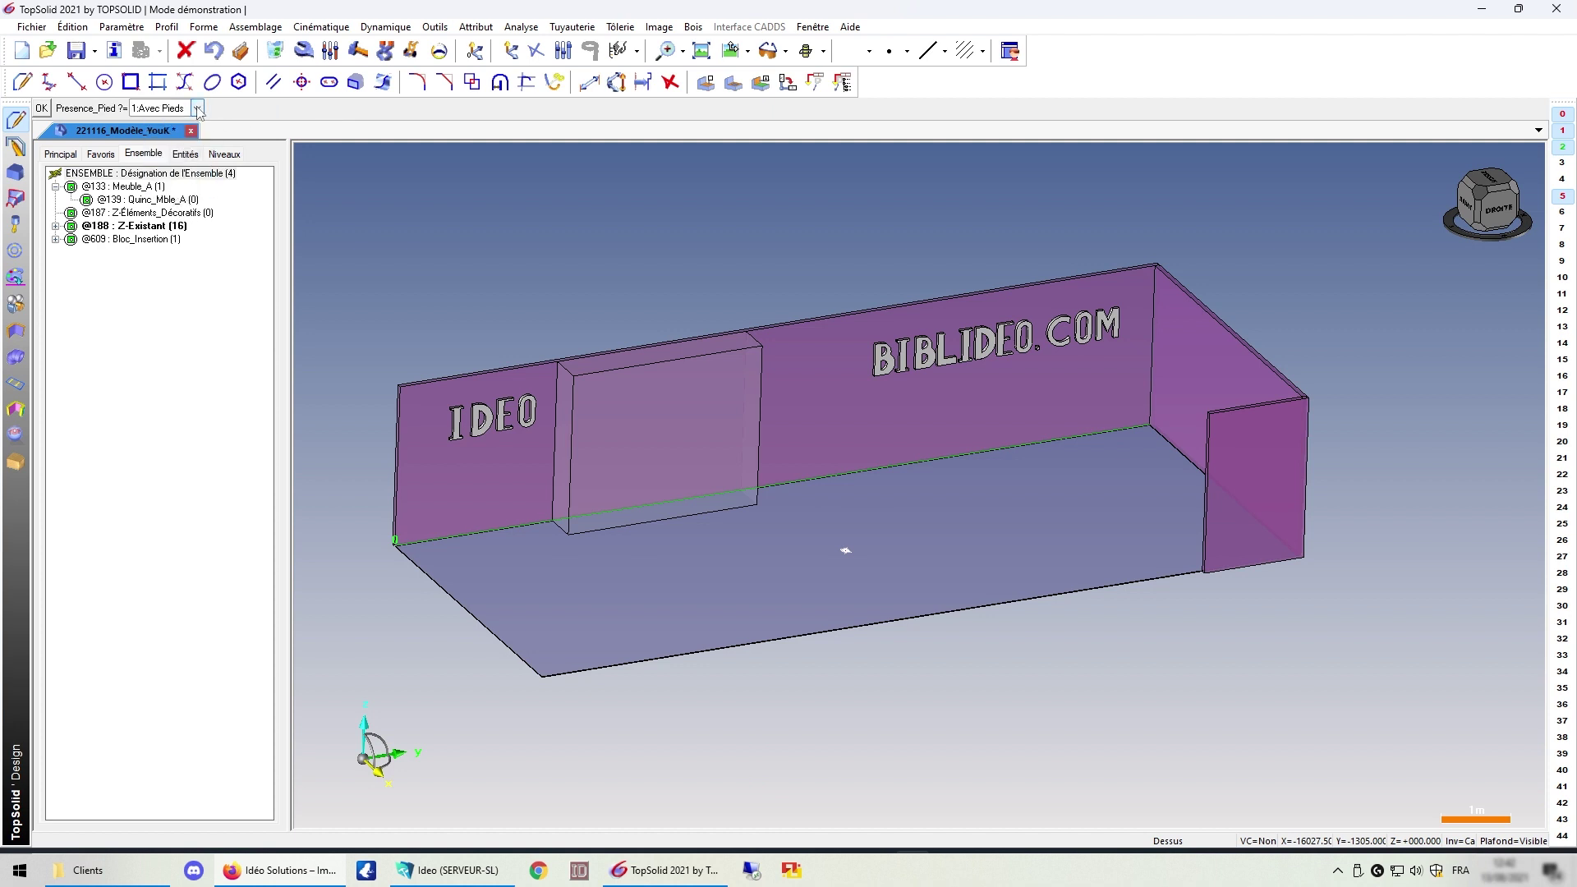
middle_click(638, 237)
scroll(480, 450, "up", 3)
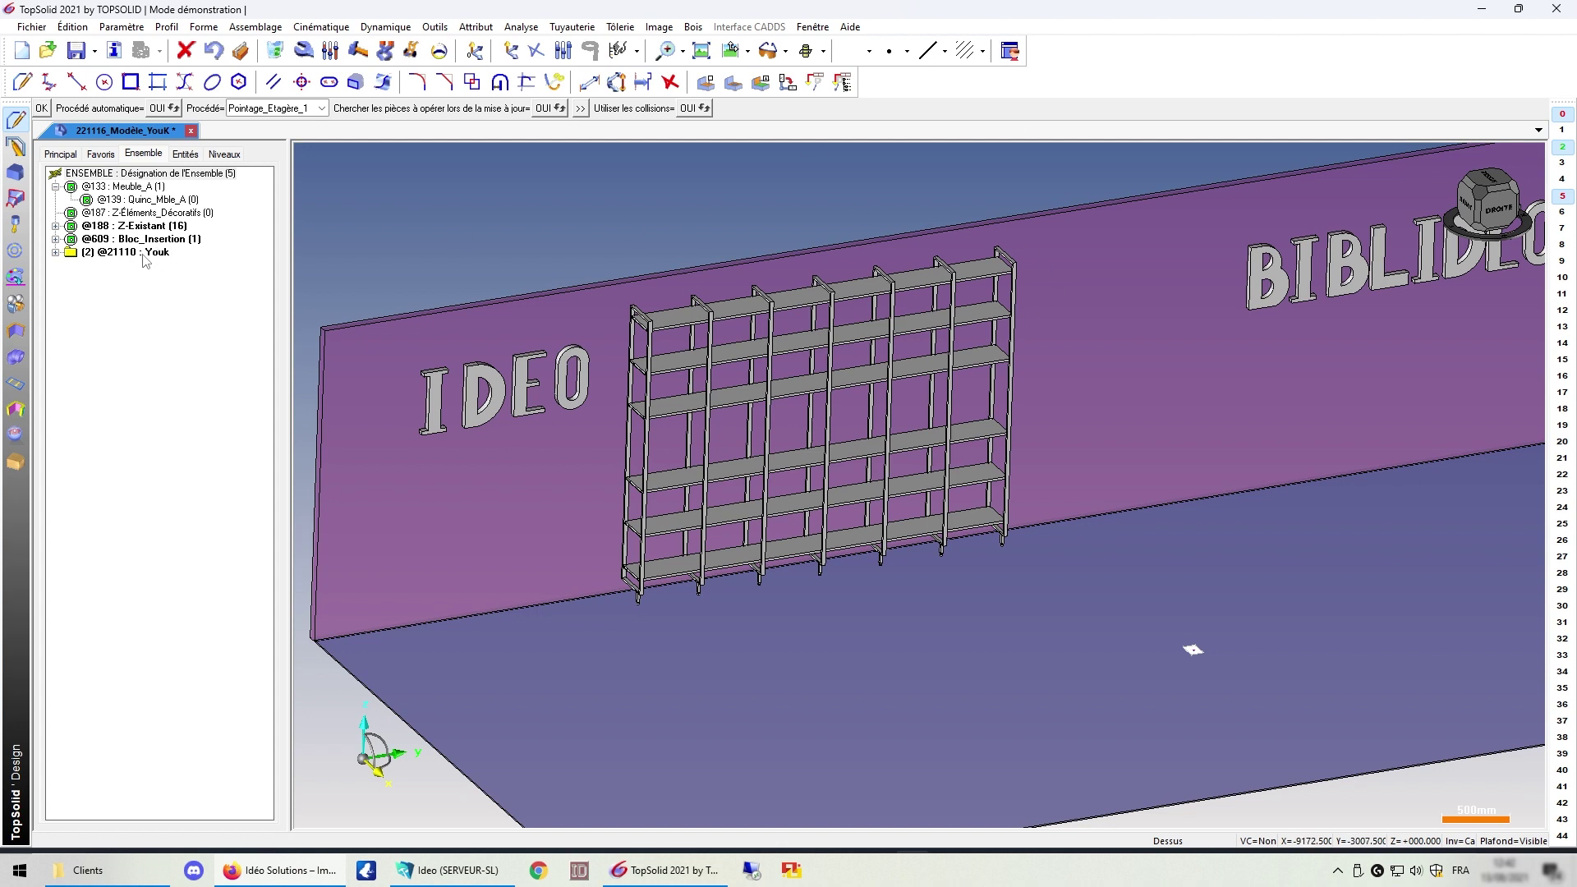
Step: Move the Youk assembly into the Meuble_A set and widen the assembly tree
left_click_drag(161, 253, 145, 194)
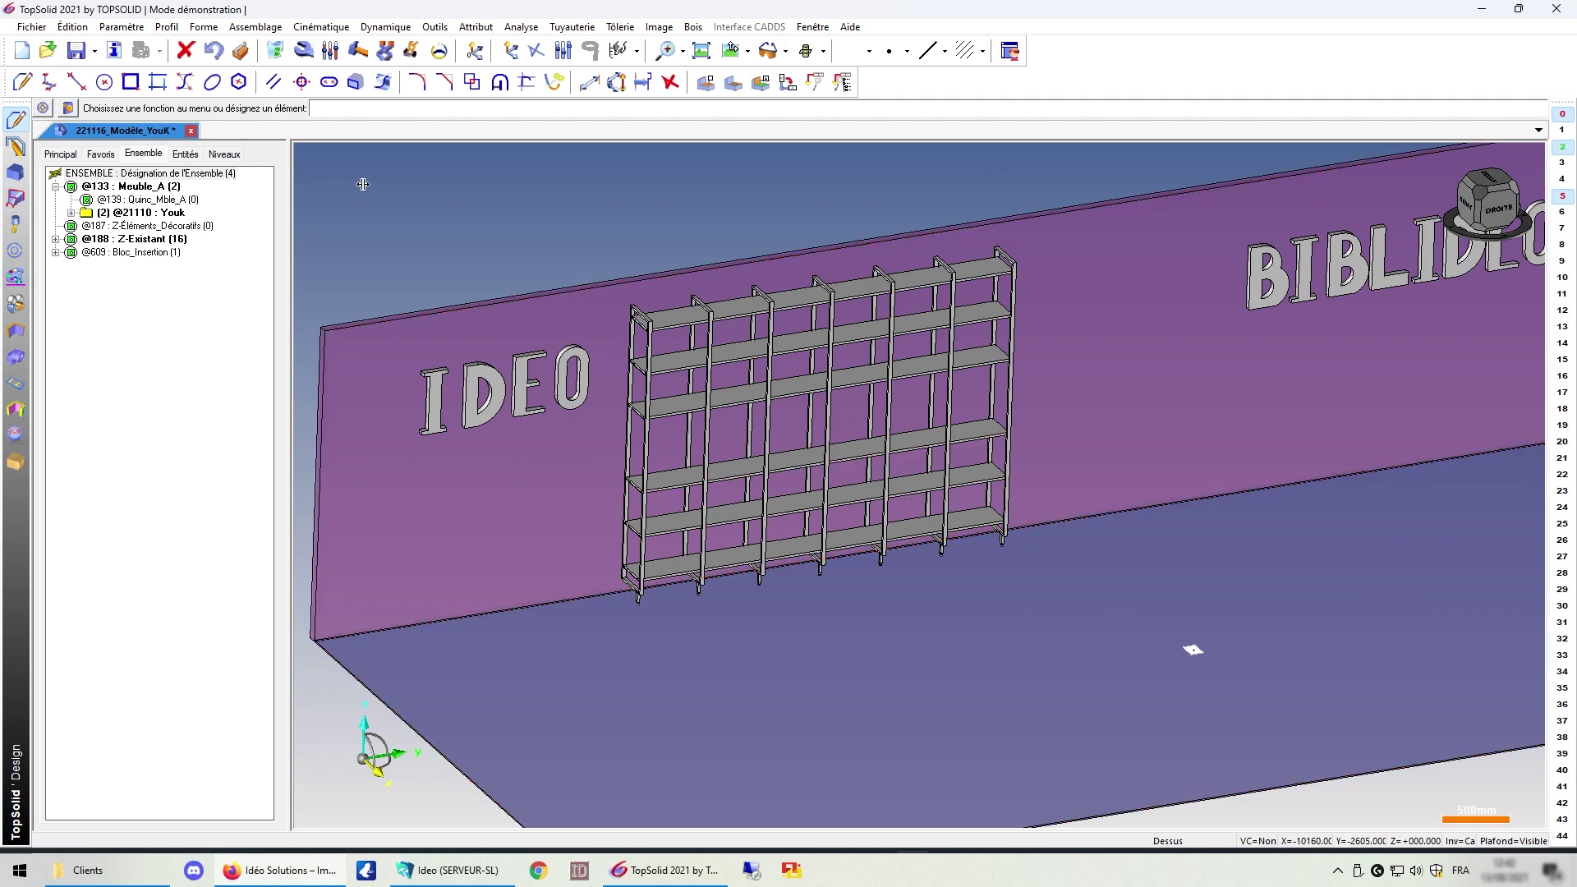
left_click_drag(362, 184, 436, 190)
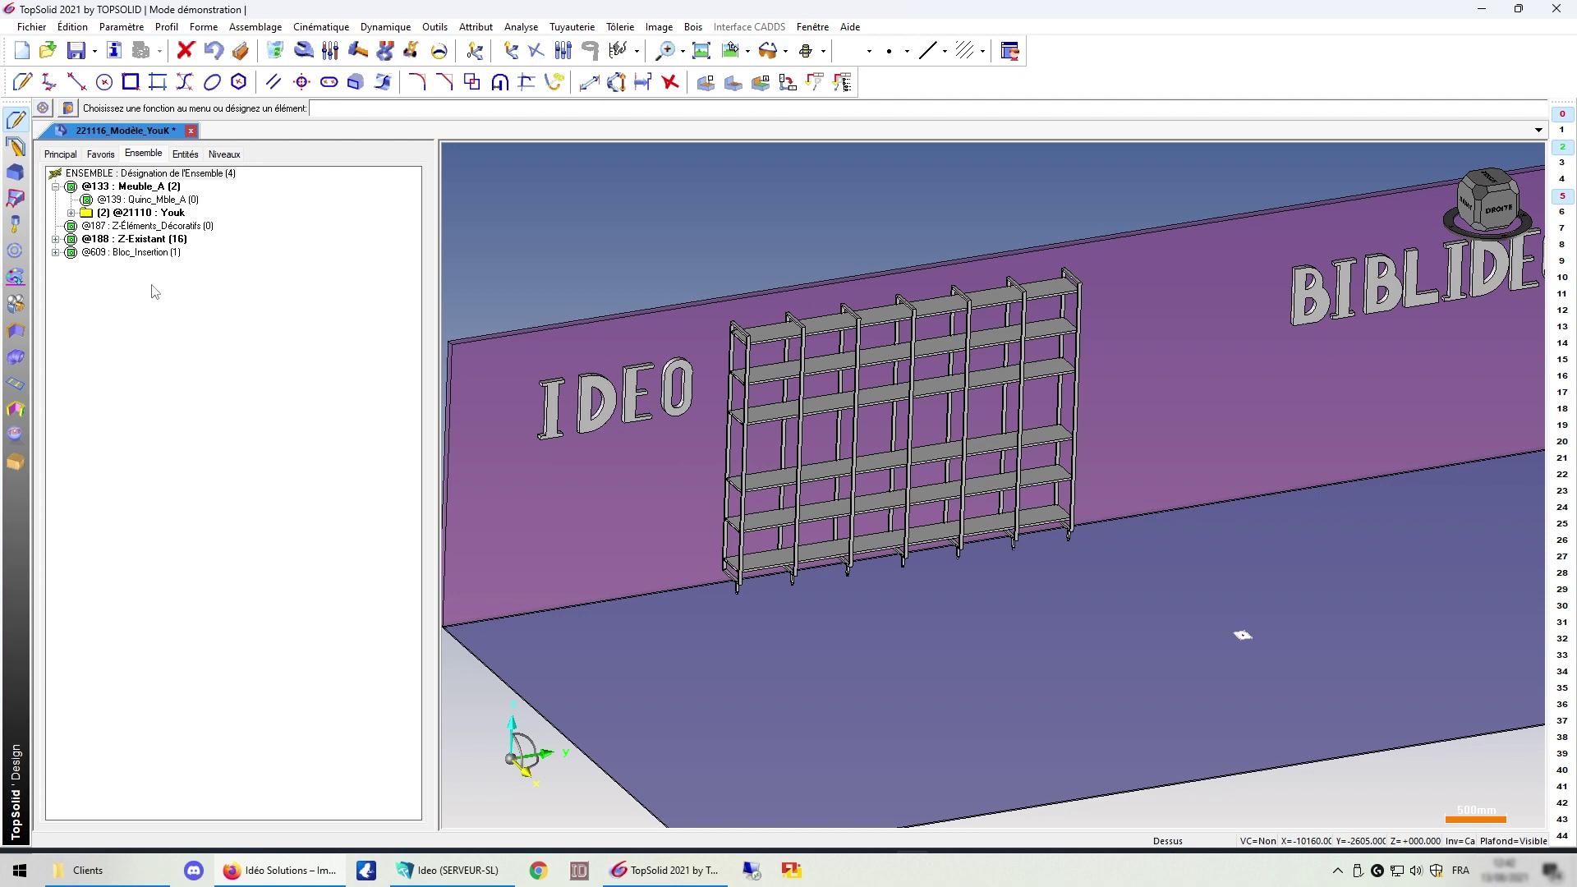
Step: Examine the Youk assembly's shelves, feet and frames along with its Pilotes and Pilotes facultatifs parameters
left_click(72, 212)
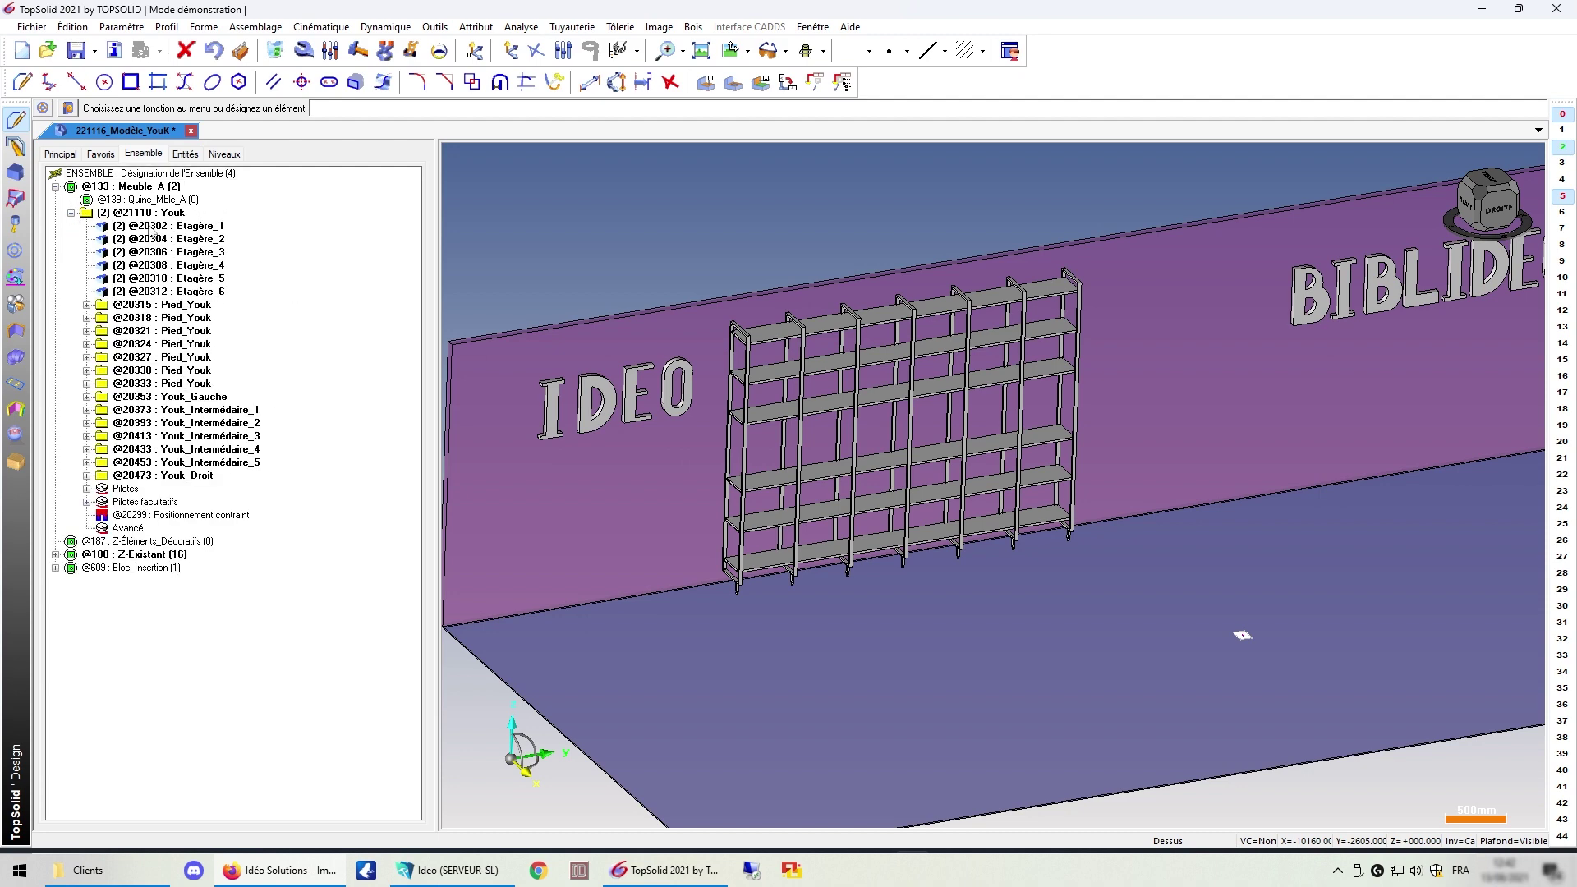
left_click(157, 215)
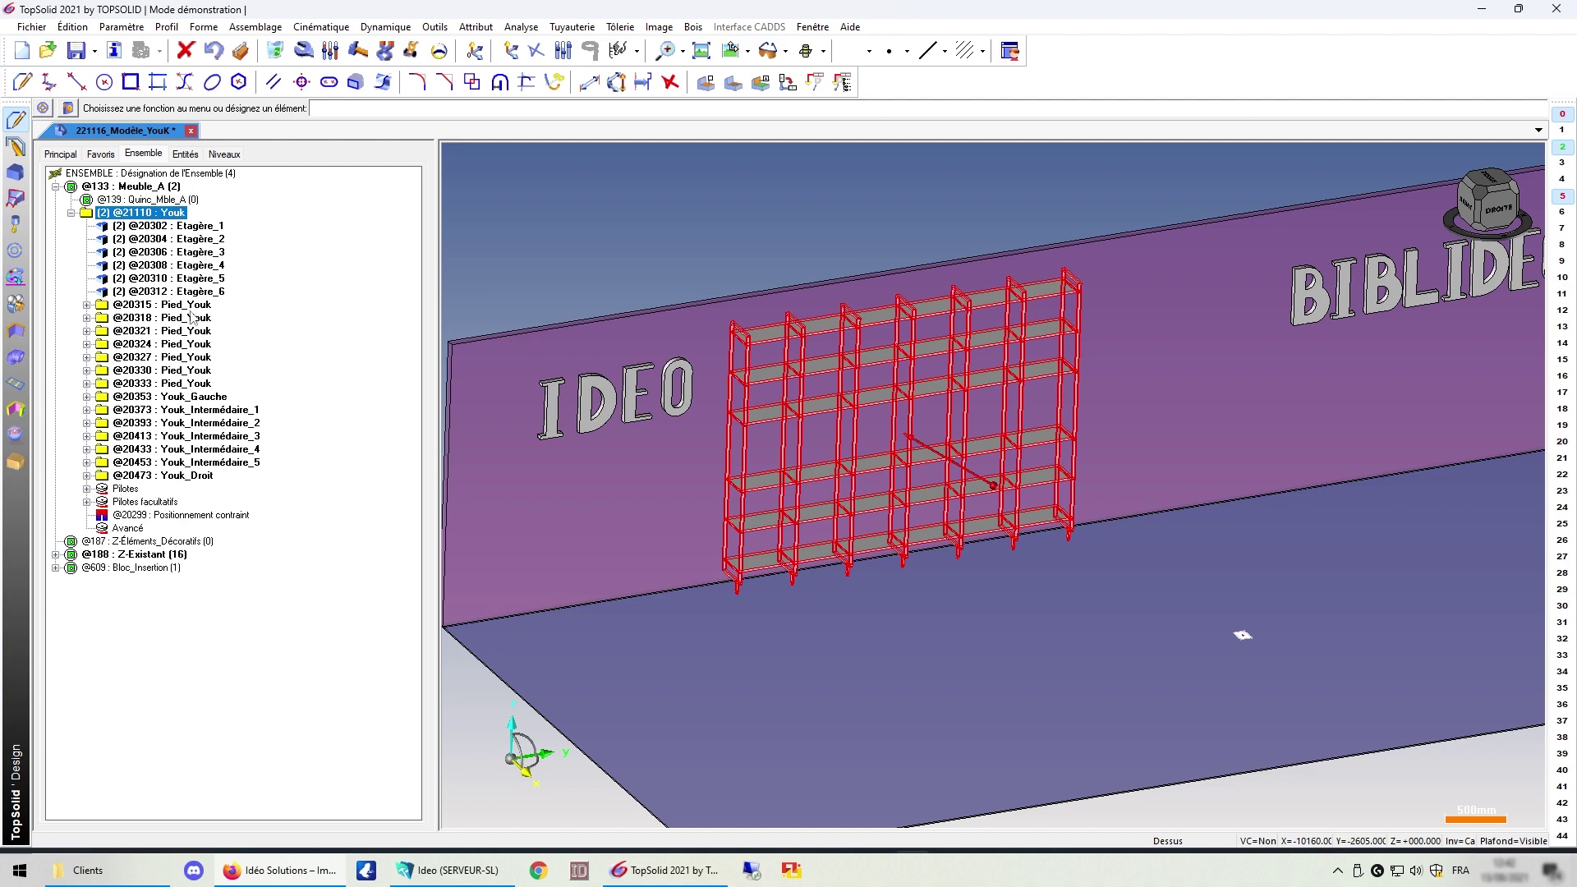
left_click(86, 488)
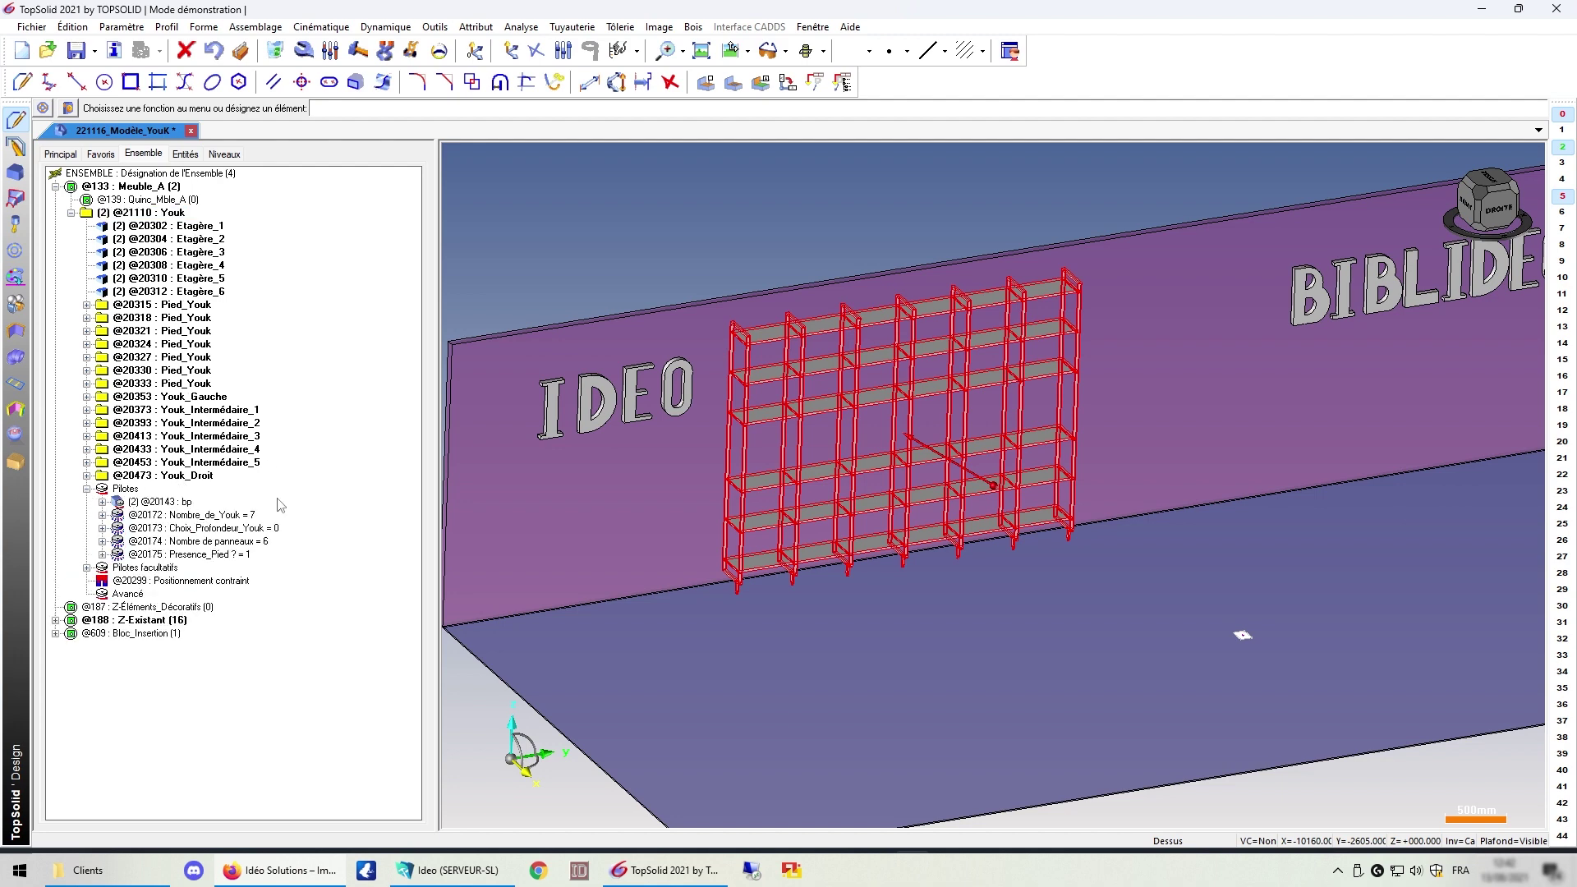
left_click(192, 516)
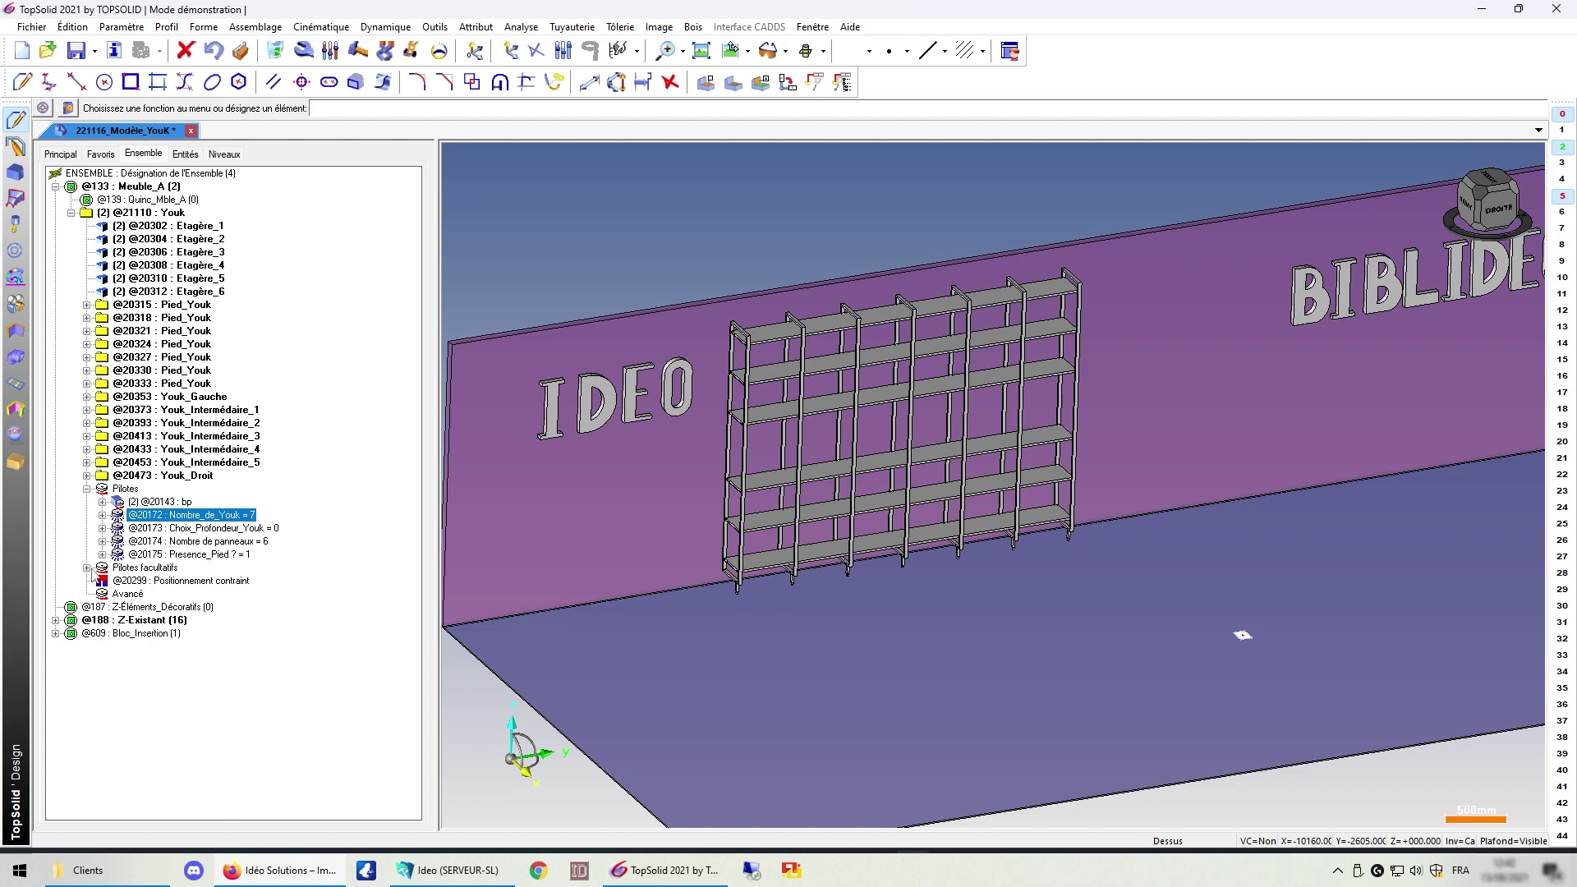
left_click(86, 568)
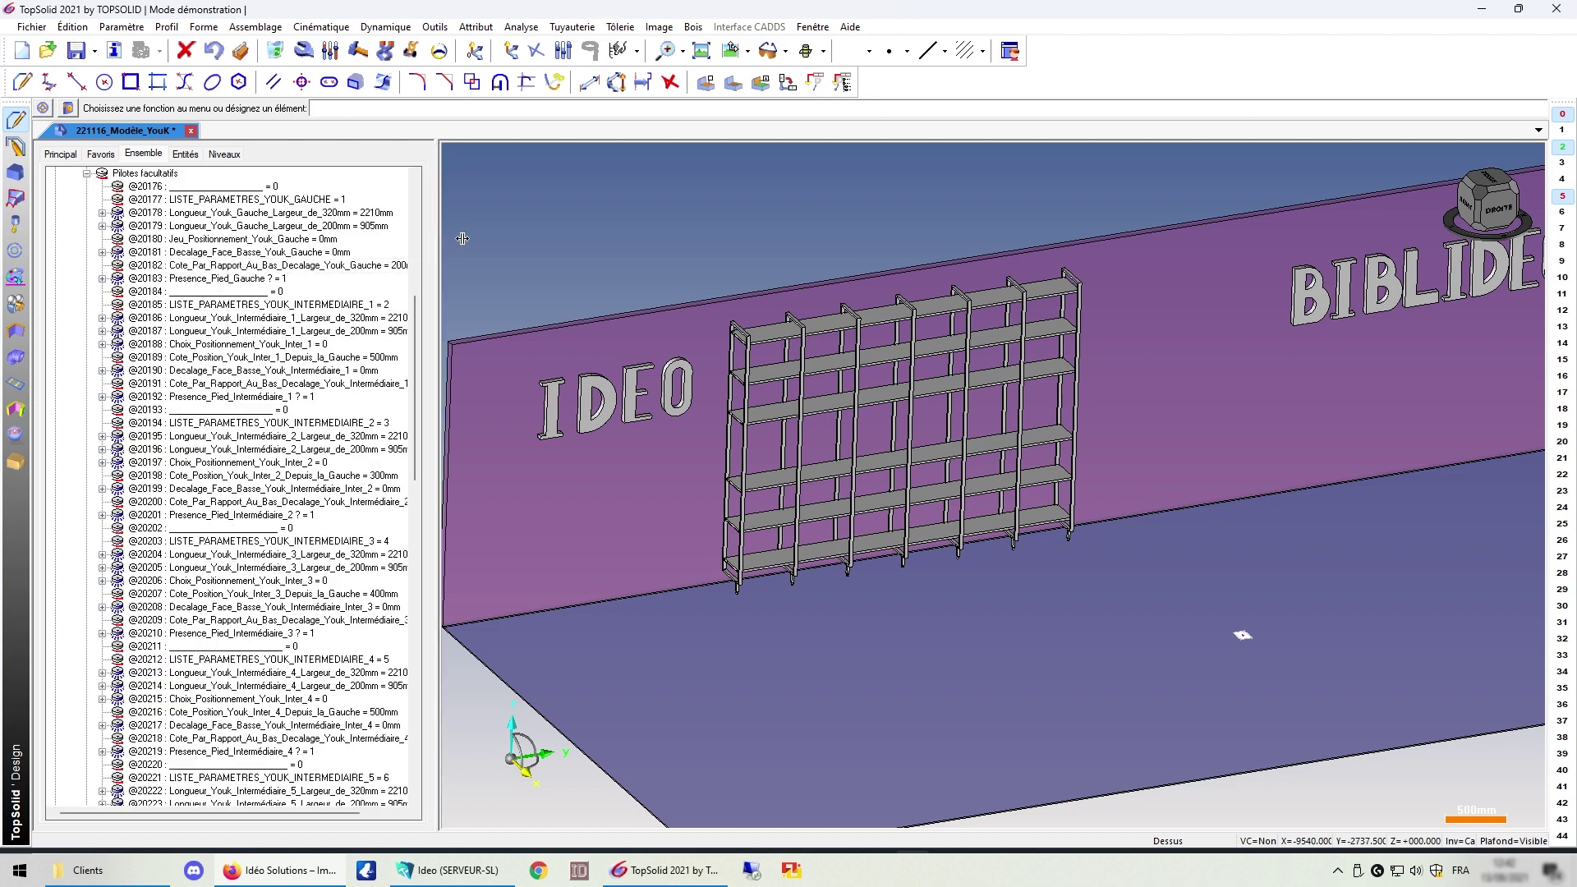
left_click_drag(434, 238, 512, 238)
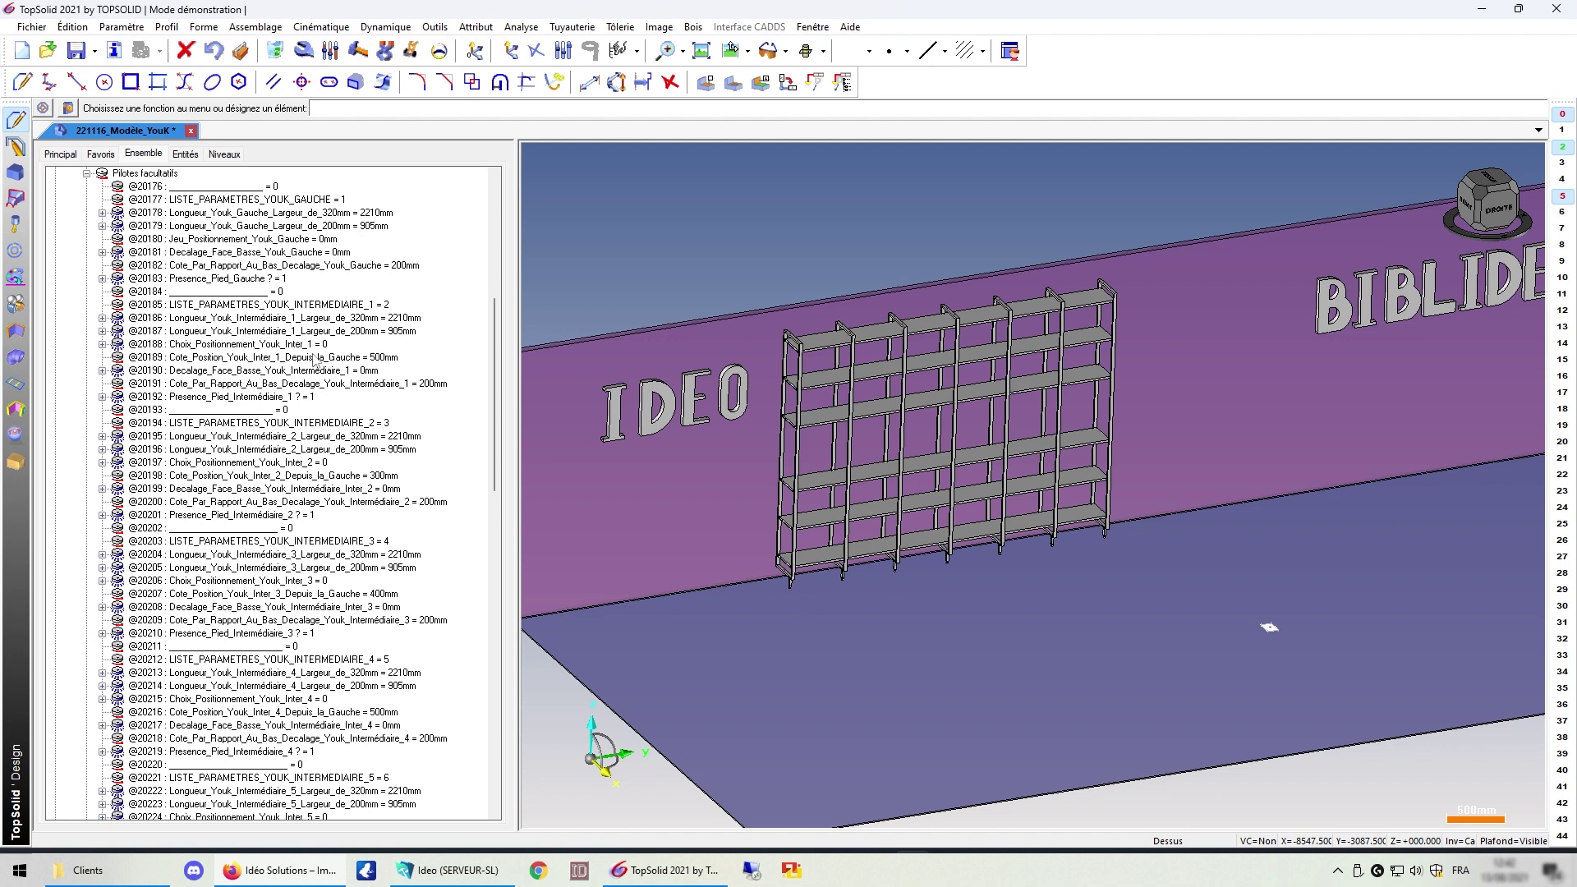
Step: Inspect the possible values of the Choix_Profondeur_Youk parameter
left_click(212, 215)
scroll(194, 362, "up", 1)
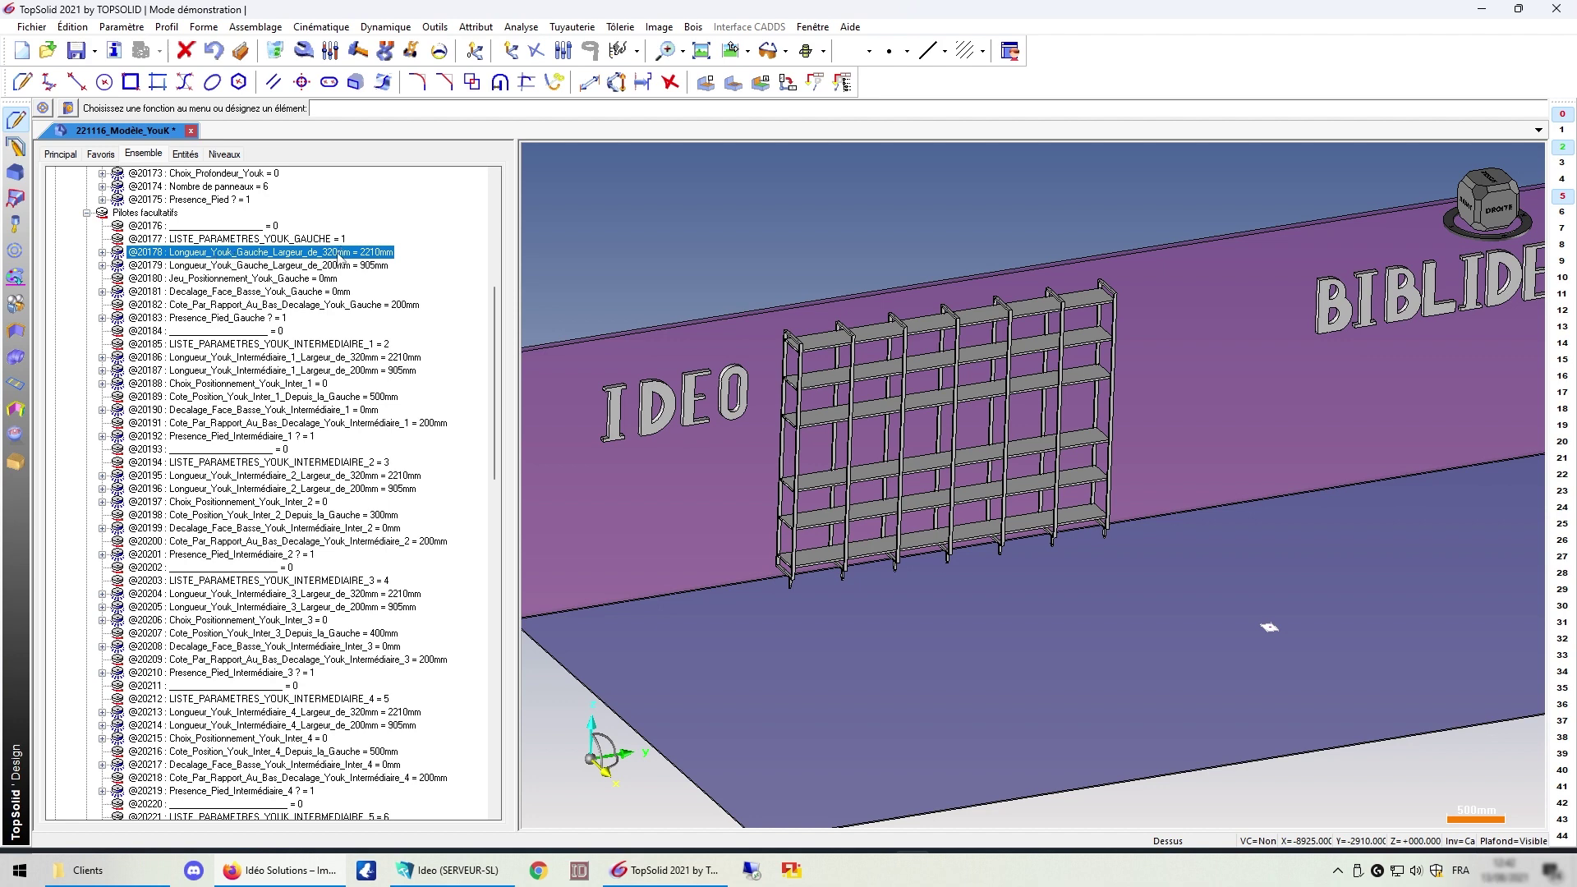
scroll(109, 416, "up", 2)
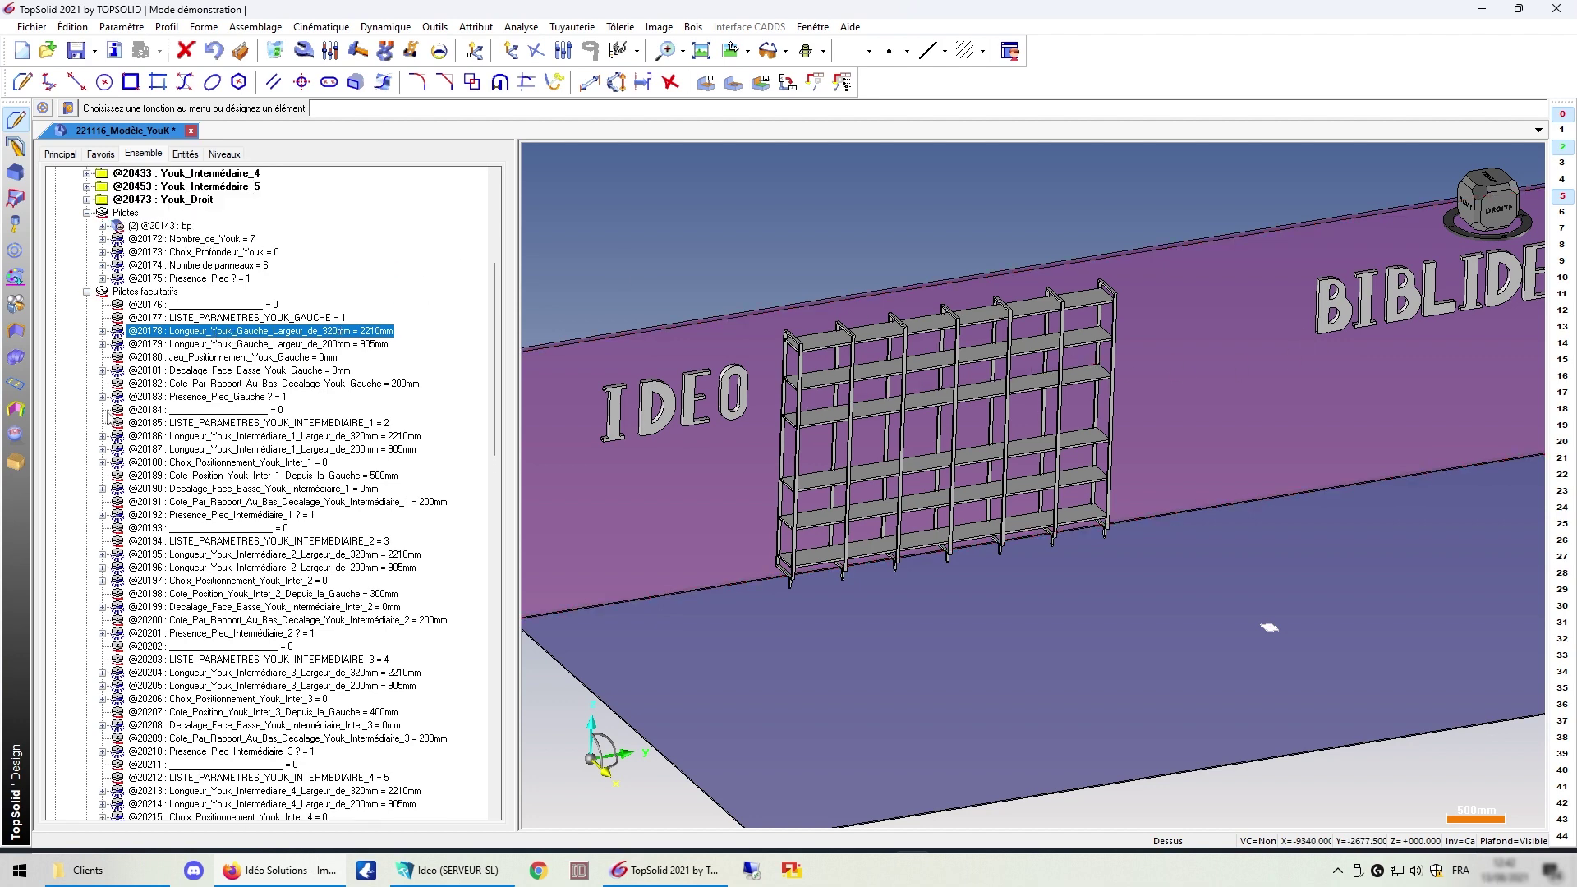
left_click(102, 253)
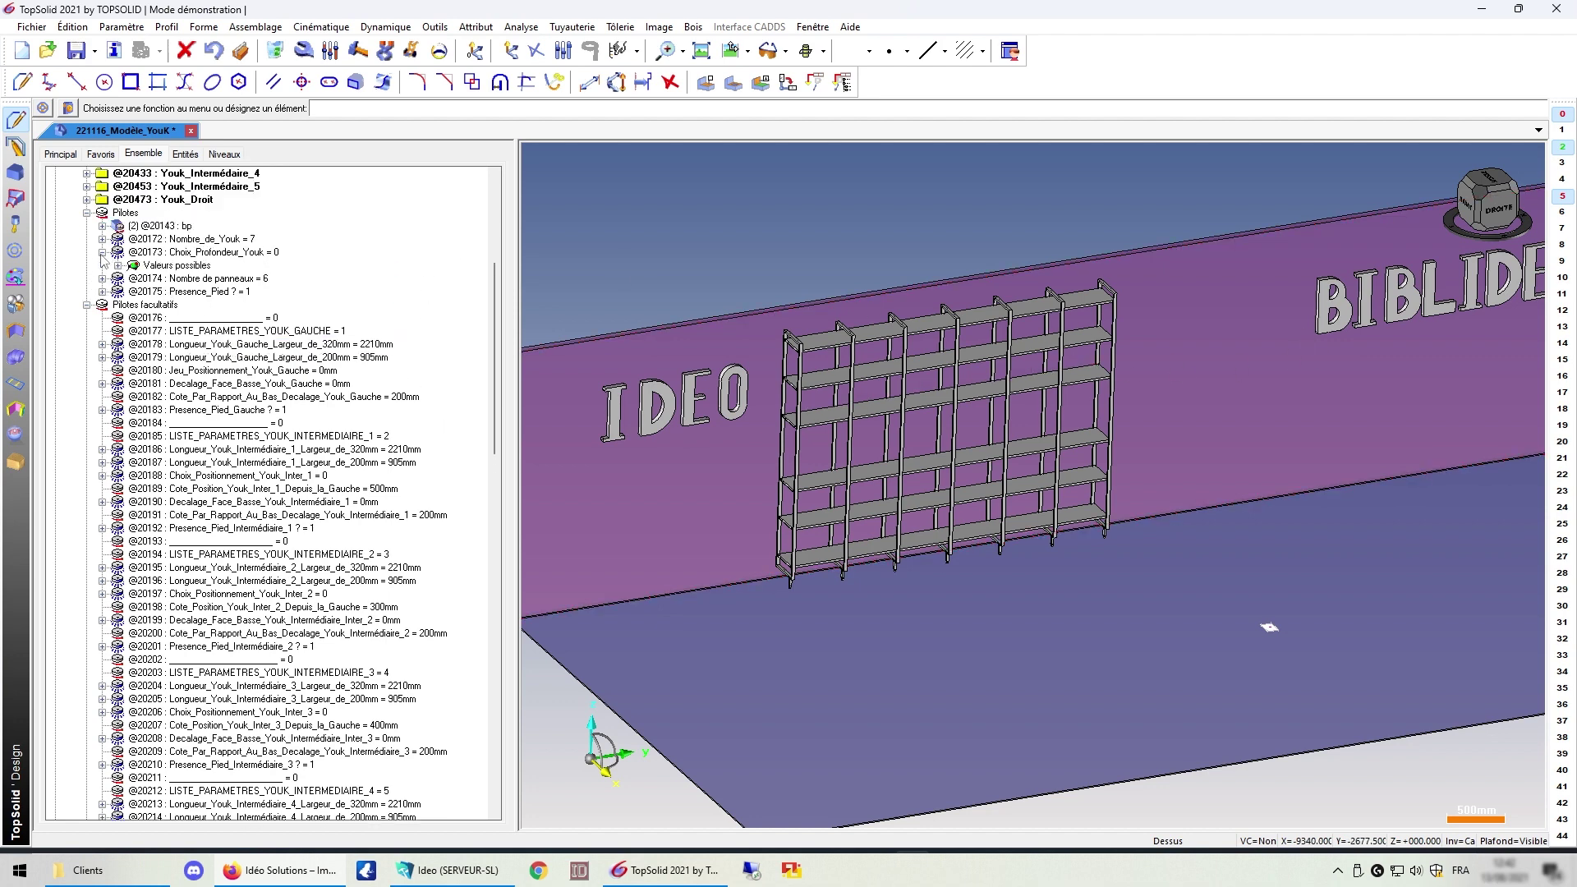
left_click(118, 265)
left_click(235, 280)
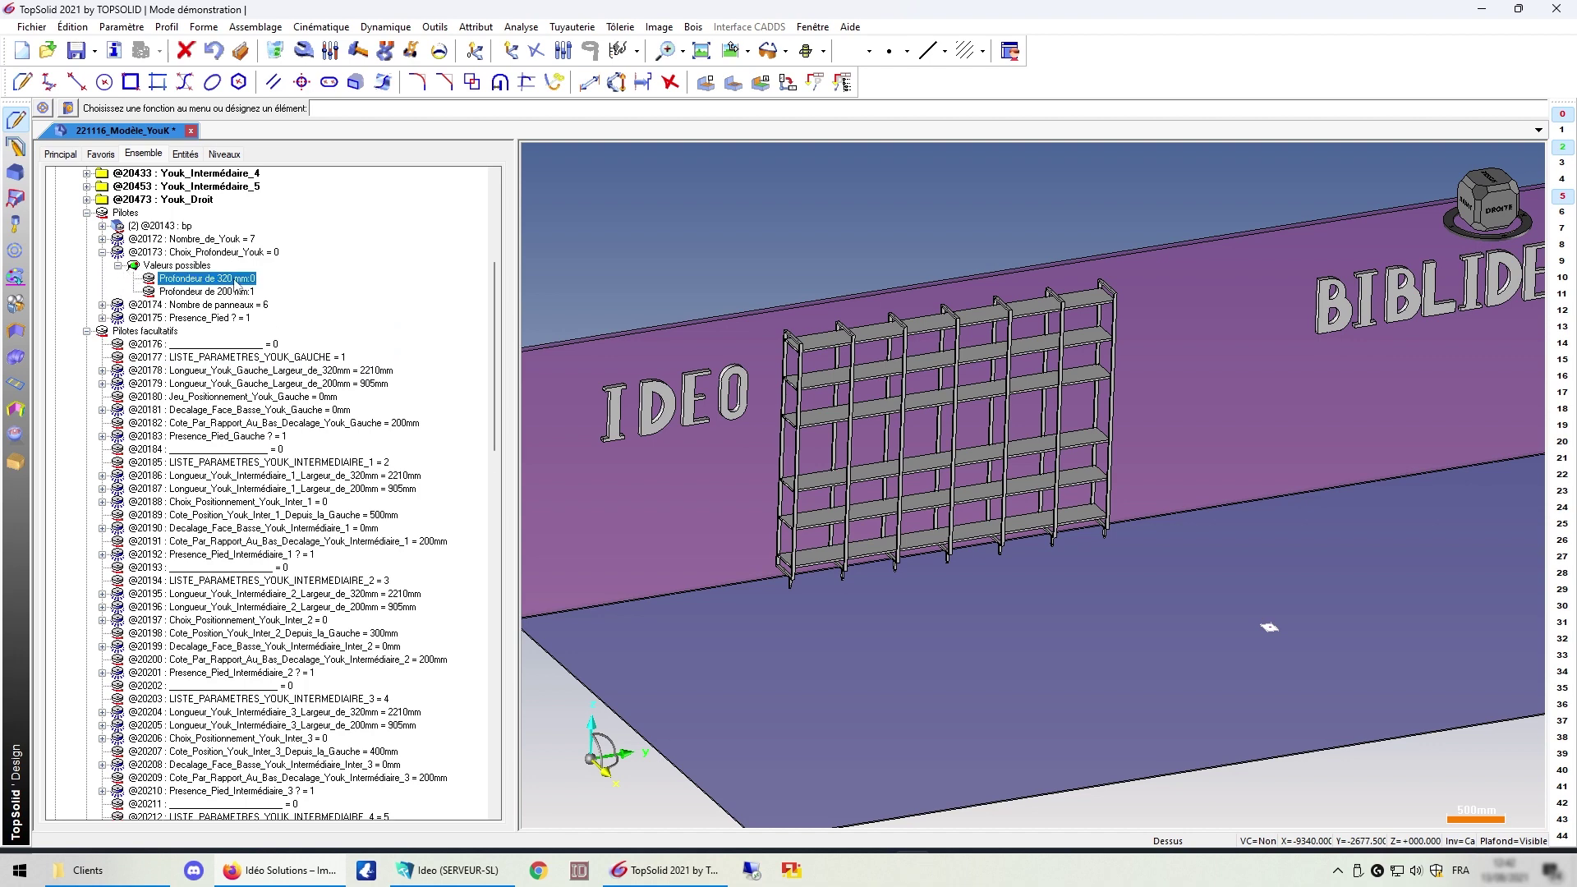
Step: Try 1500, 905 and 550 mm for Longueur_Youk_Gauche_Largeur_de_320mm and set it back to 2210 mm
left_click(355, 371)
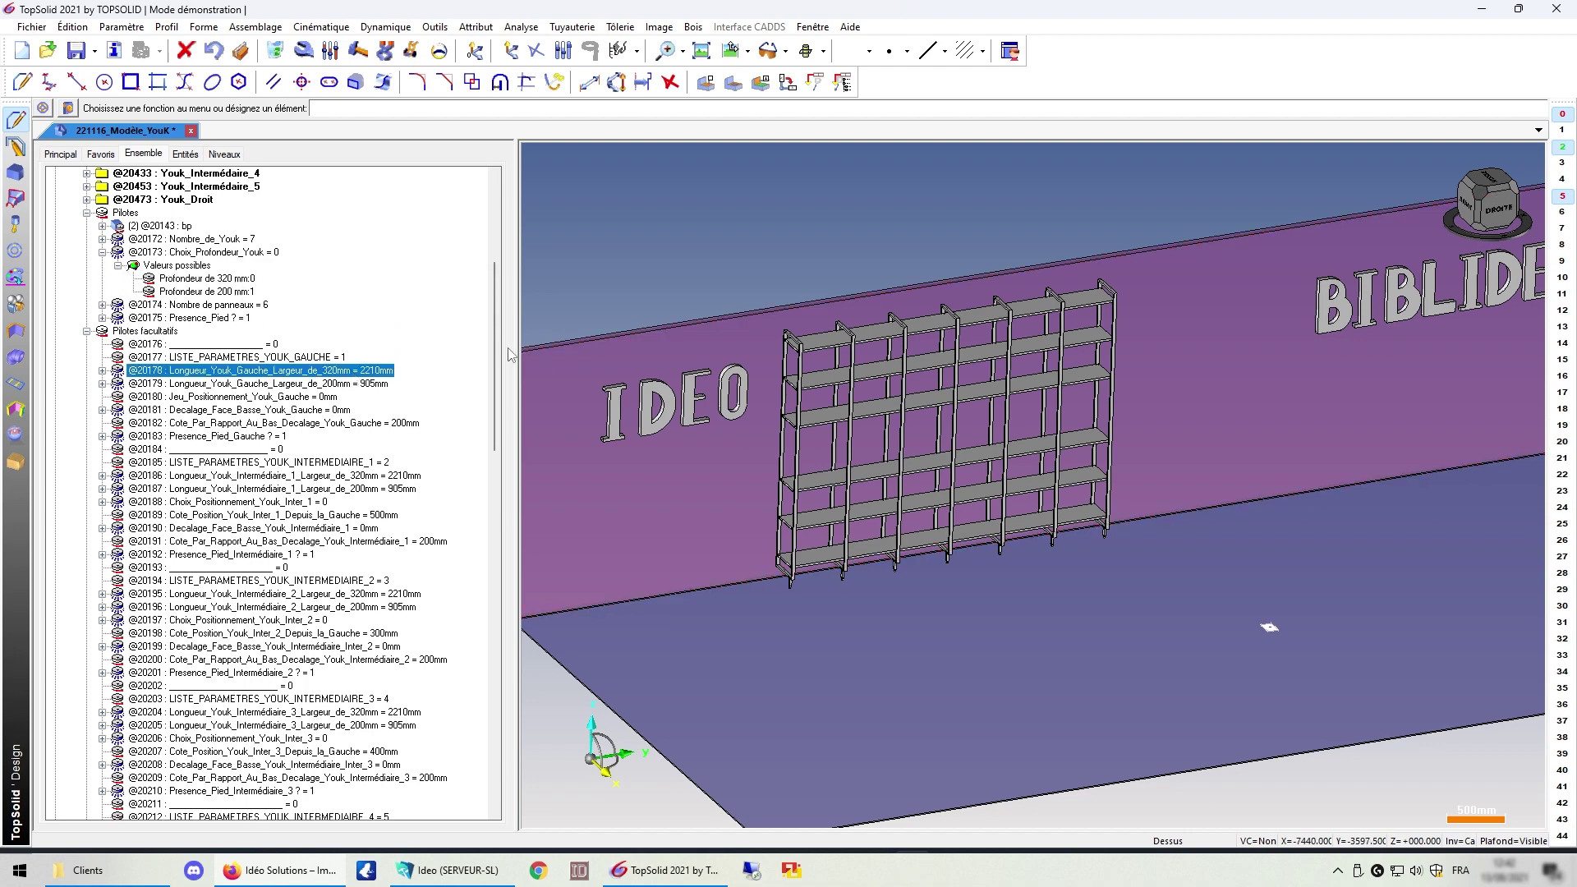
right_click(337, 374)
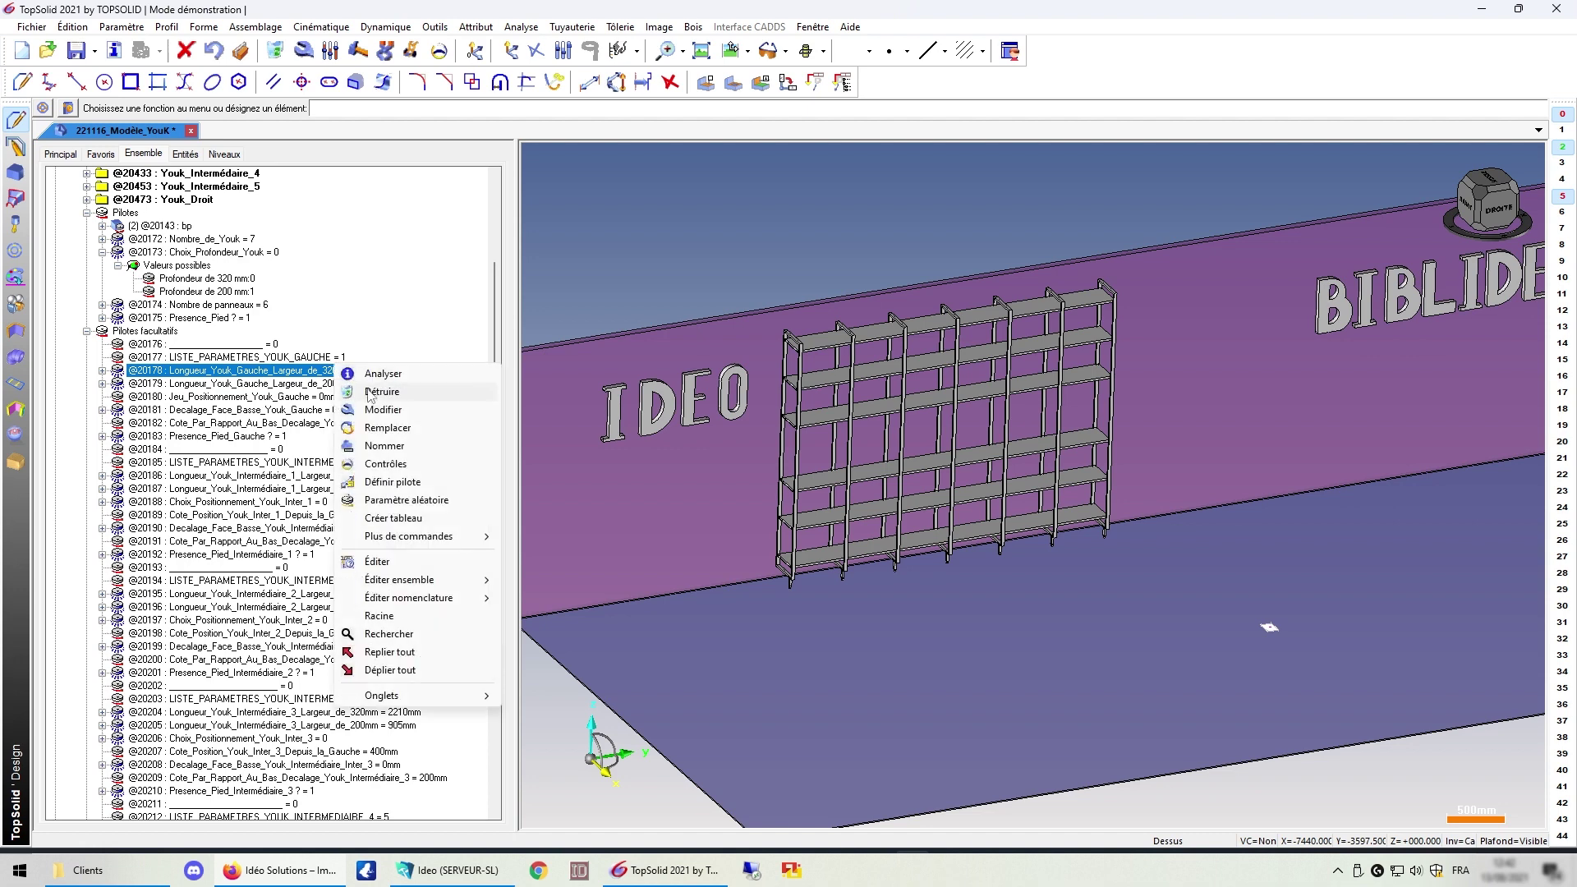
left_click(378, 407)
left_click(358, 109)
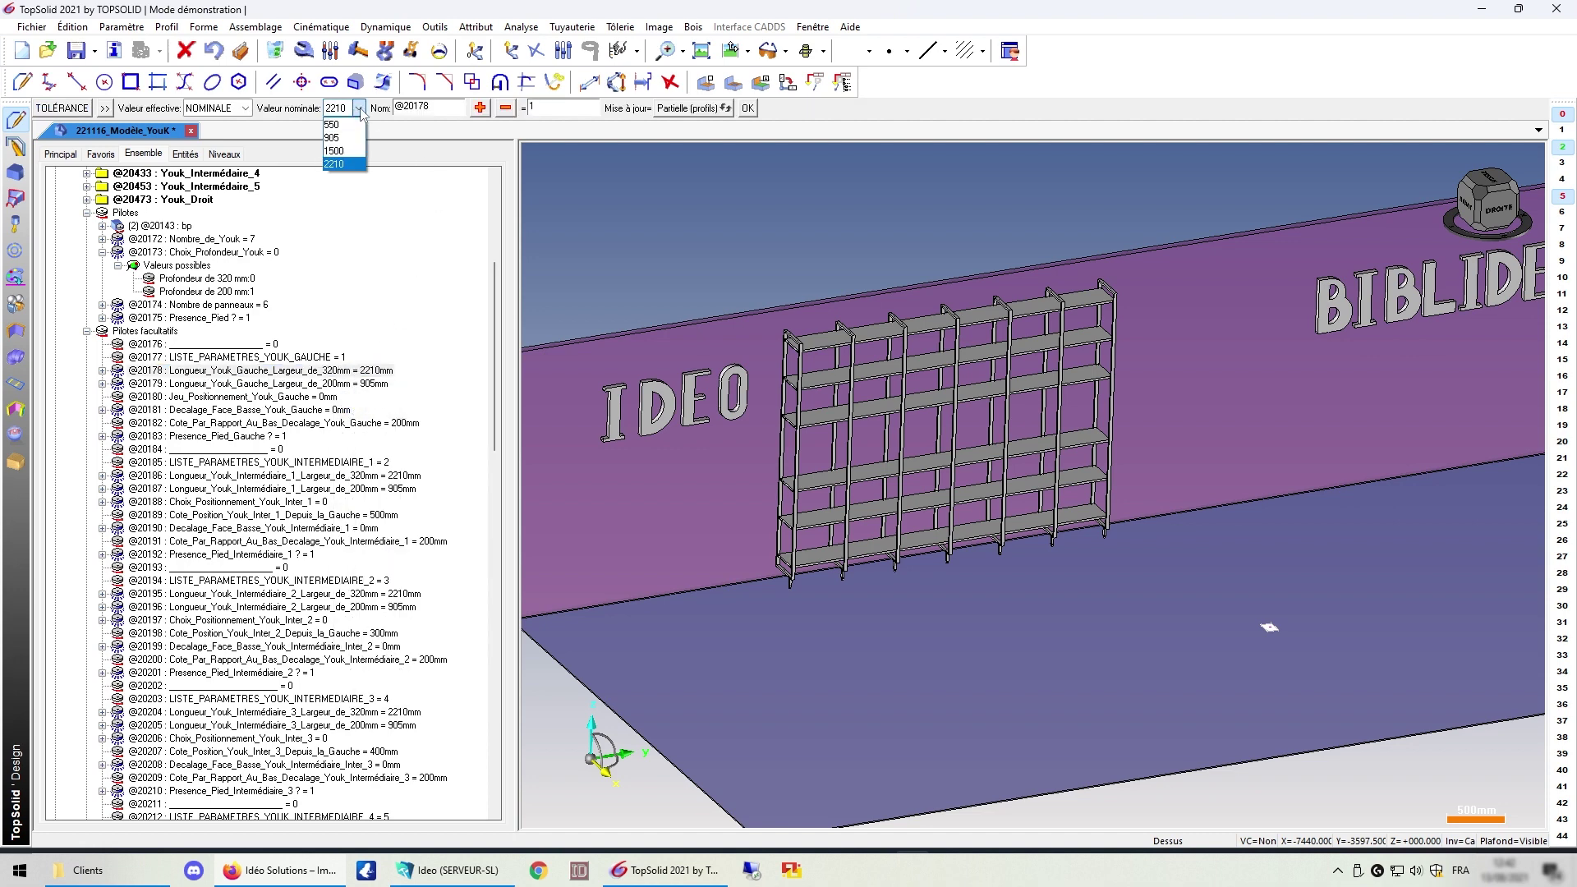
left_click(334, 150)
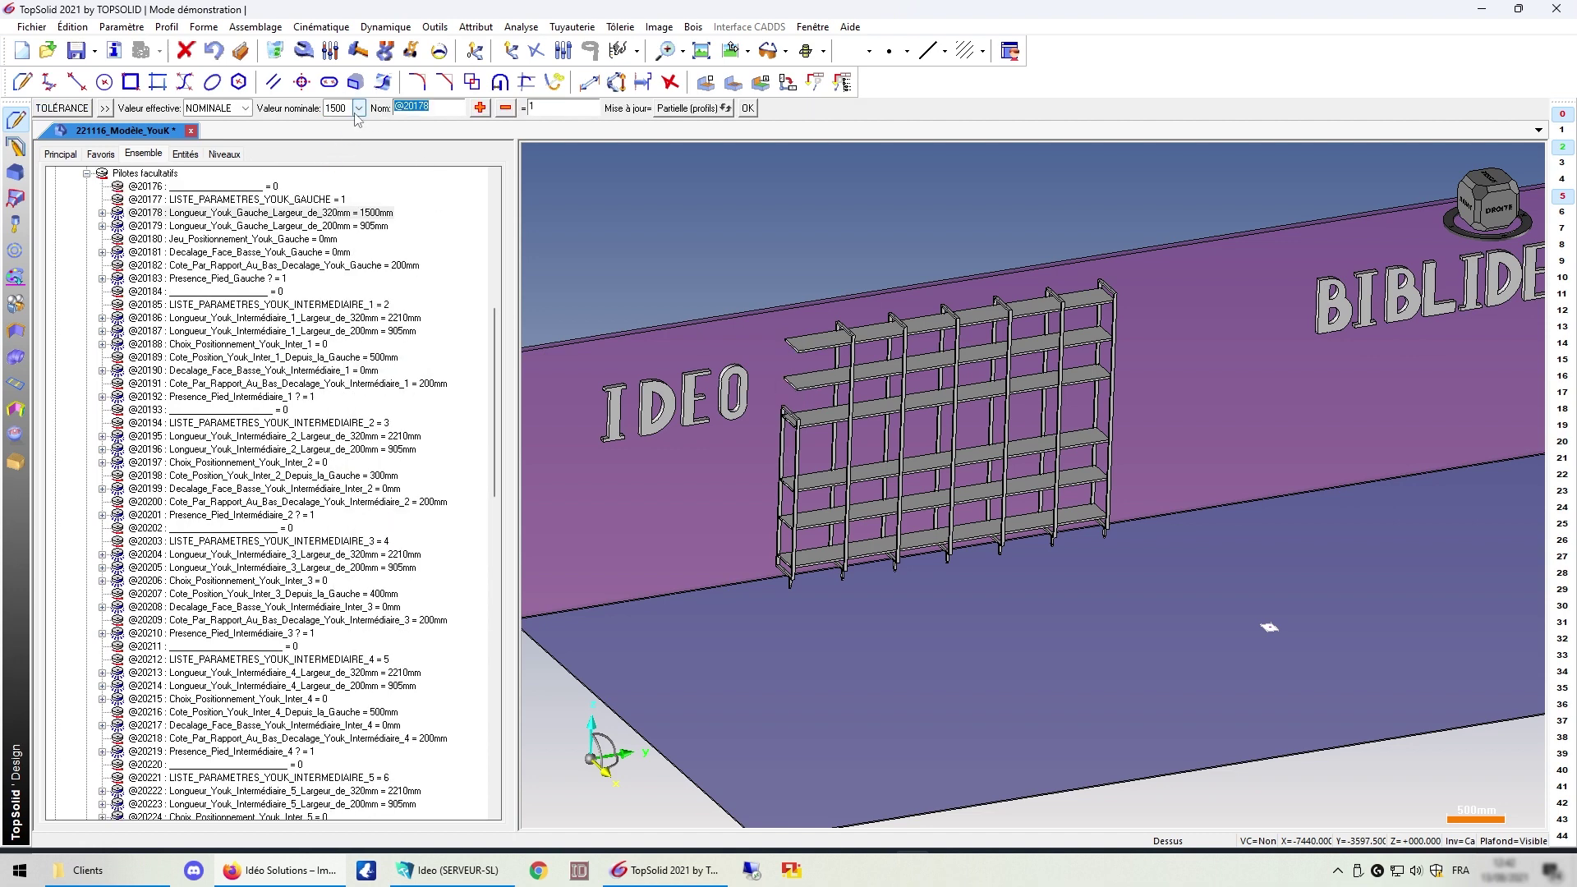
left_click(359, 107)
left_click(345, 137)
left_click(359, 108)
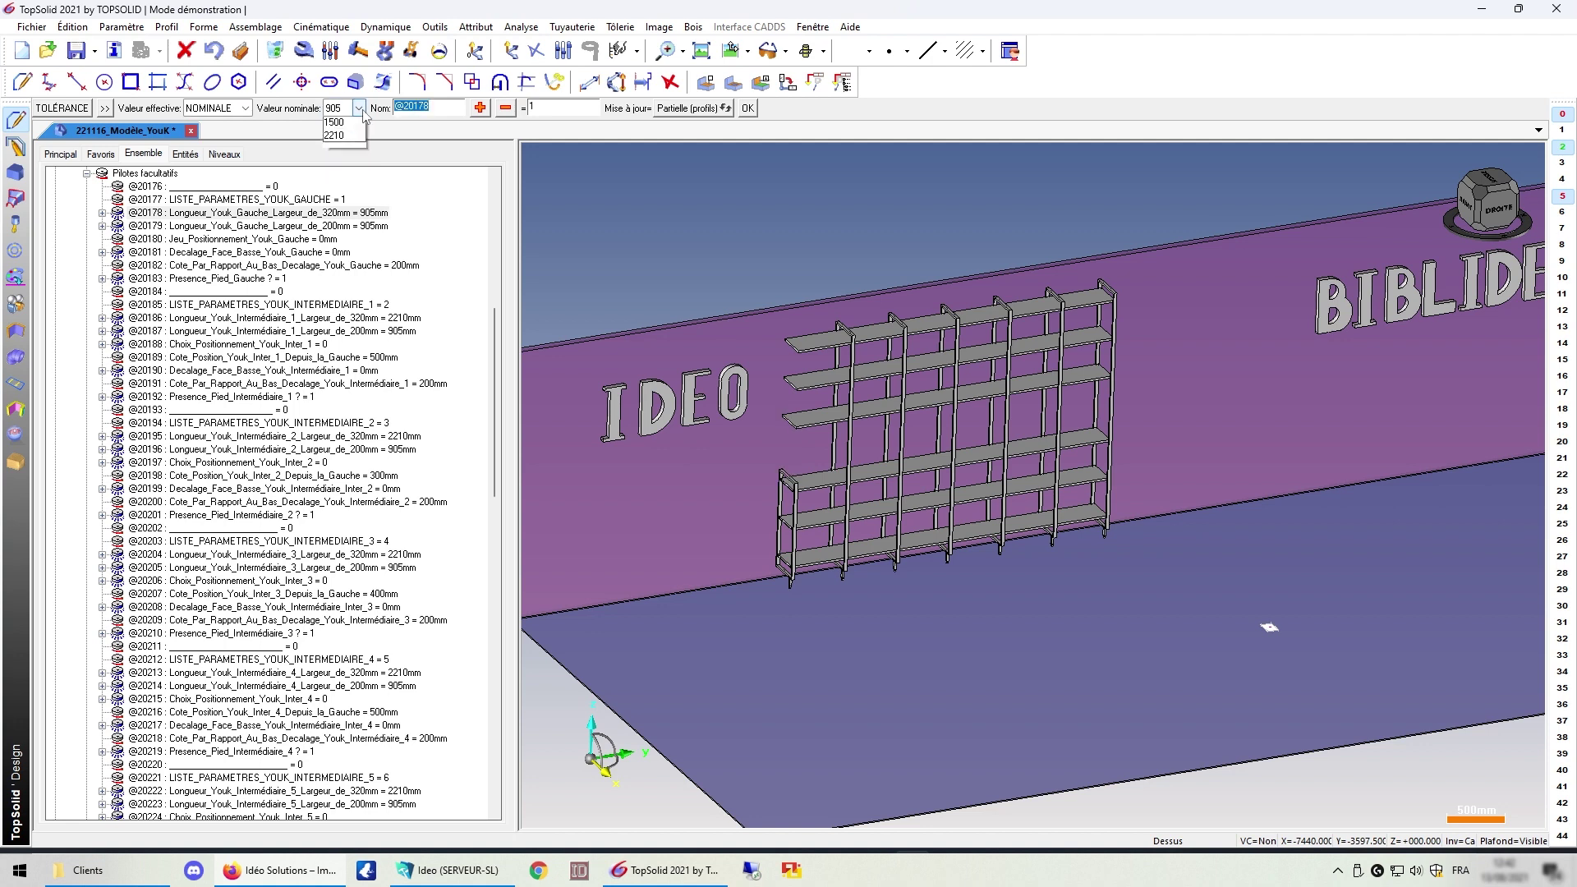
left_click(346, 125)
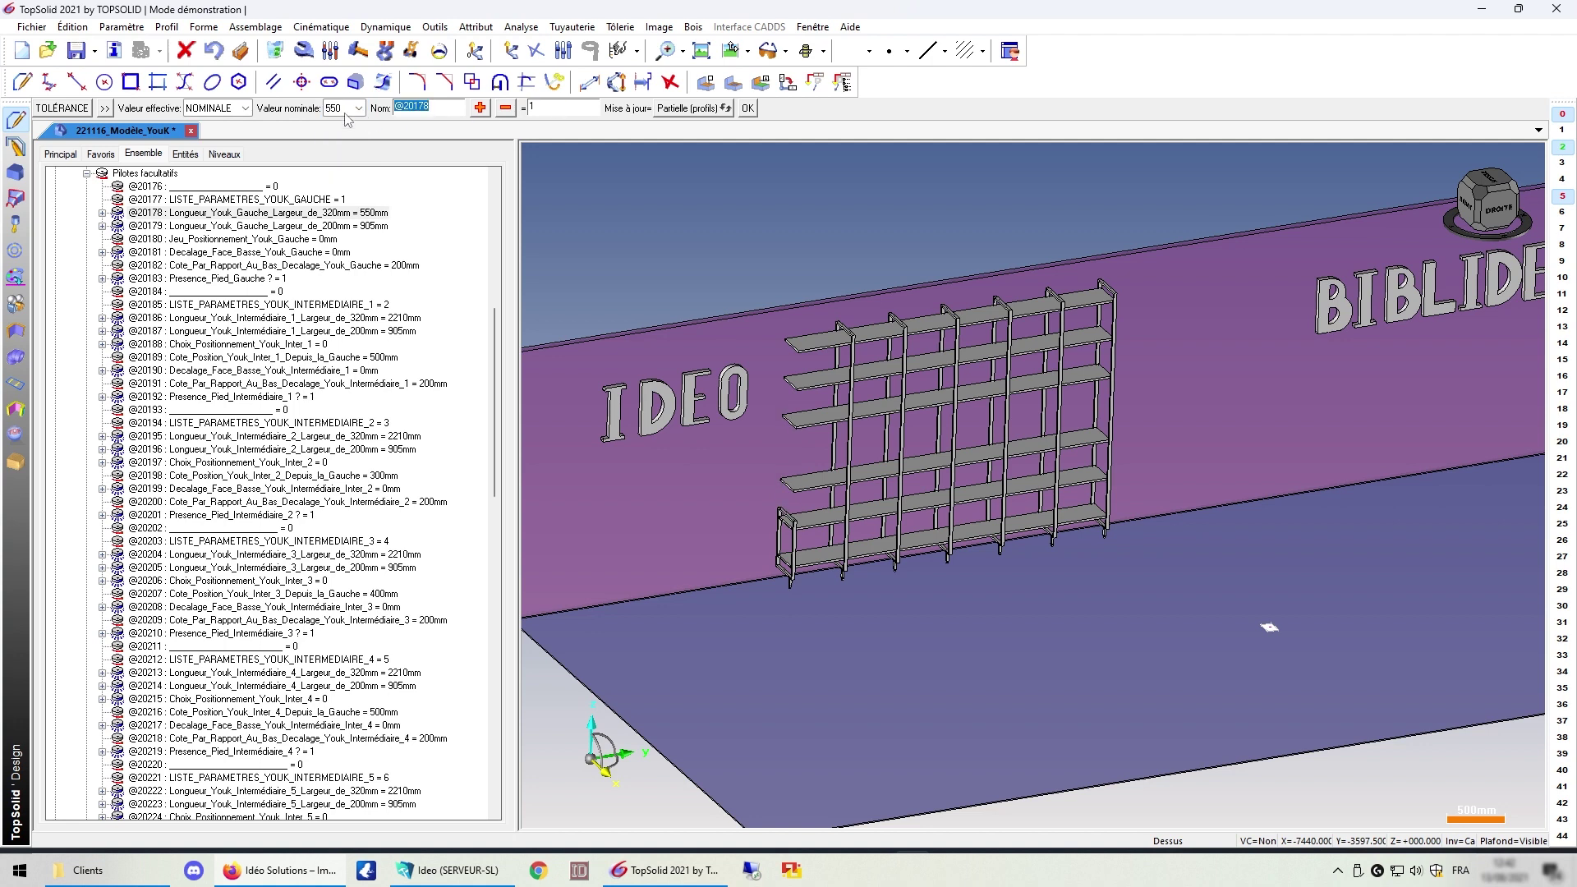
left_click(359, 107)
left_click(341, 163)
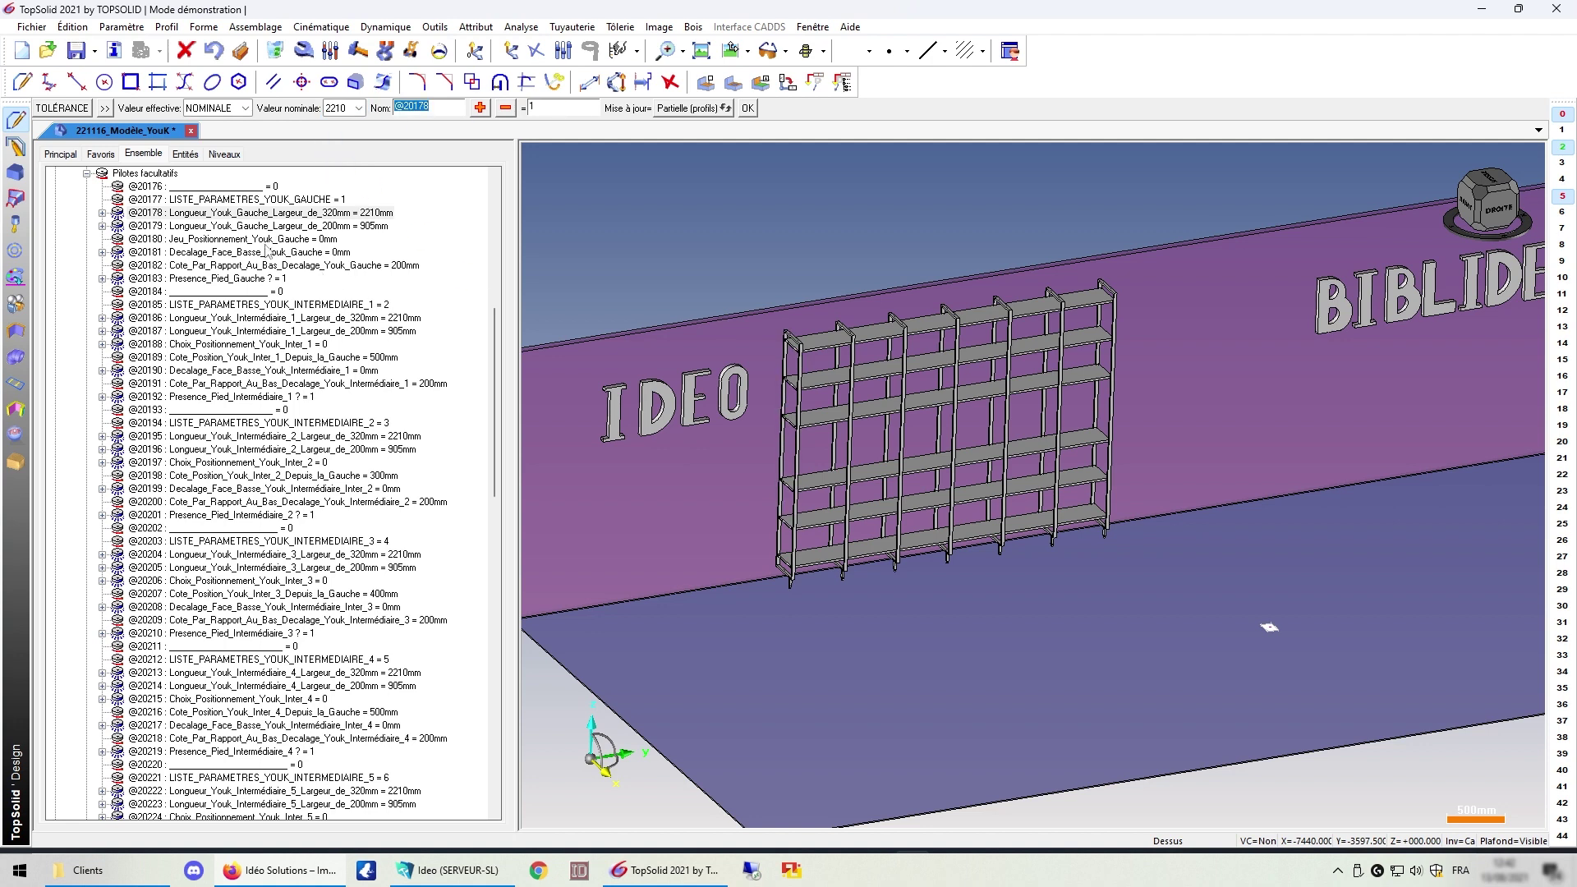
Step: Set the Choix_Profondeur_Youk parameter to 1:Profondeur de 200 mm
left_click(302, 227)
scroll(306, 235, "up", 4)
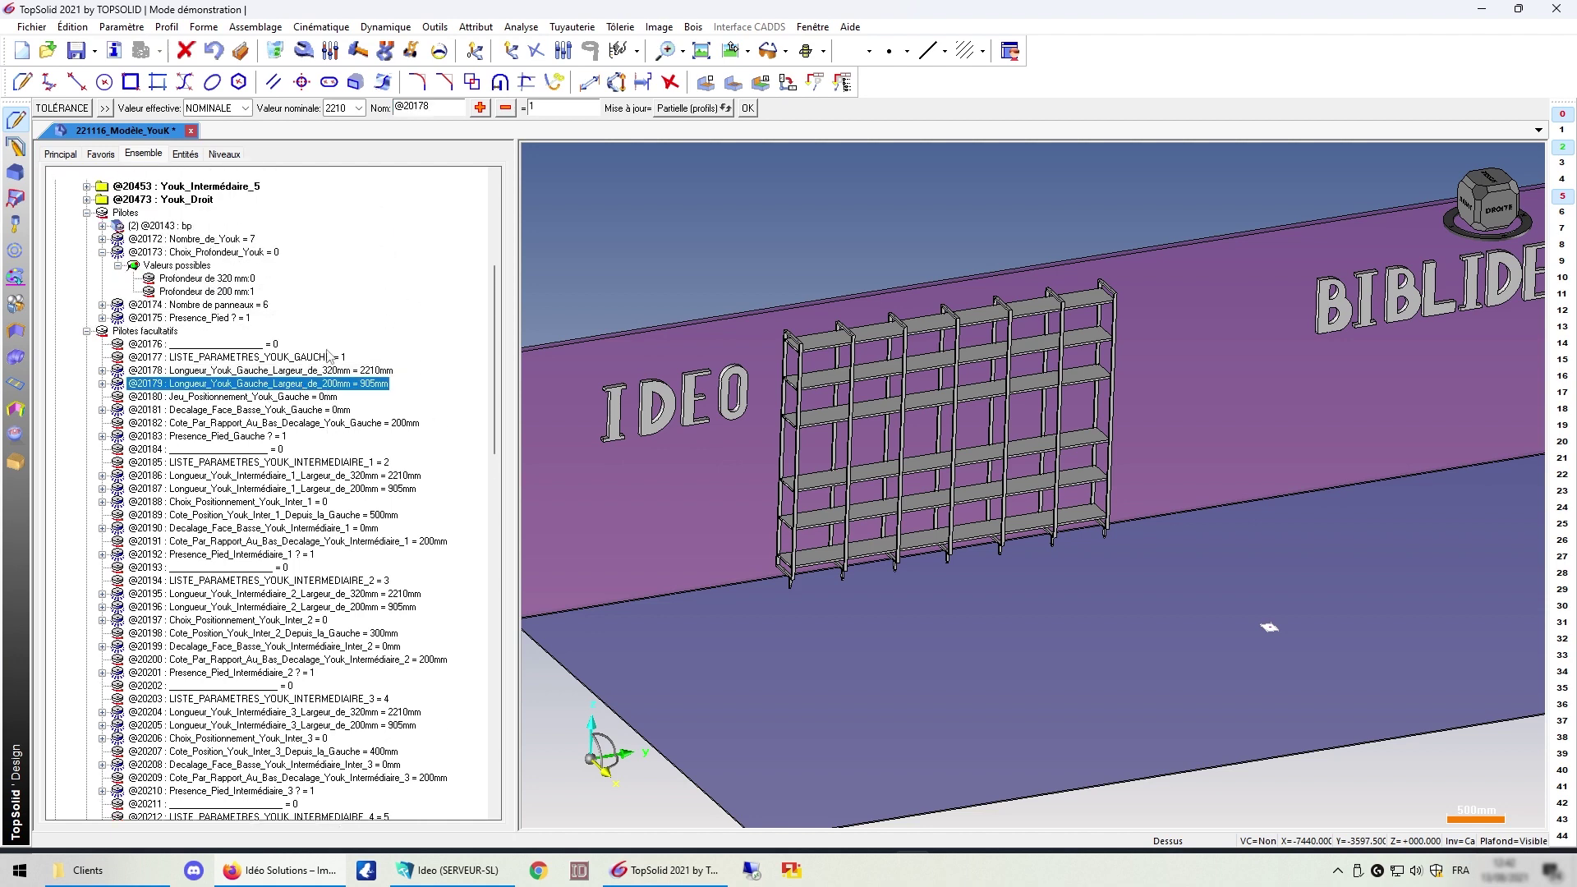
right_click(190, 251)
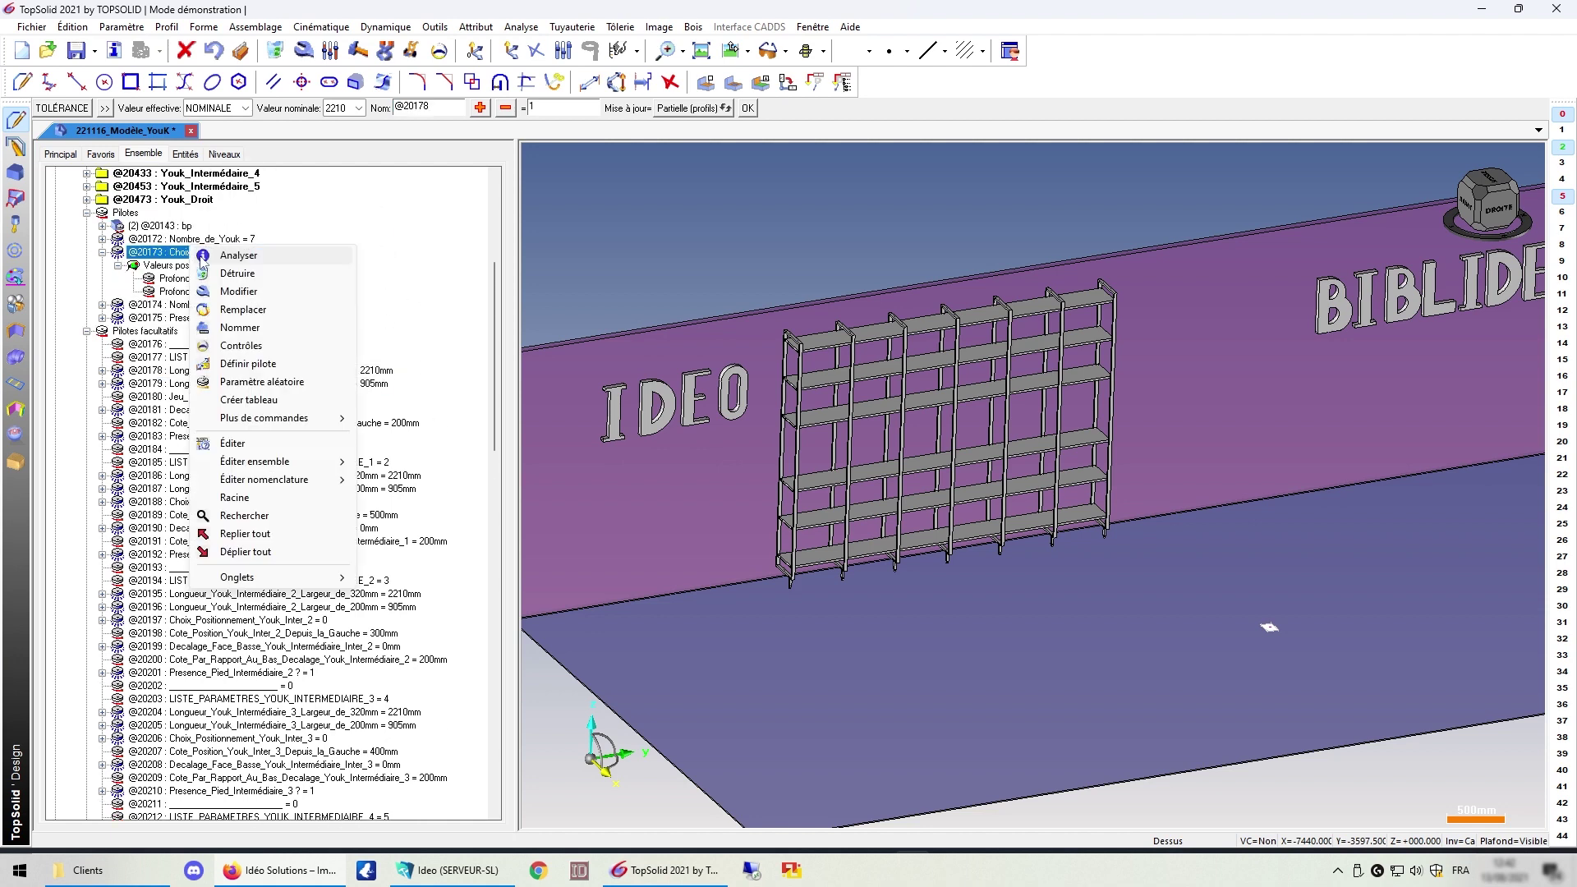
left_click(231, 292)
left_click(231, 108)
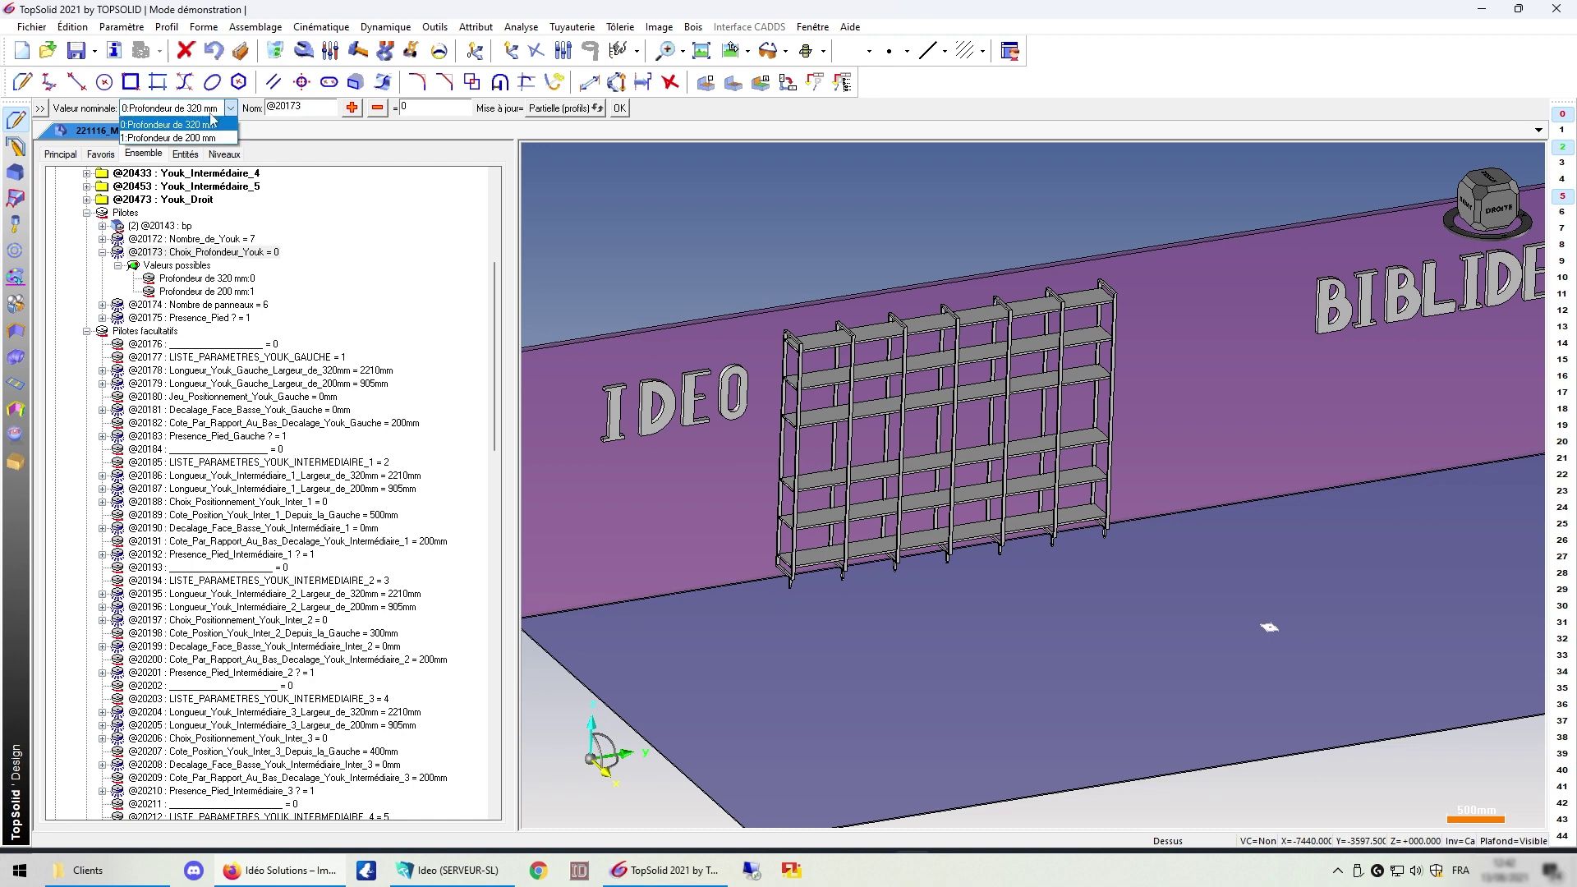
left_click(191, 134)
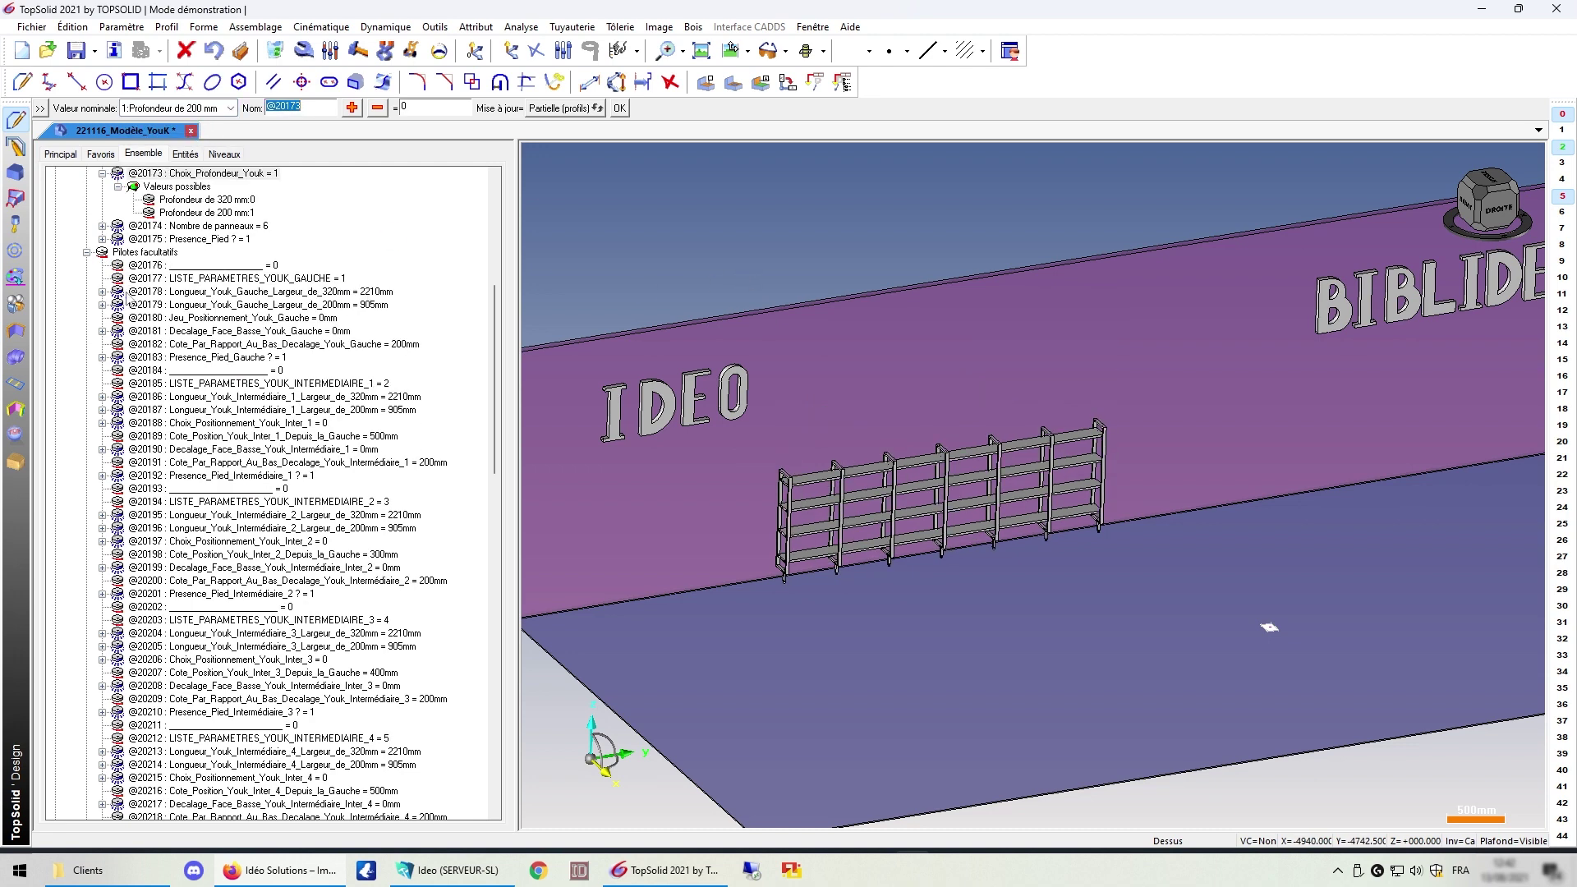
Step: Check the available lengths of Longueur_Youk_Gauche_Largeur_de_200mm and keep 905 mm
right_click(349, 303)
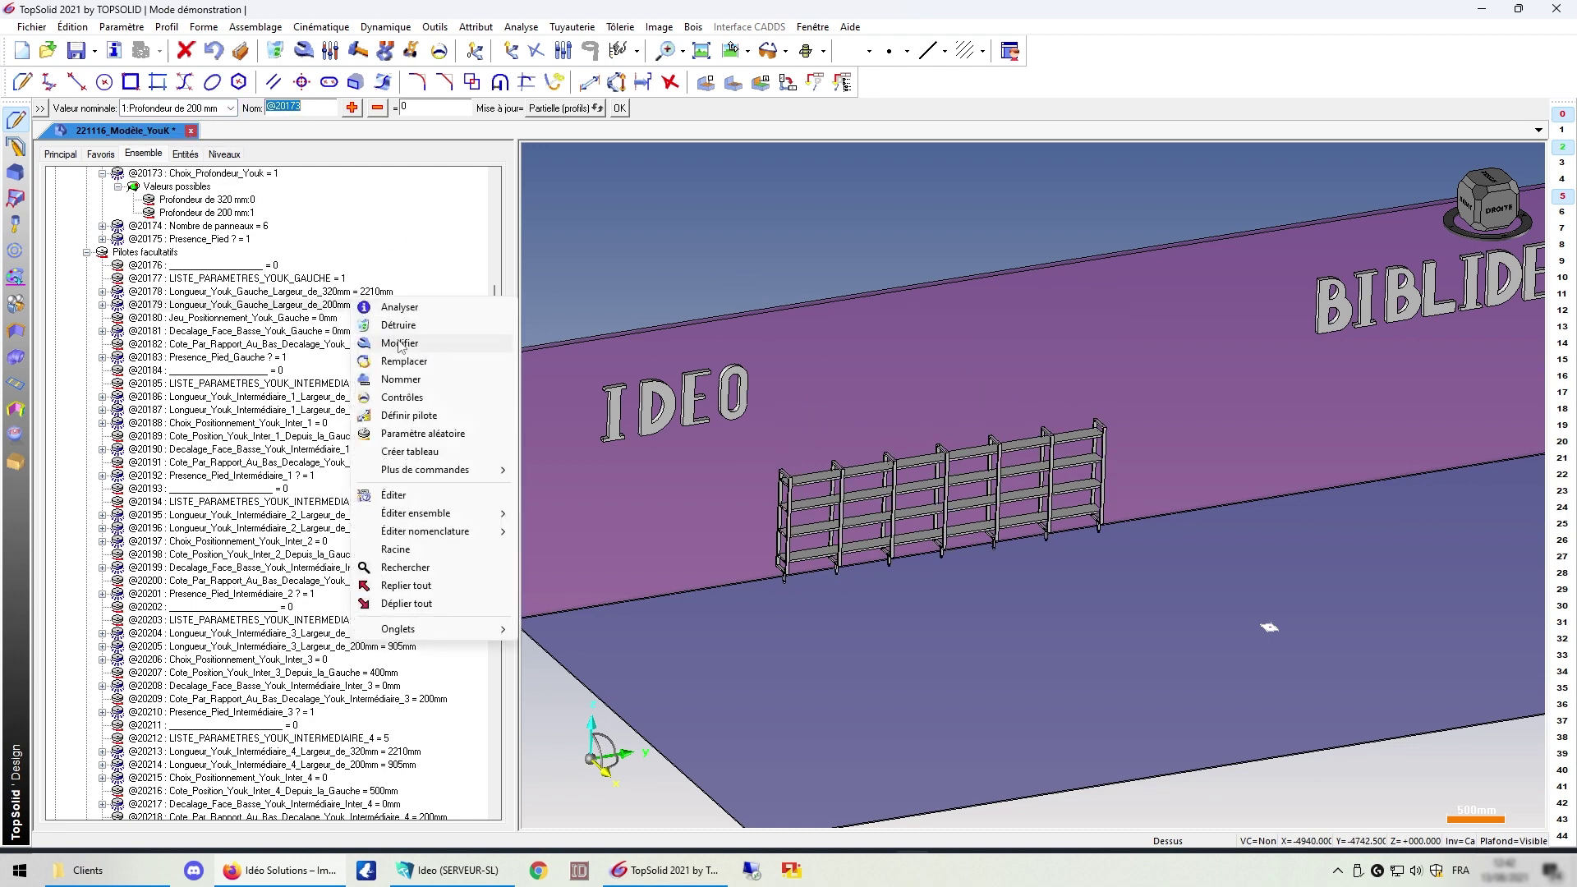
left_click(406, 345)
left_click(355, 108)
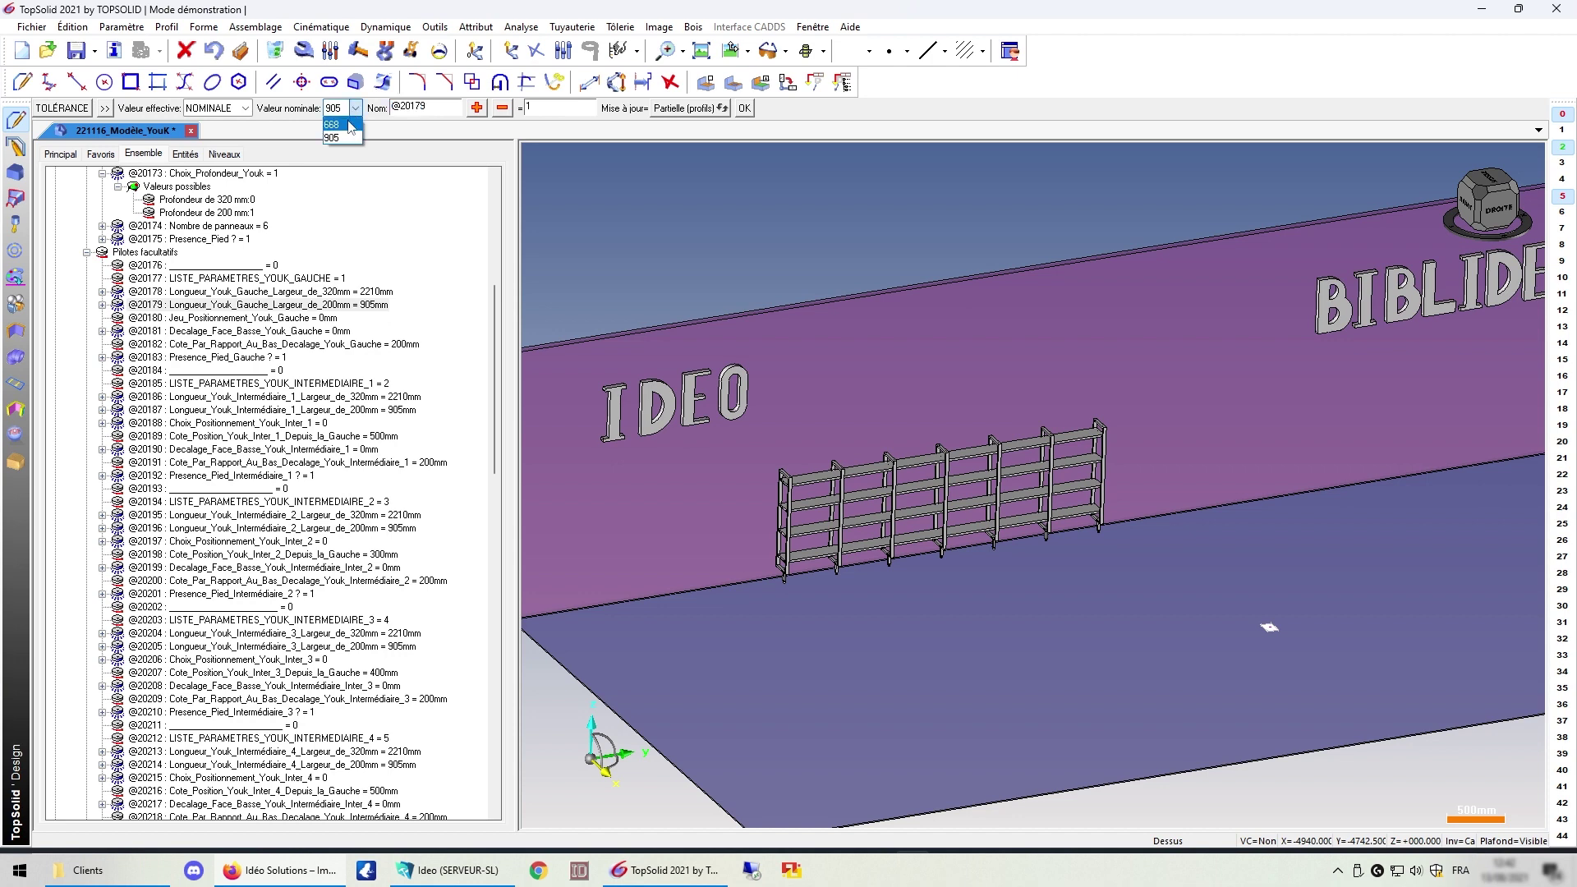
left_click(337, 137)
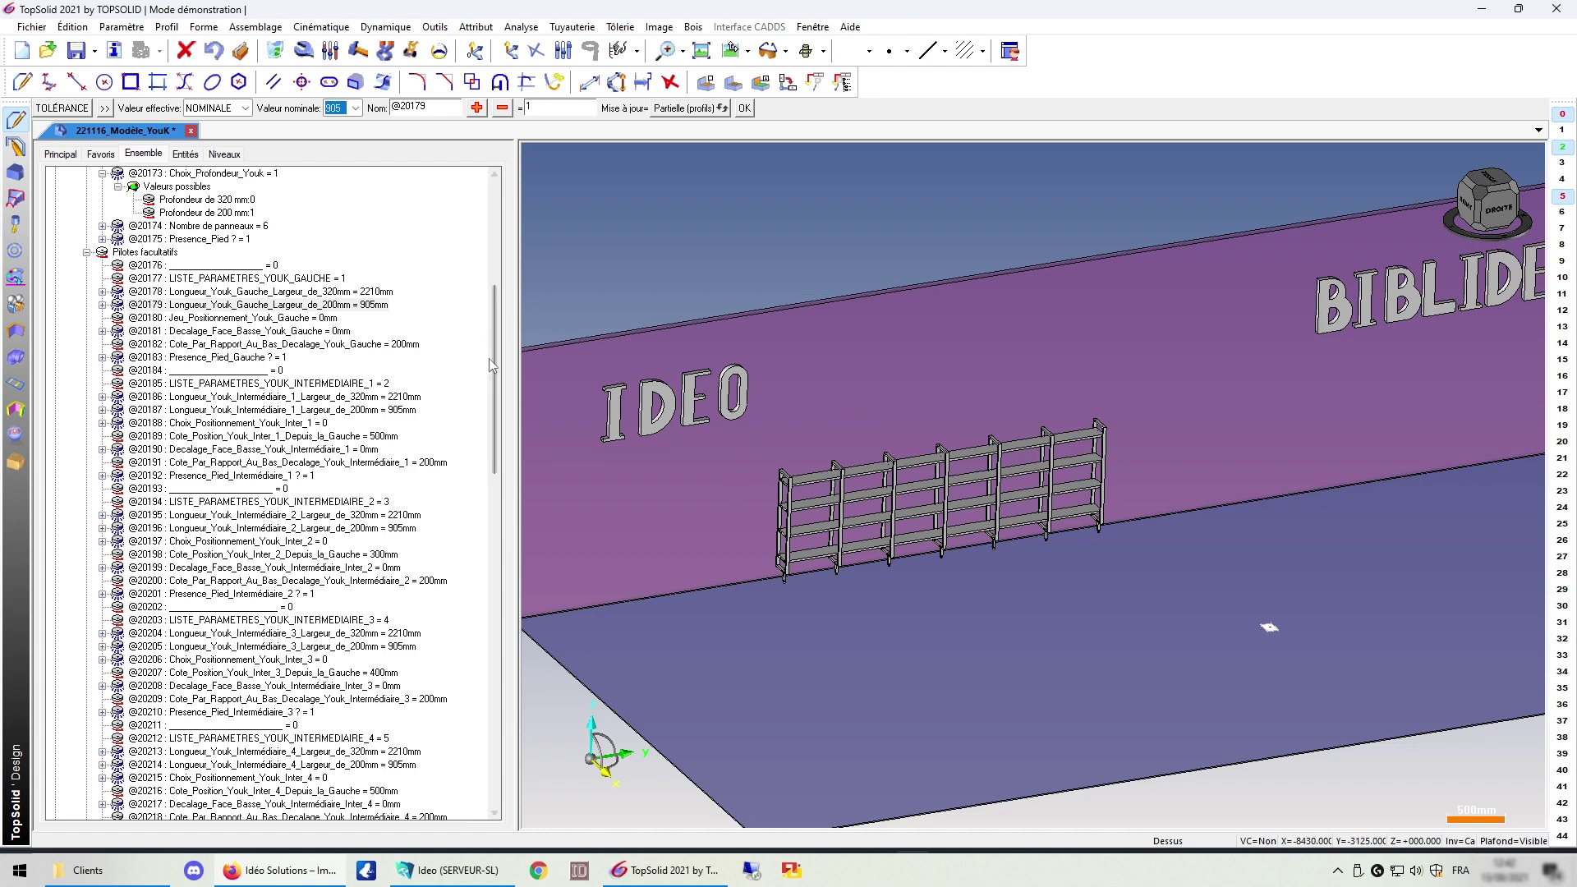
Step: Set Choix_Profondeur_Youk back to 0:Profondeur de 320 mm
right_click(233, 195)
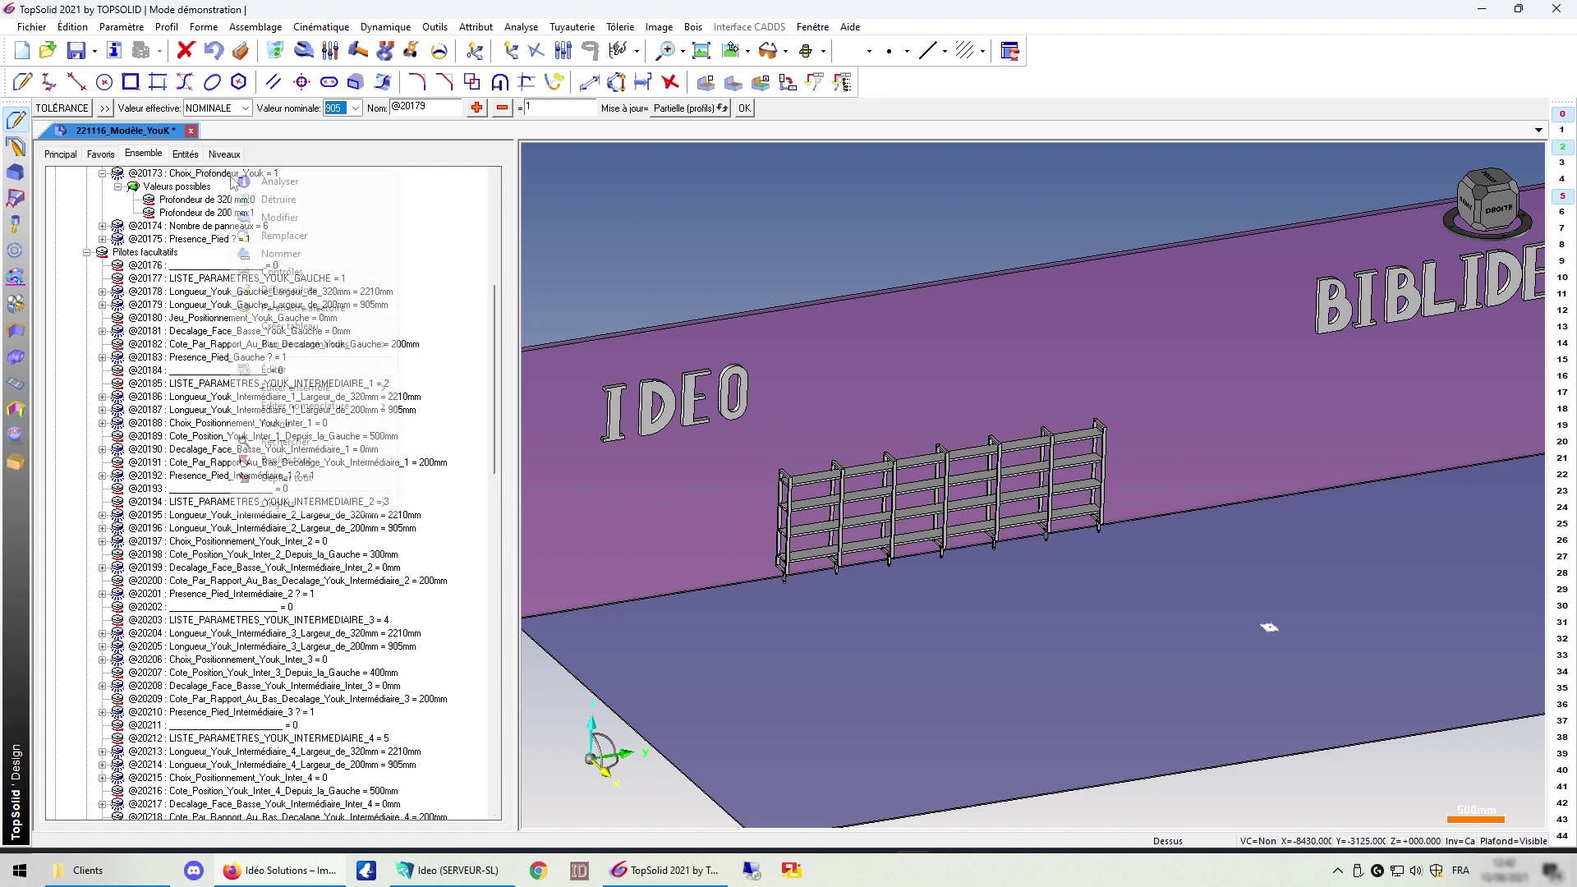
left_click(246, 219)
left_click(231, 109)
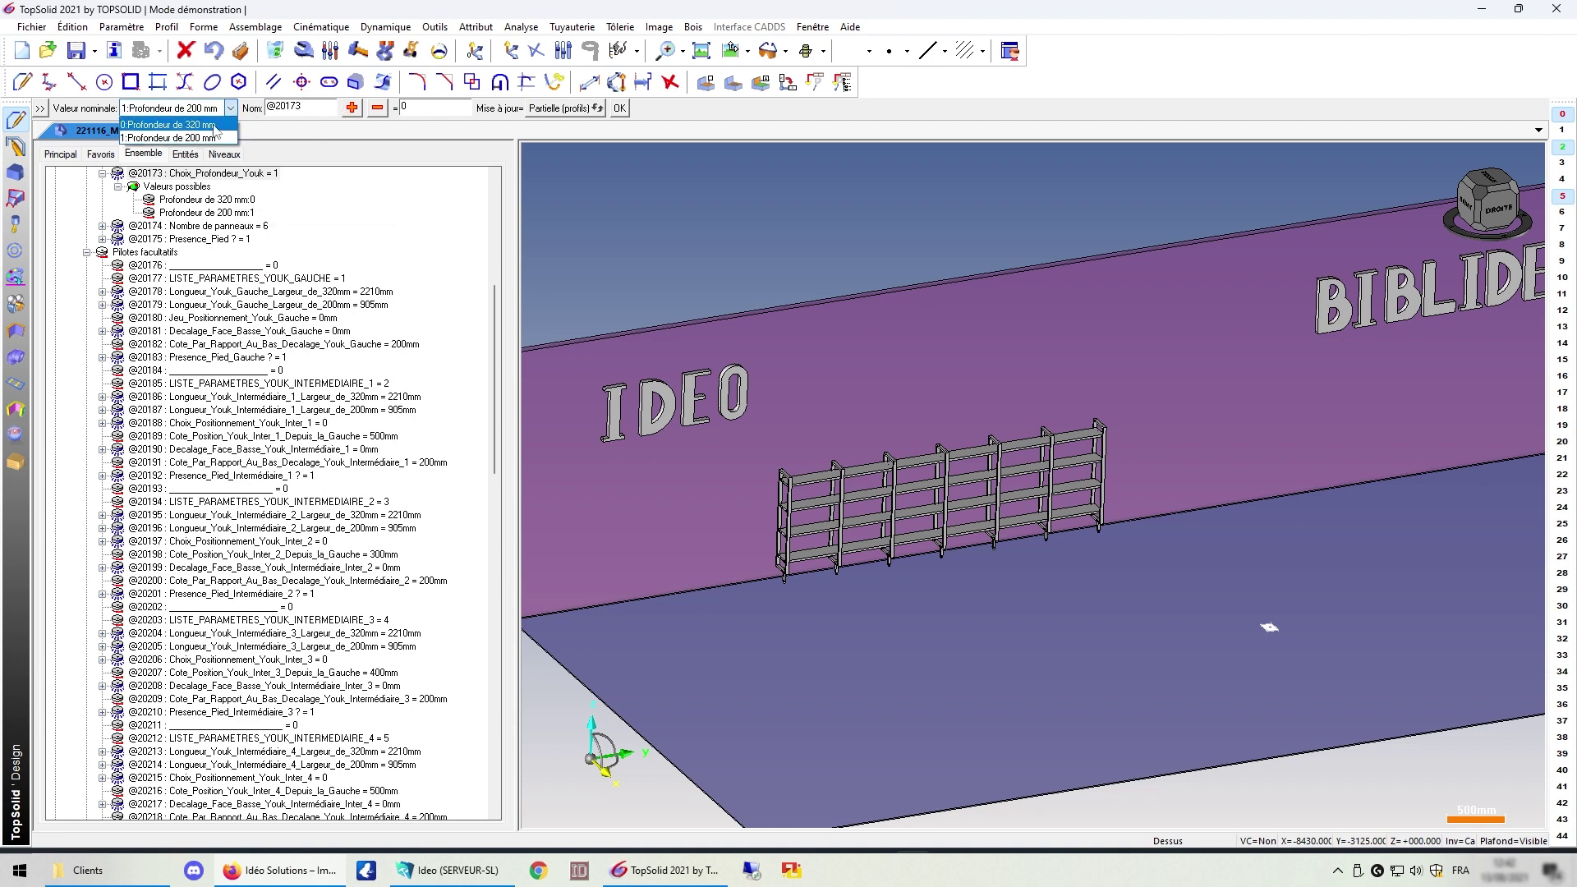
left_click(199, 129)
Step: Set the left frame's Longueur_Youk_Gauche_Largeur_de_320mm parameter to 1500 mm
right_click(372, 297)
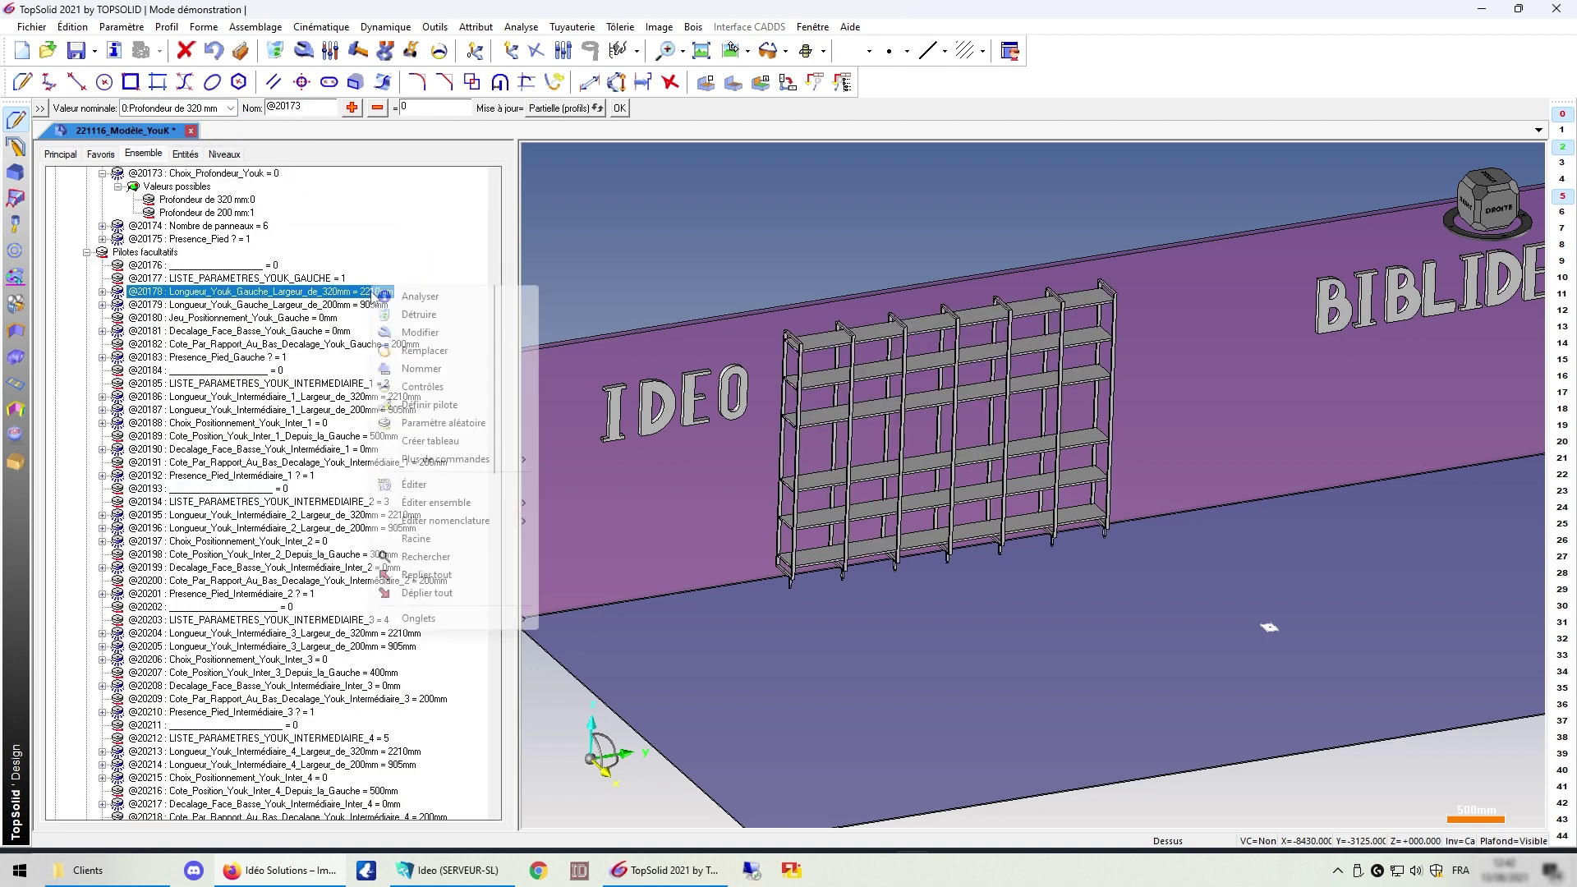
left_click(411, 320)
left_click(359, 108)
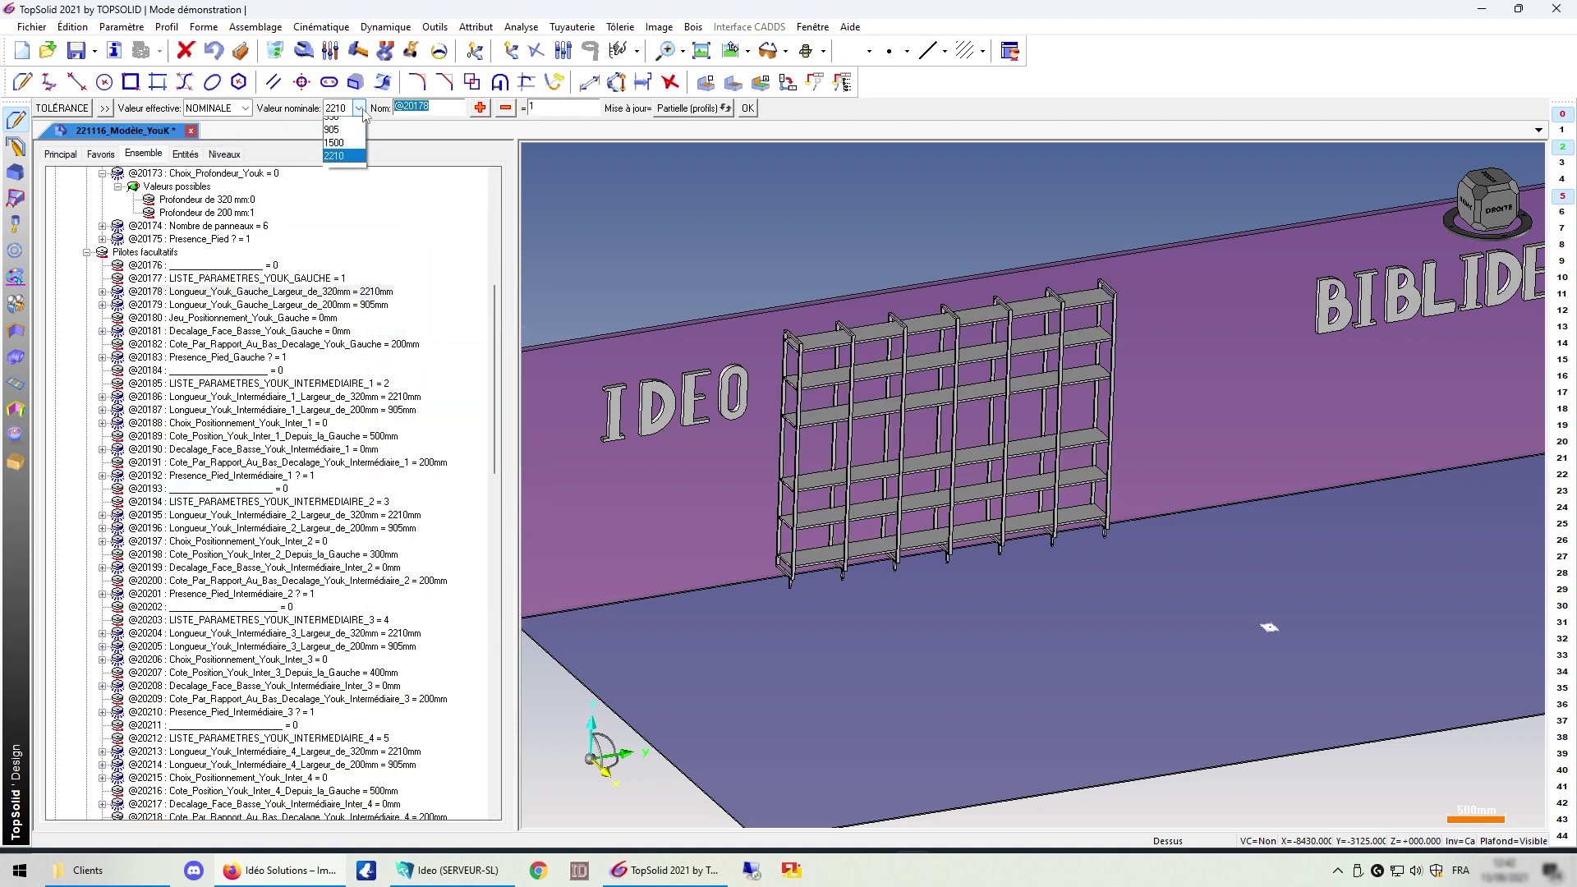
left_click(343, 152)
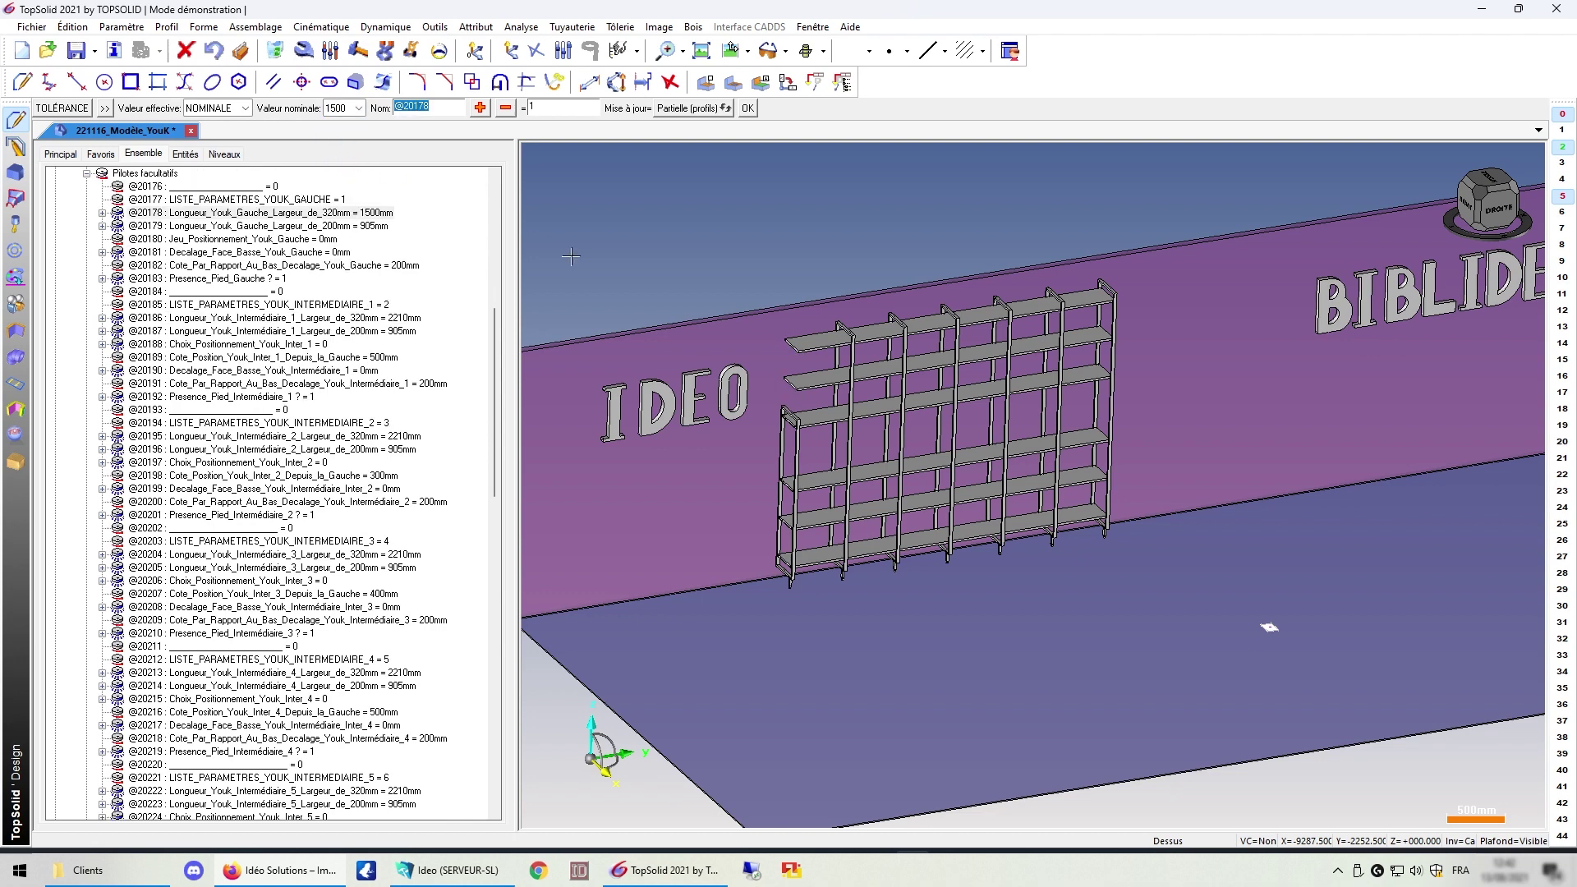
Step: Set the first intermediate frame's Longueur_Youk_Intermédiaire_1_Largeur_de_320mm parameter to 905 mm
right_click(392, 319)
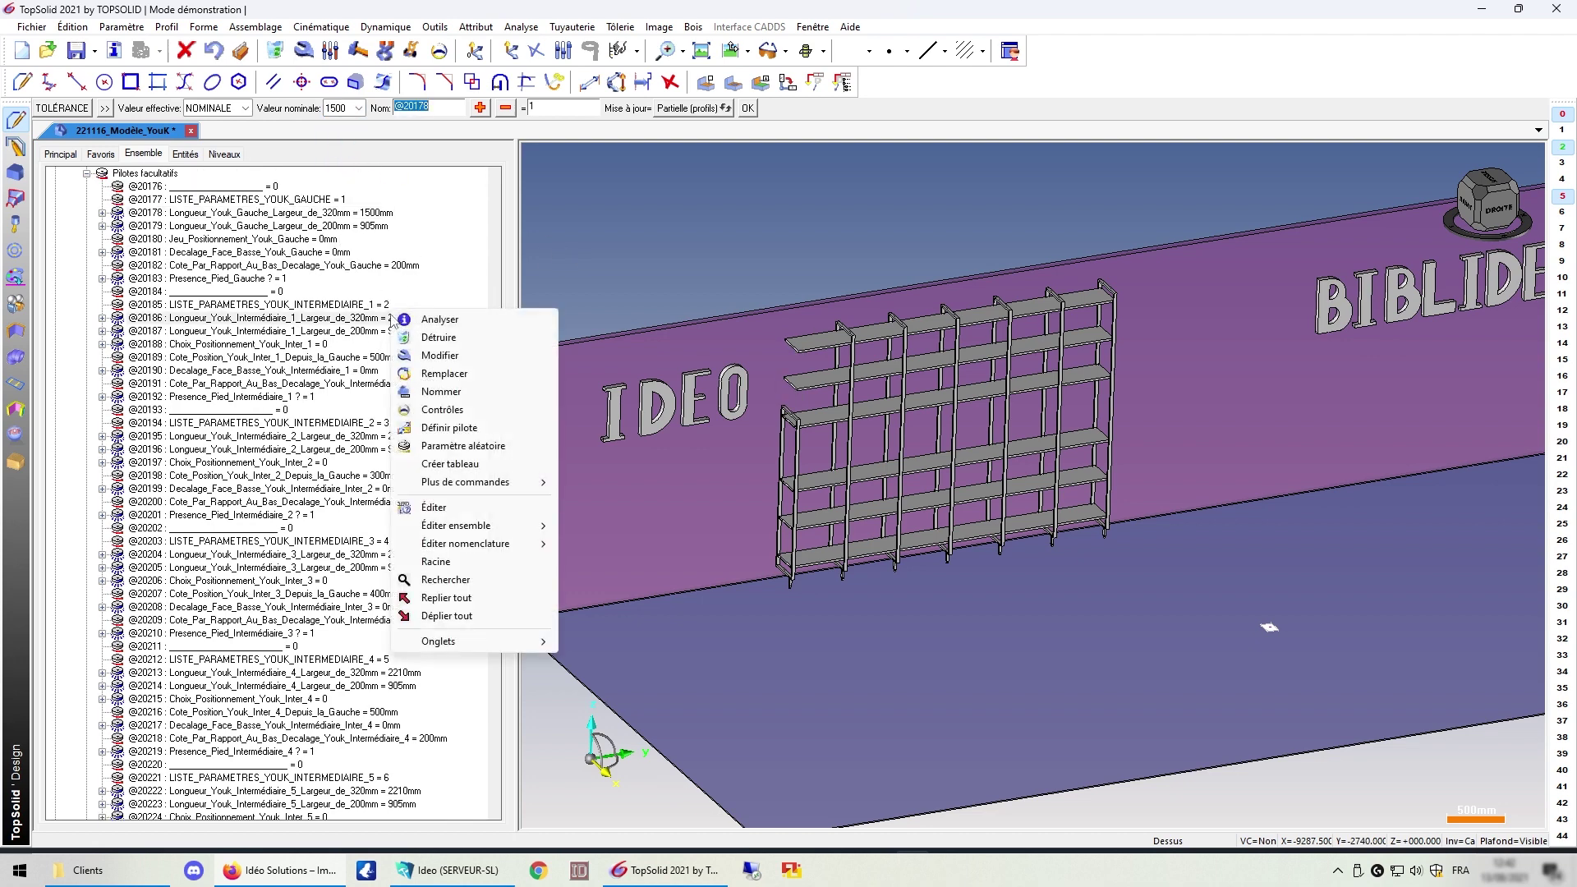
left_click(419, 353)
left_click(359, 107)
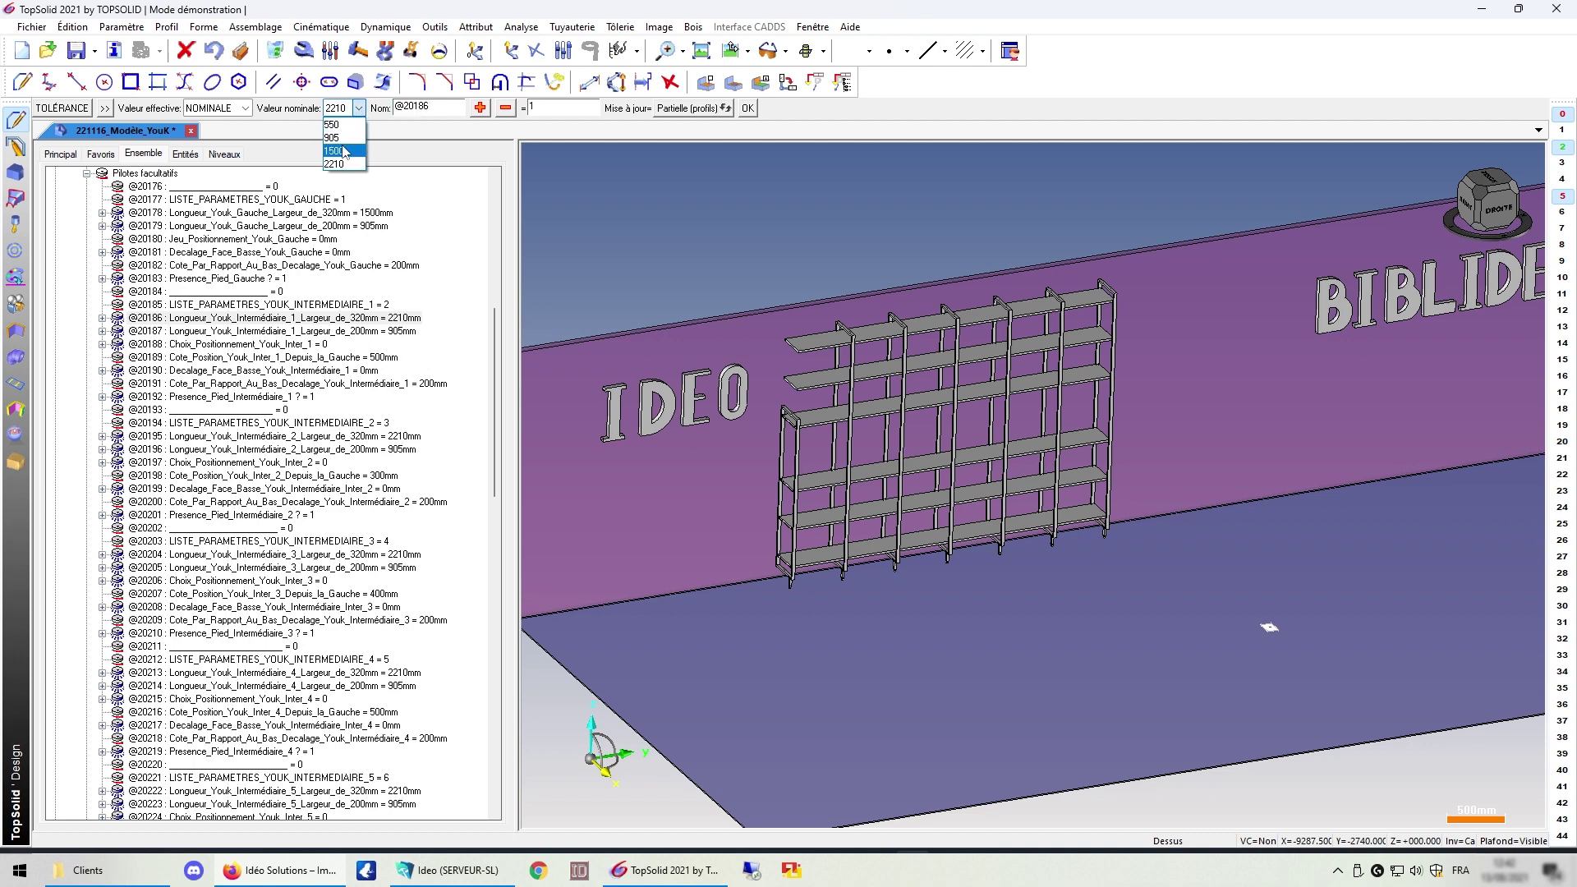
left_click(333, 138)
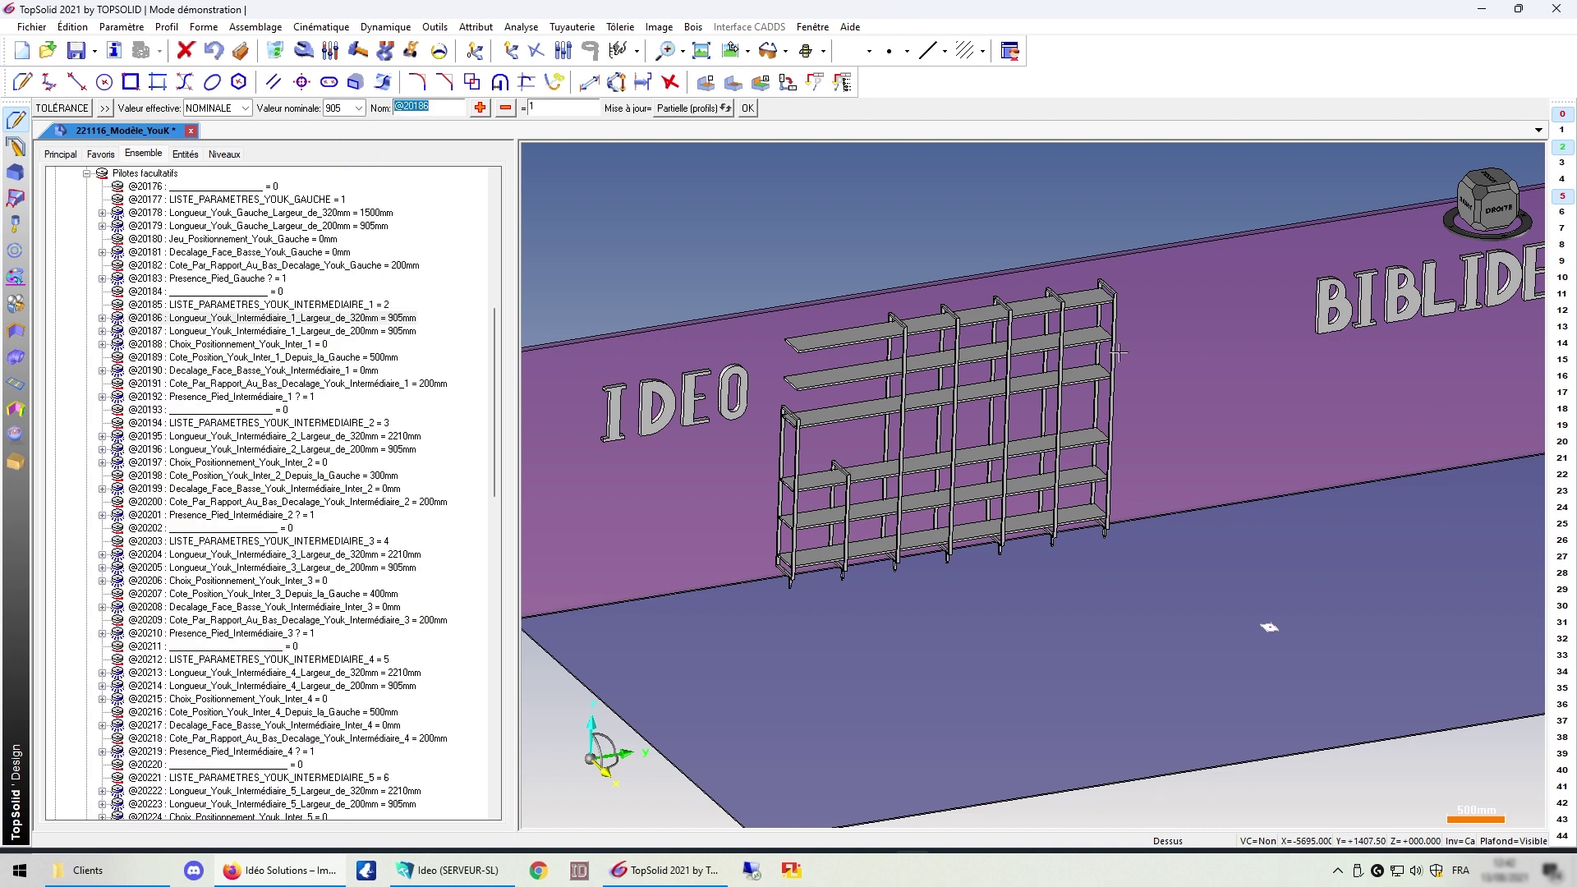
Step: Set the third intermediate frame's Longueur_Youk_Intermédiaire_3_Largeur_de_320mm parameter to 550 mm
scroll(395, 456, "down", 2)
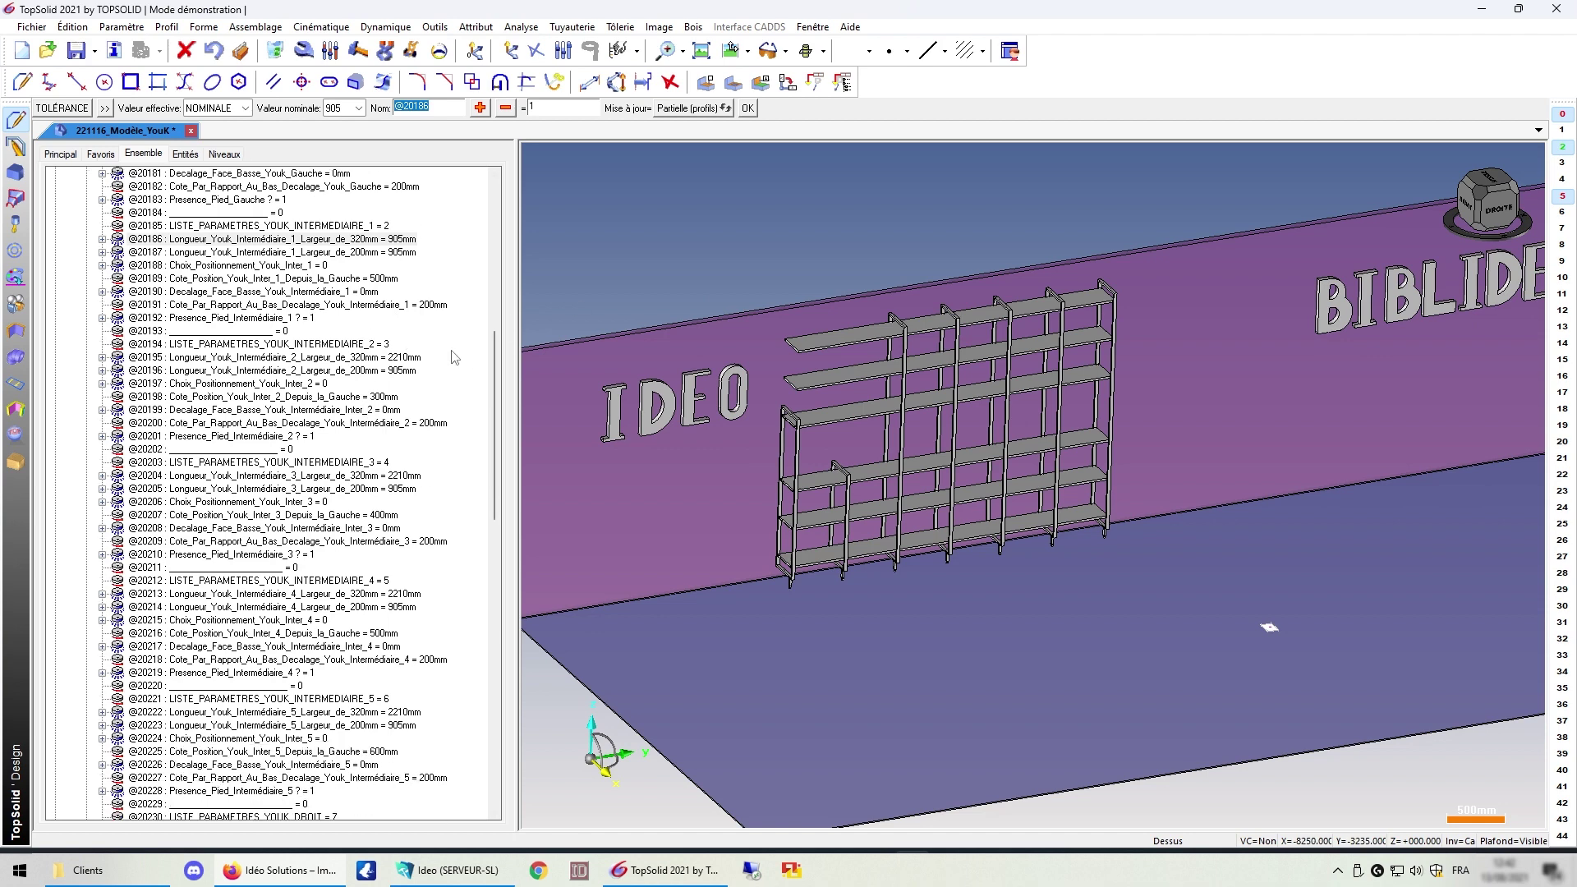
left_click(392, 475)
right_click(392, 475)
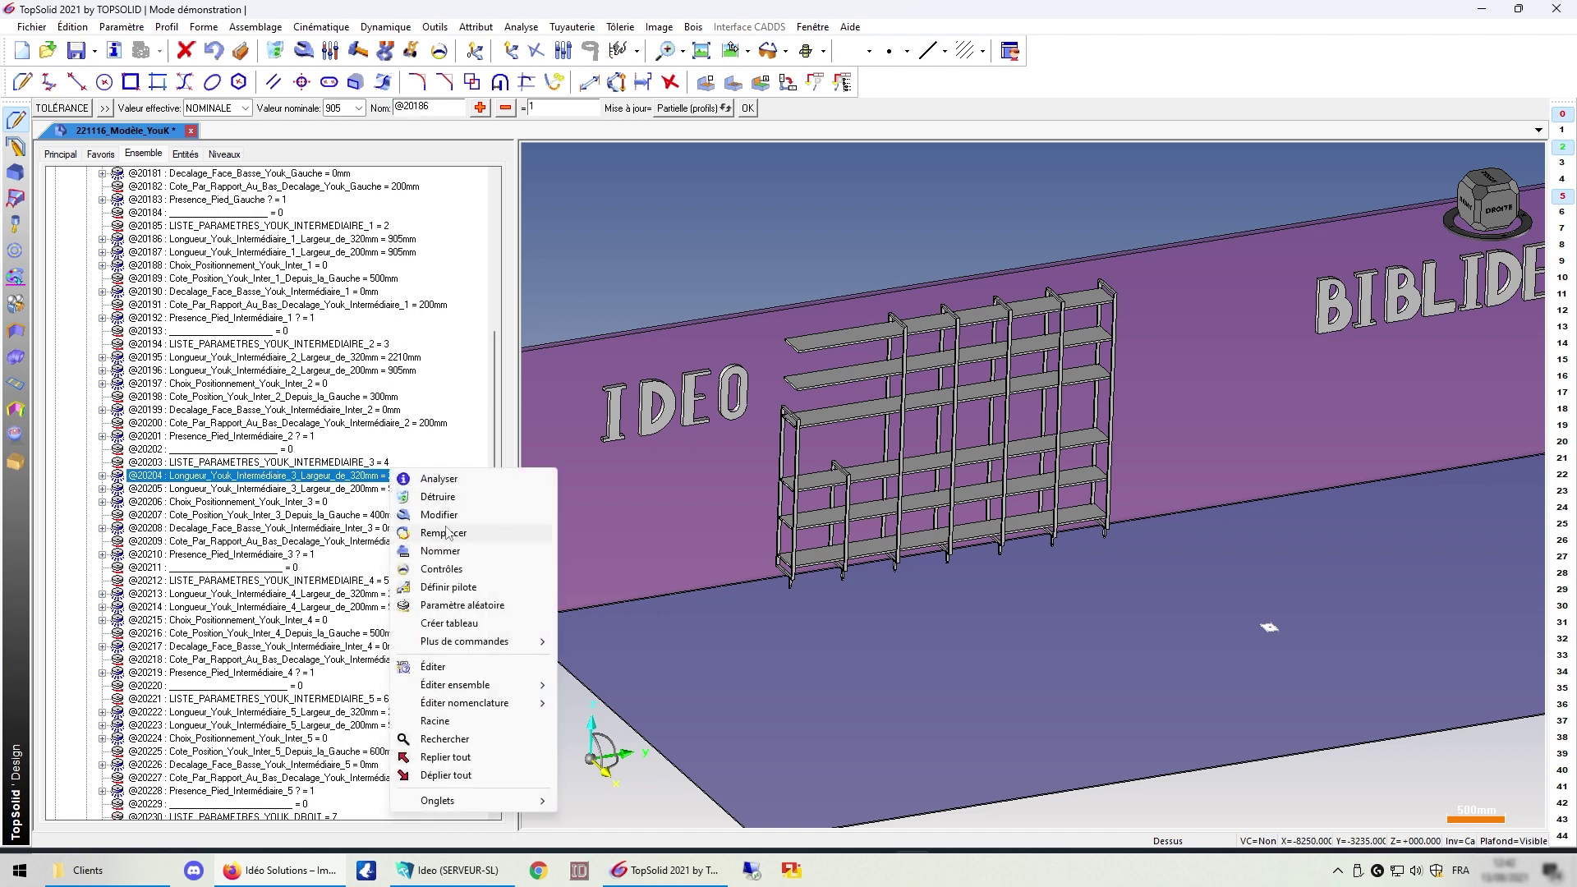
left_click(438, 514)
left_click(359, 108)
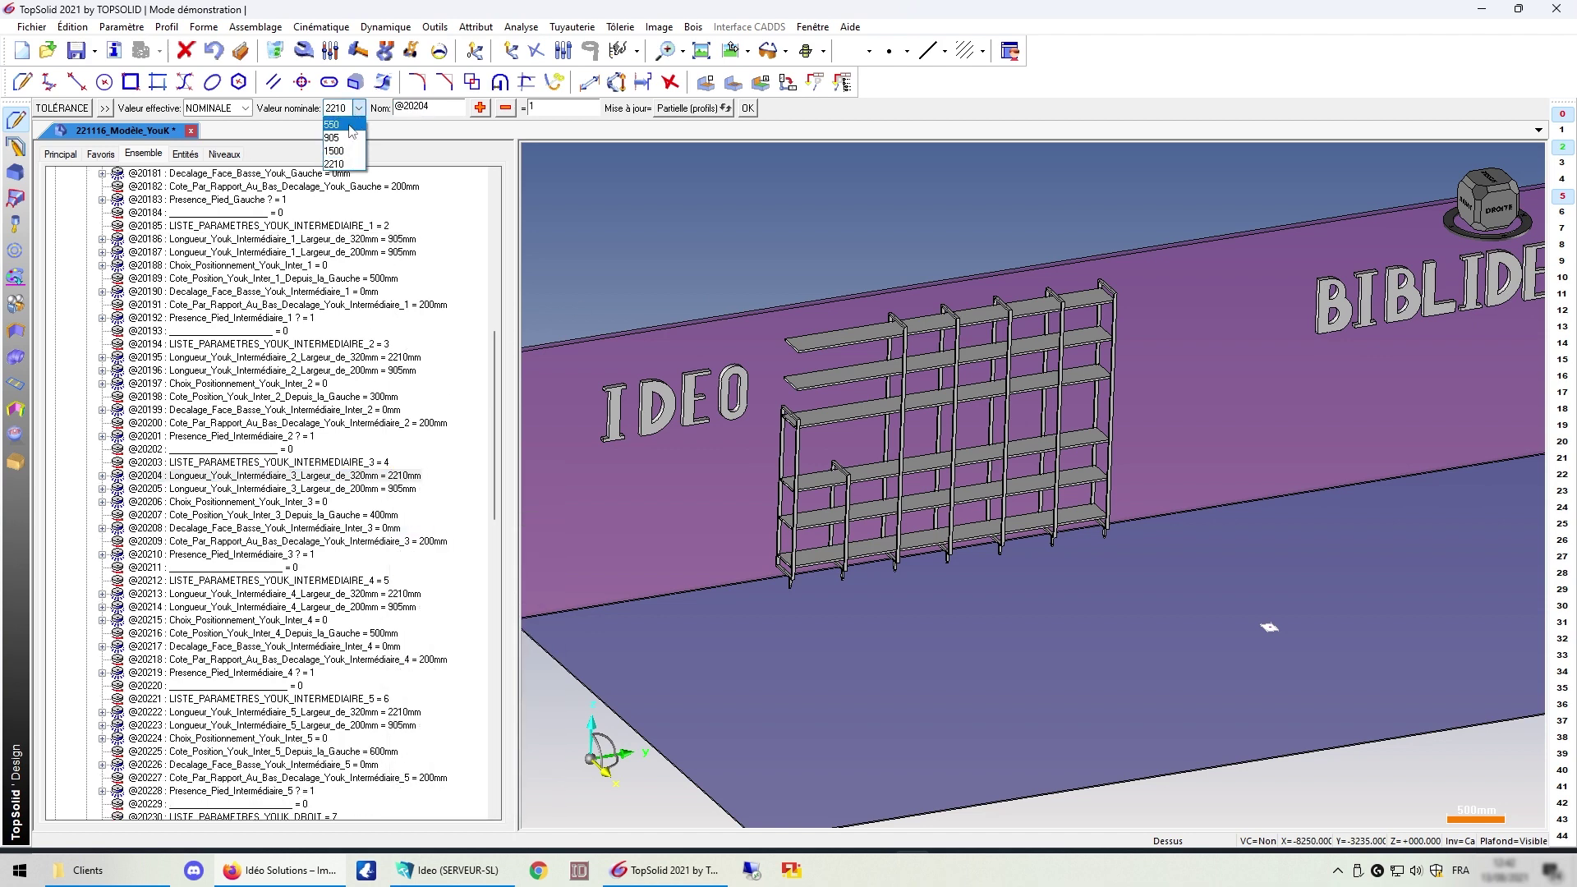
left_click(350, 125)
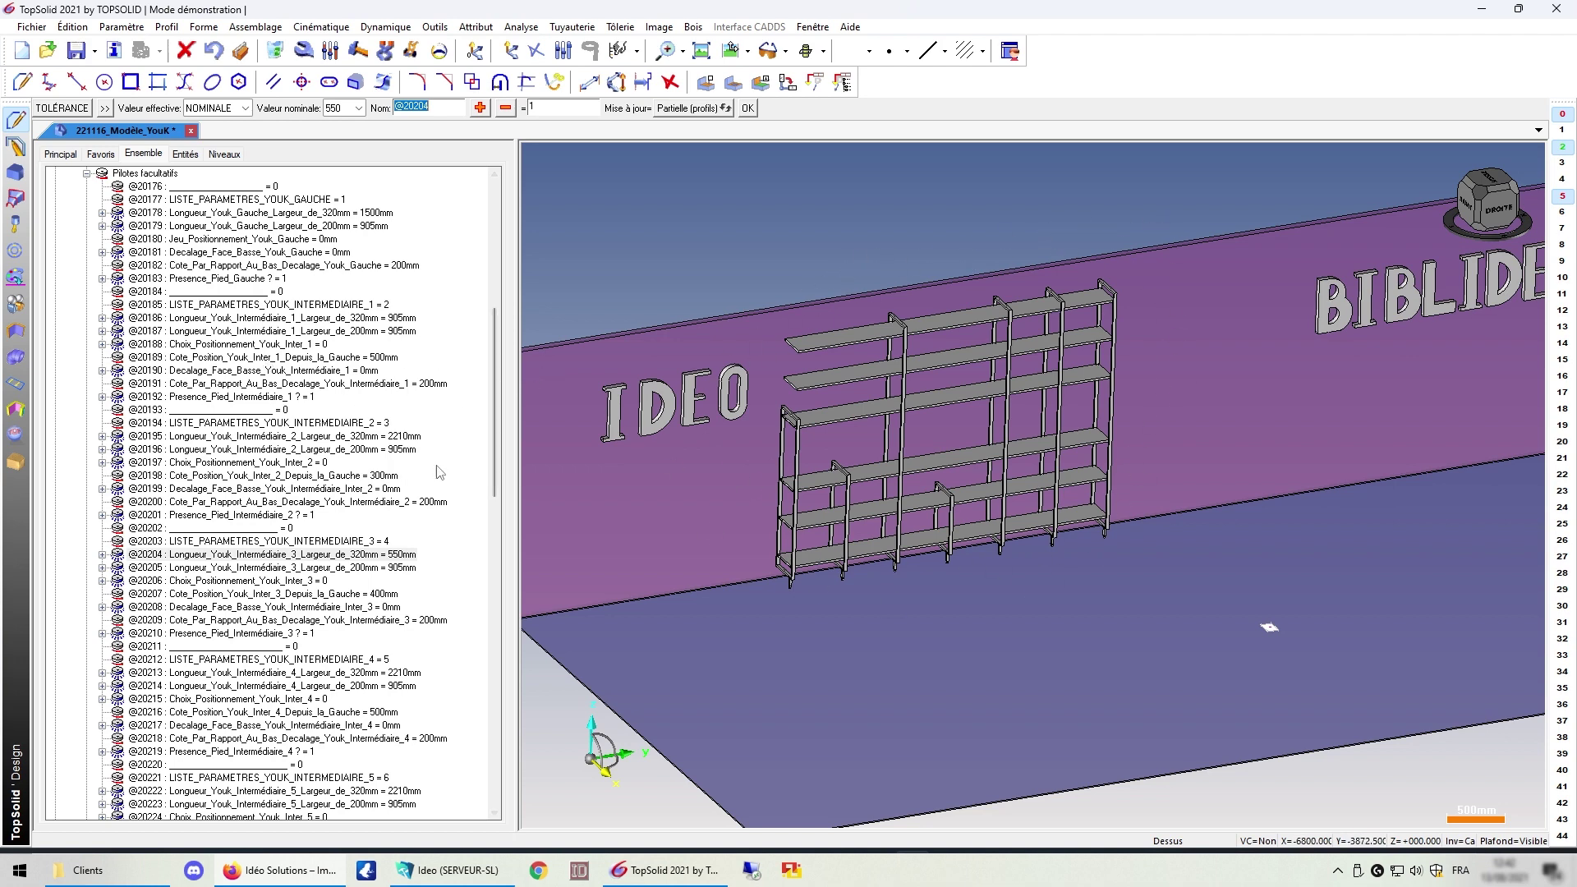
Step: Examine the shelving unit's frames and the positioning options of the Choix_Positionnement_Youk_Inter_3 parameter
scroll(865, 457, "down", 2)
scroll(990, 451, "up", 5)
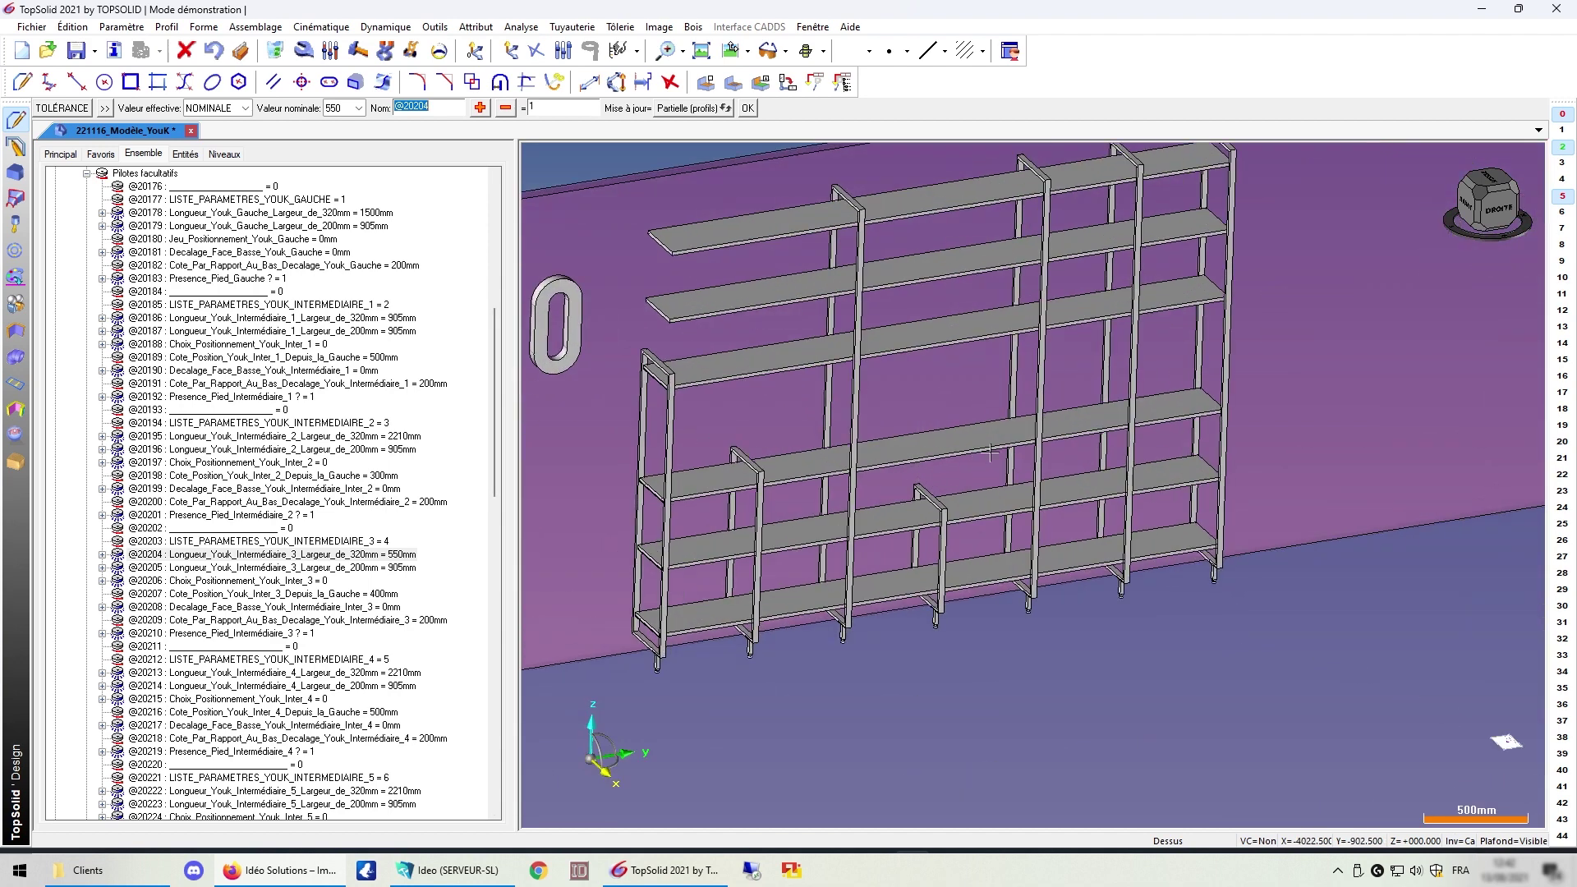
scroll(355, 271, "down", 8)
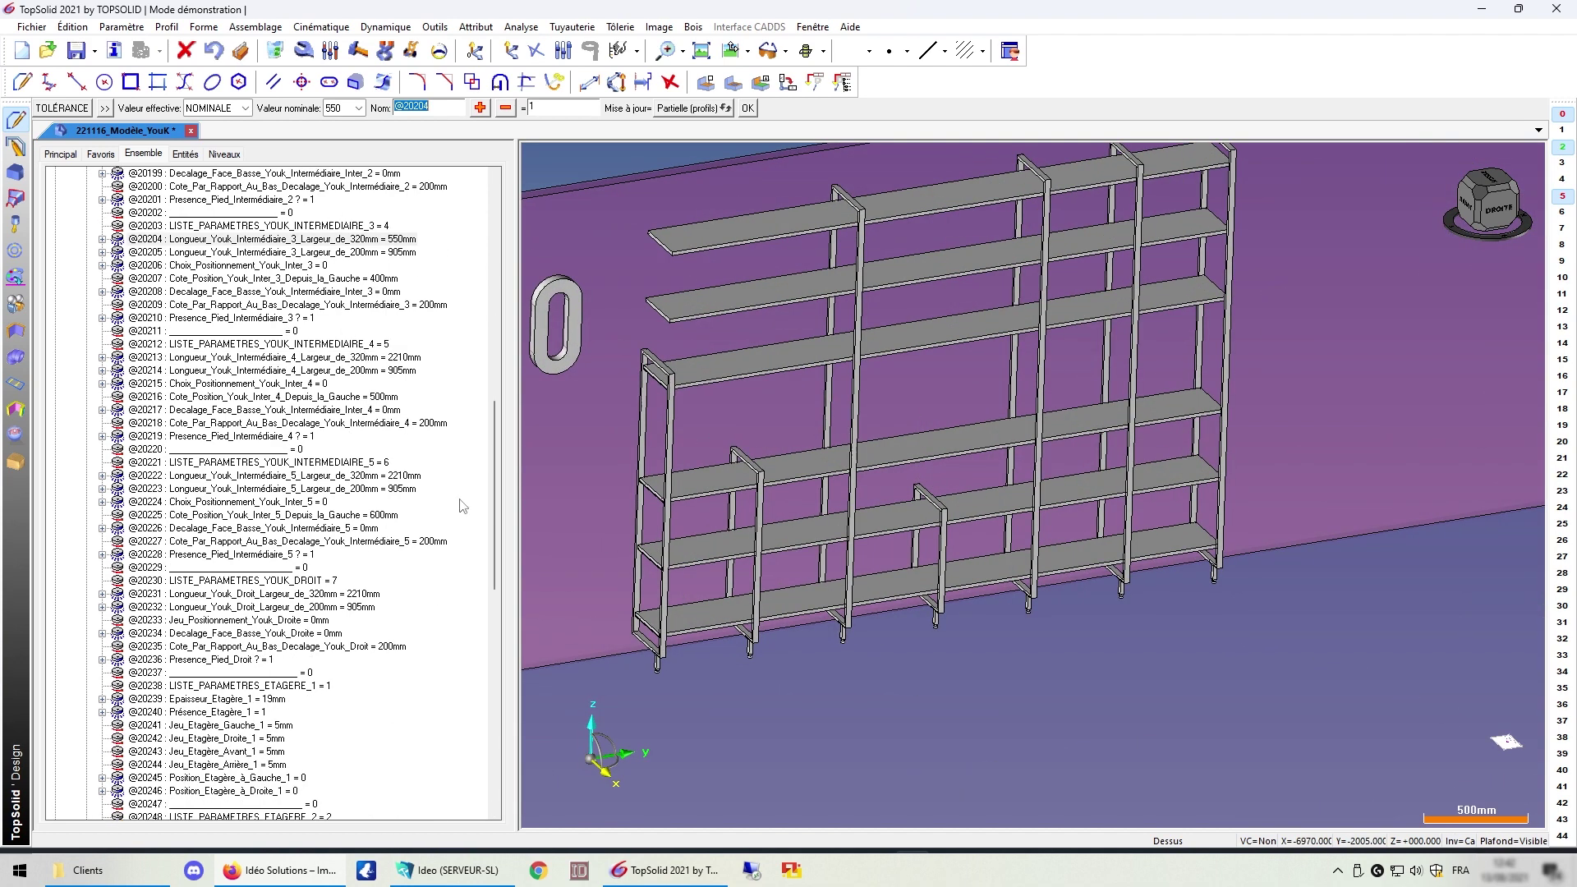
scroll(341, 468, "up", 3)
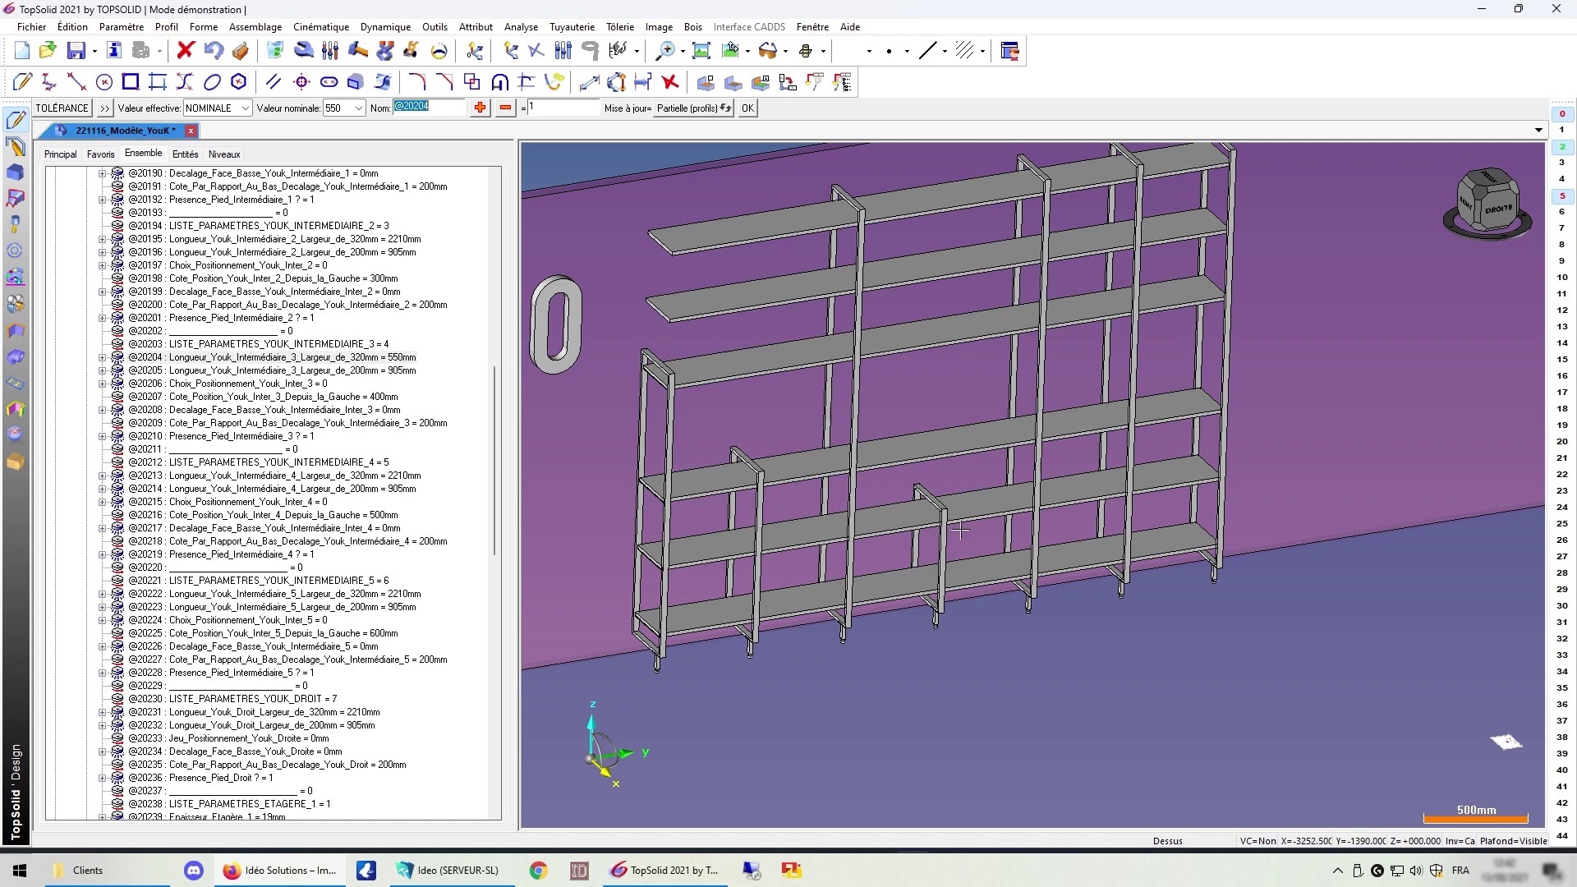
left_click(377, 360)
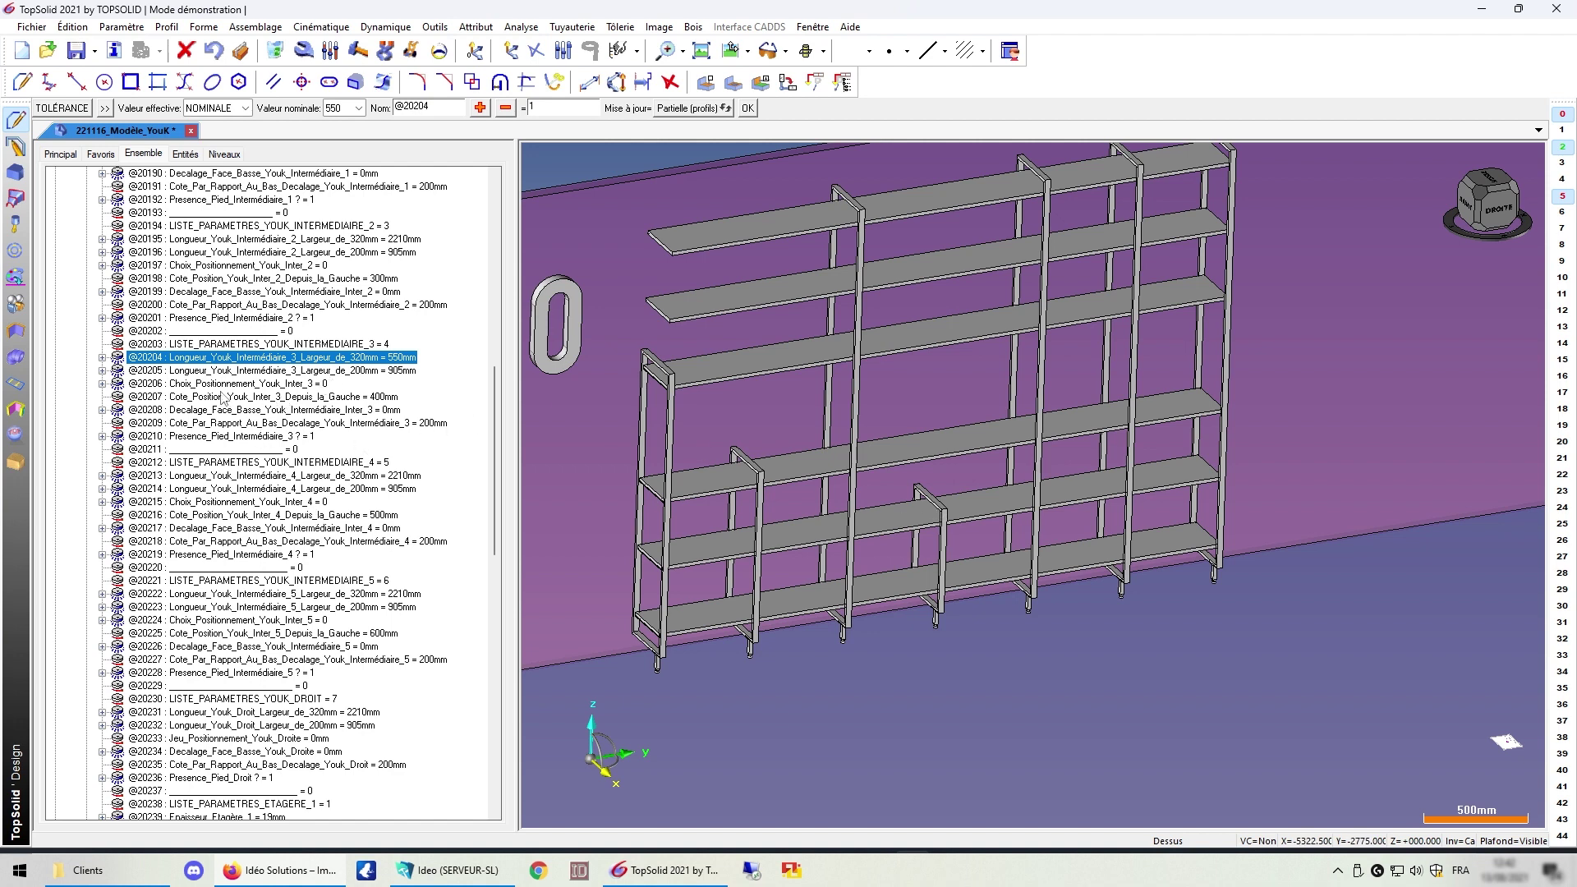
left_click(248, 384)
right_click(248, 384)
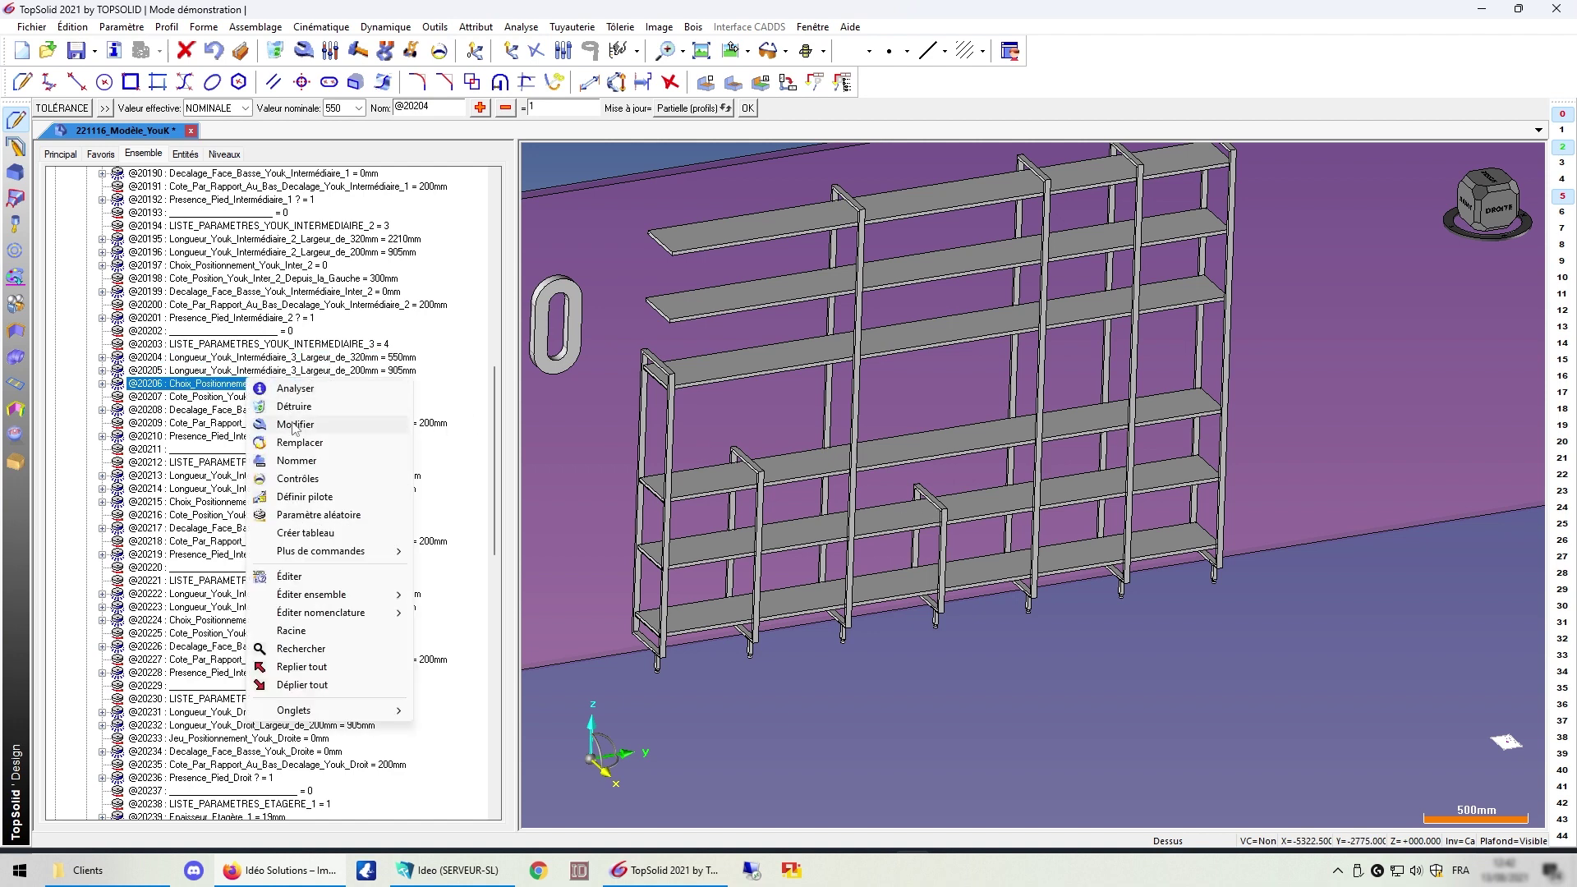
left_click(263, 427)
left_click(252, 108)
left_click(251, 109)
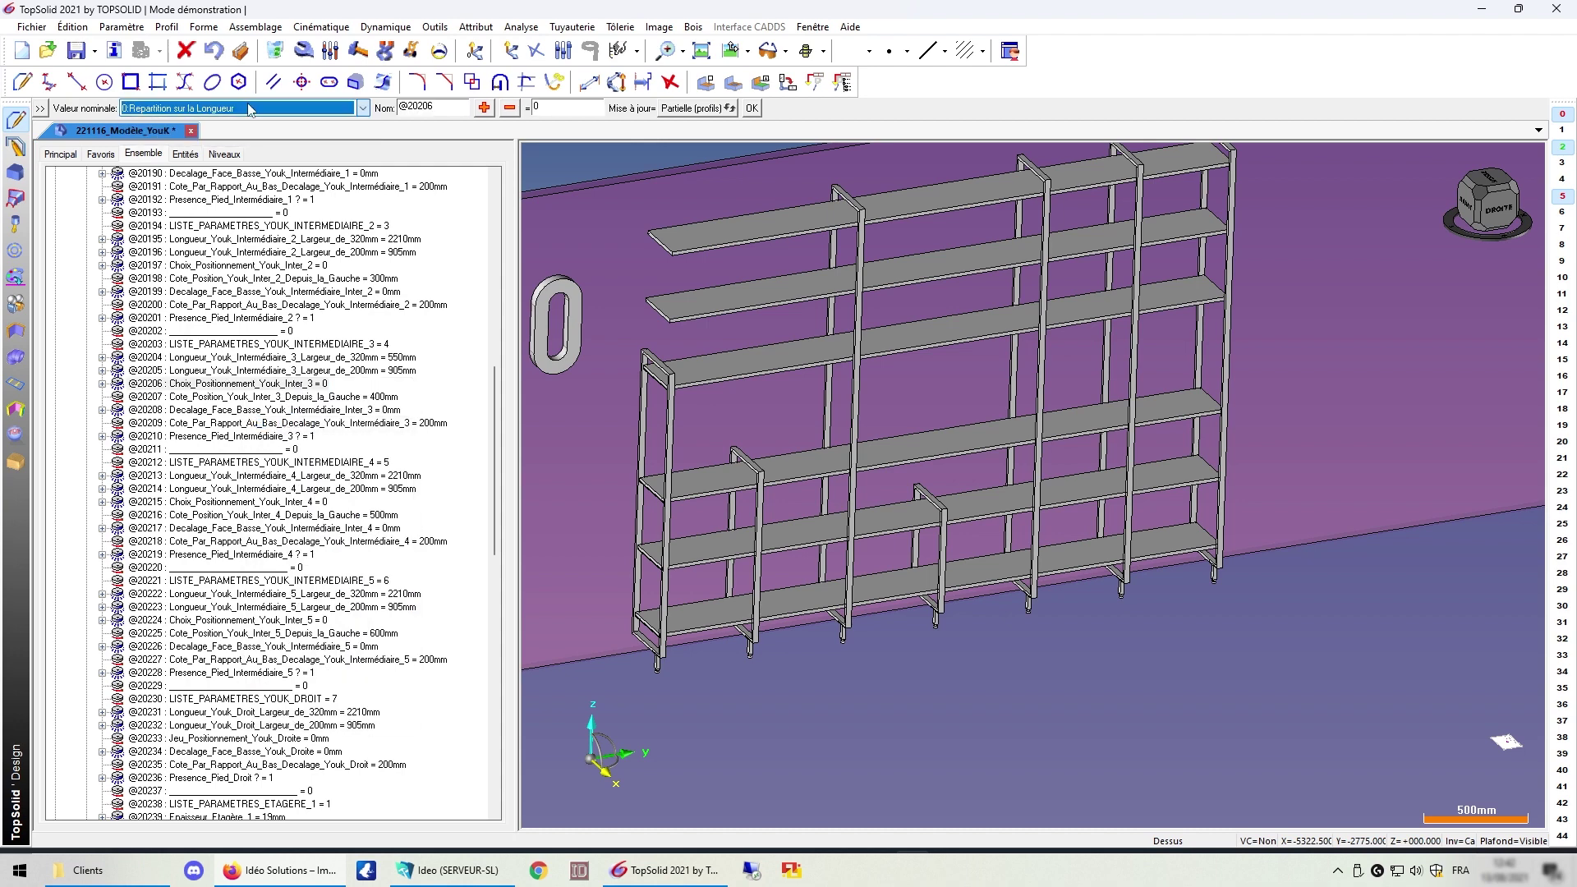
Step: Try Traverse Basse Sous l'Etagère 2 for Decalage_Face_Basse_Youk_Intermédiaire_Inter_3 and set it to 2:Traverse Basse Sous l'Etagère 3
right_click(297, 408)
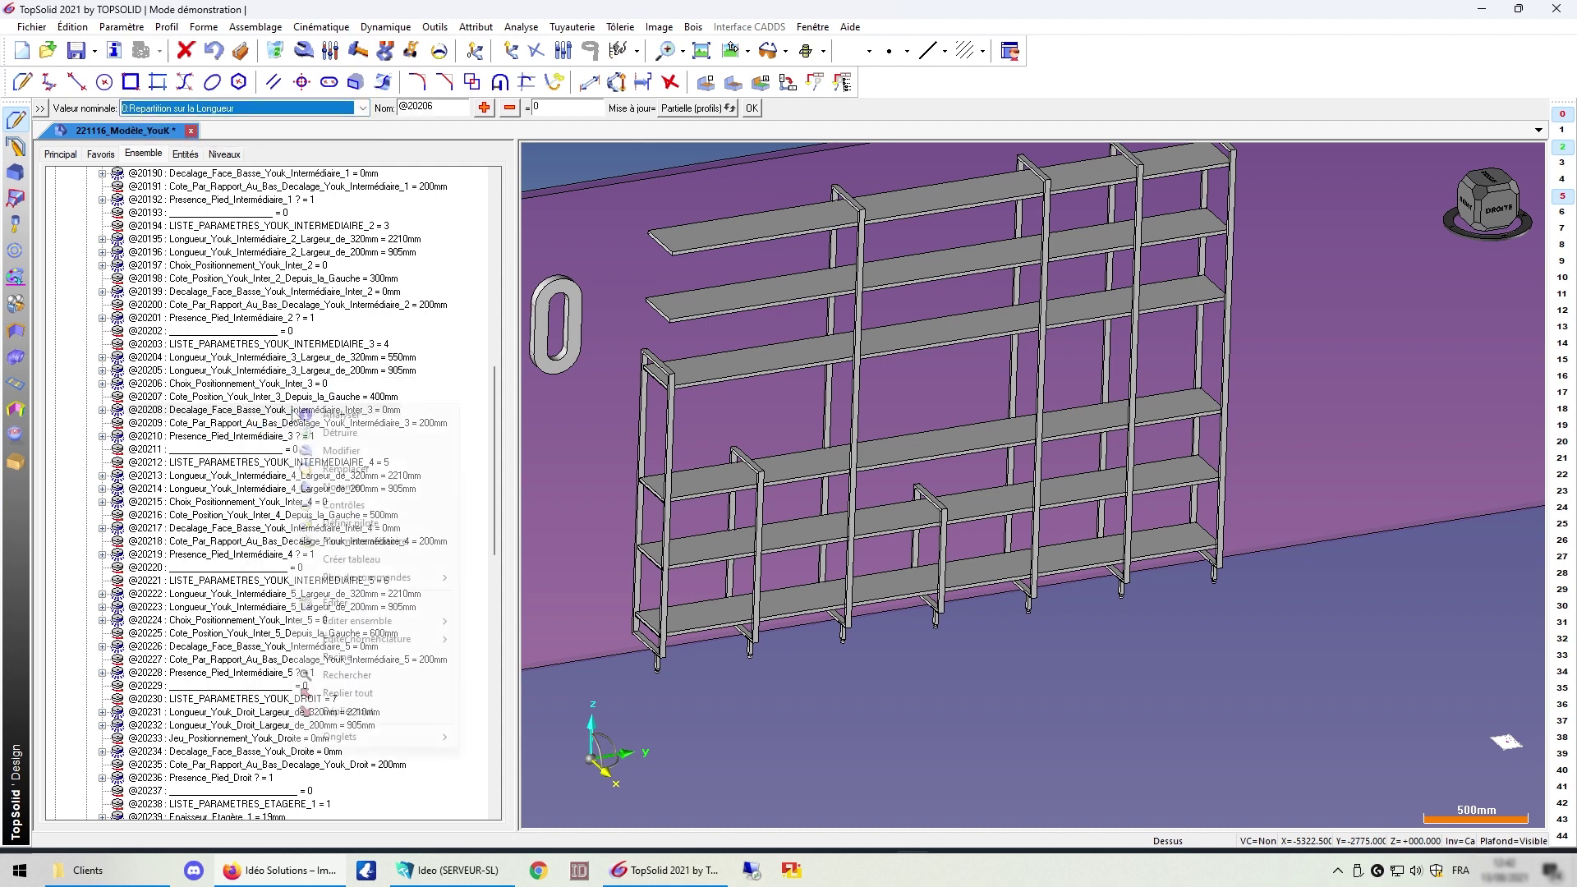
left_click(334, 451)
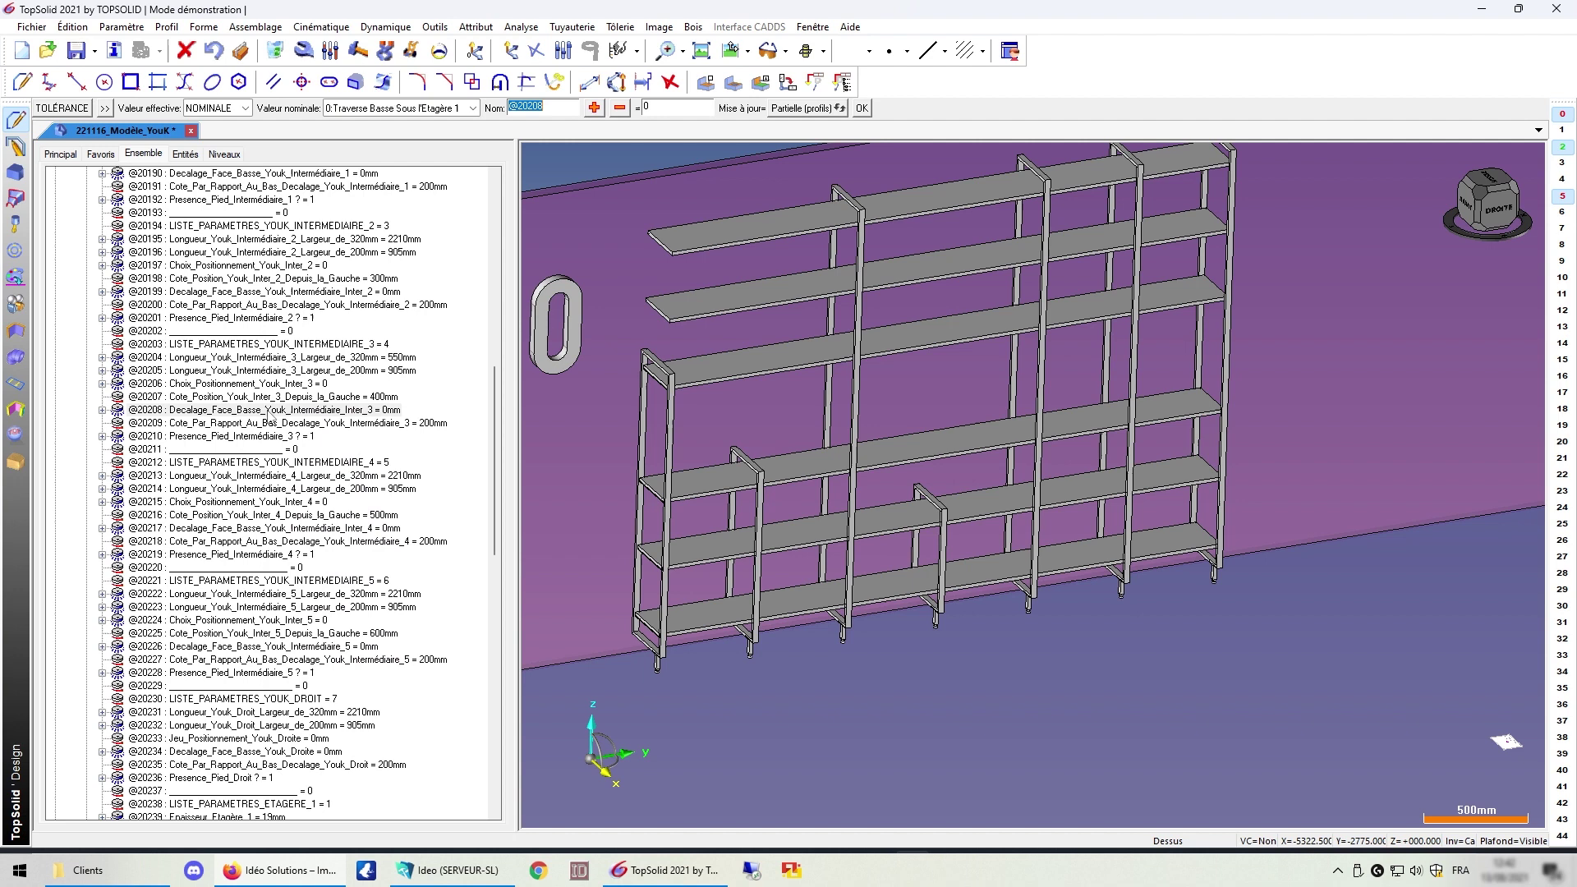
left_click(437, 109)
left_click(437, 140)
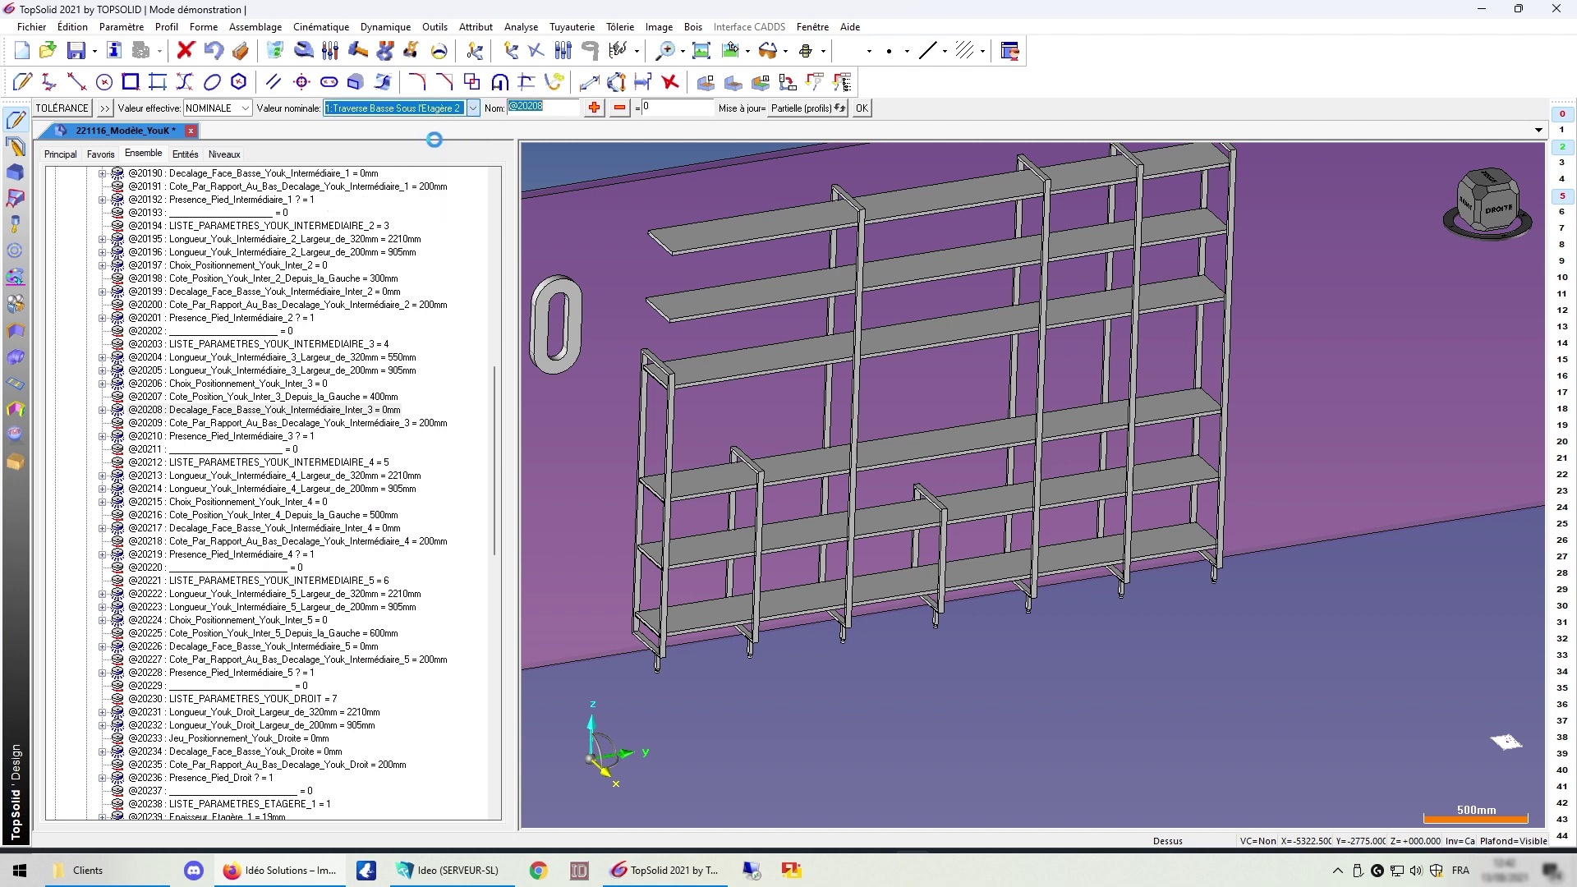
left_click(436, 109)
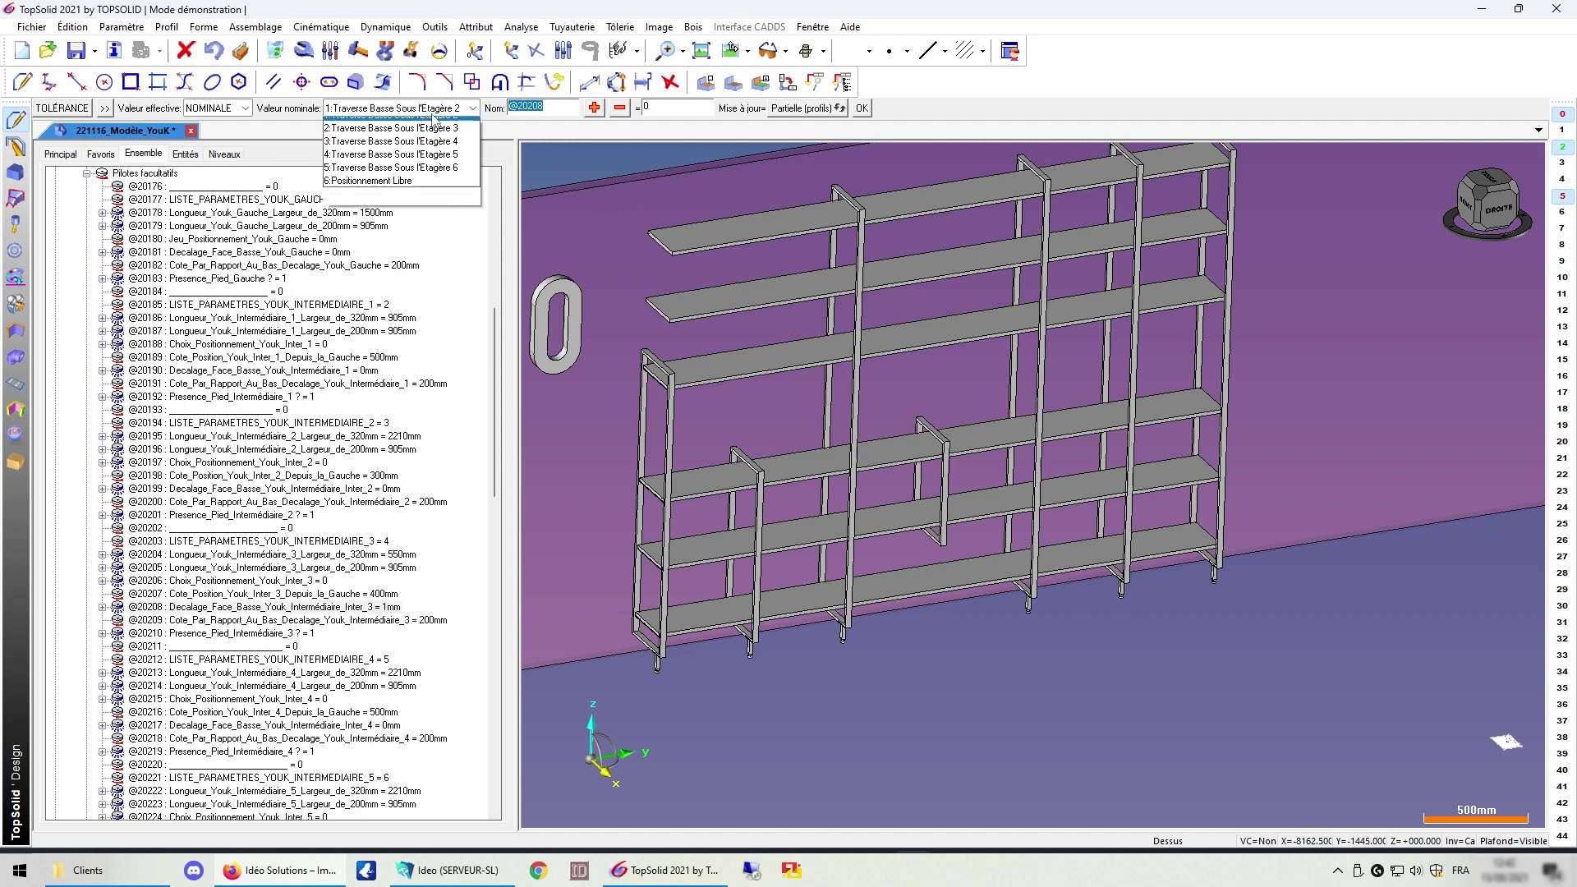
left_click(423, 158)
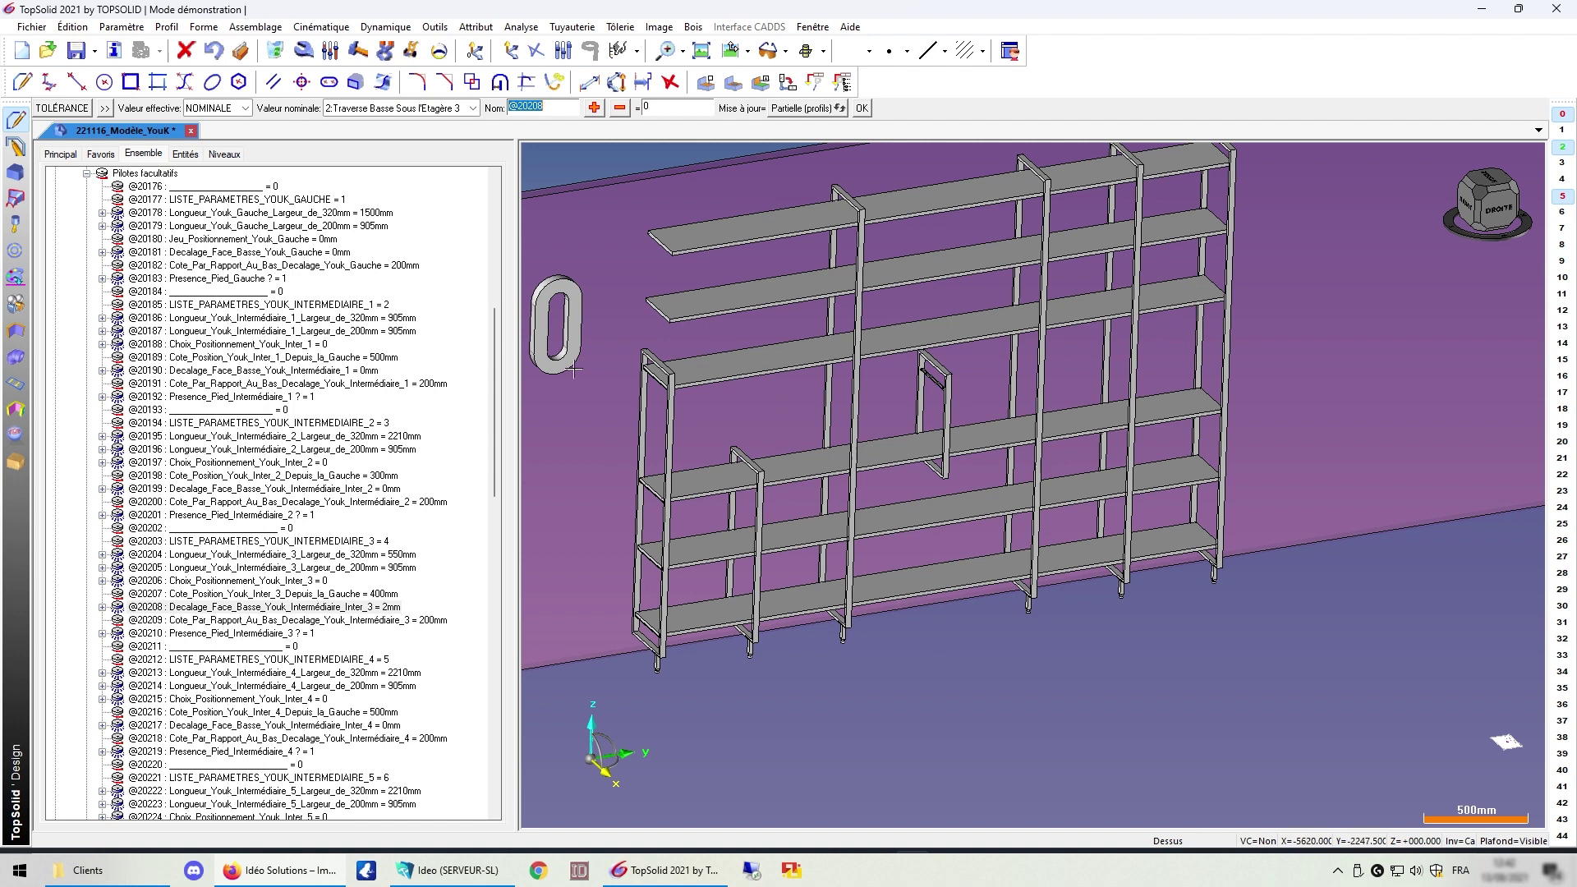
Step: Open shelf 1's Epaisseur_Etagère_1 parameter for editing and examine its predefined thickness options
scroll(137, 509, "down", 8)
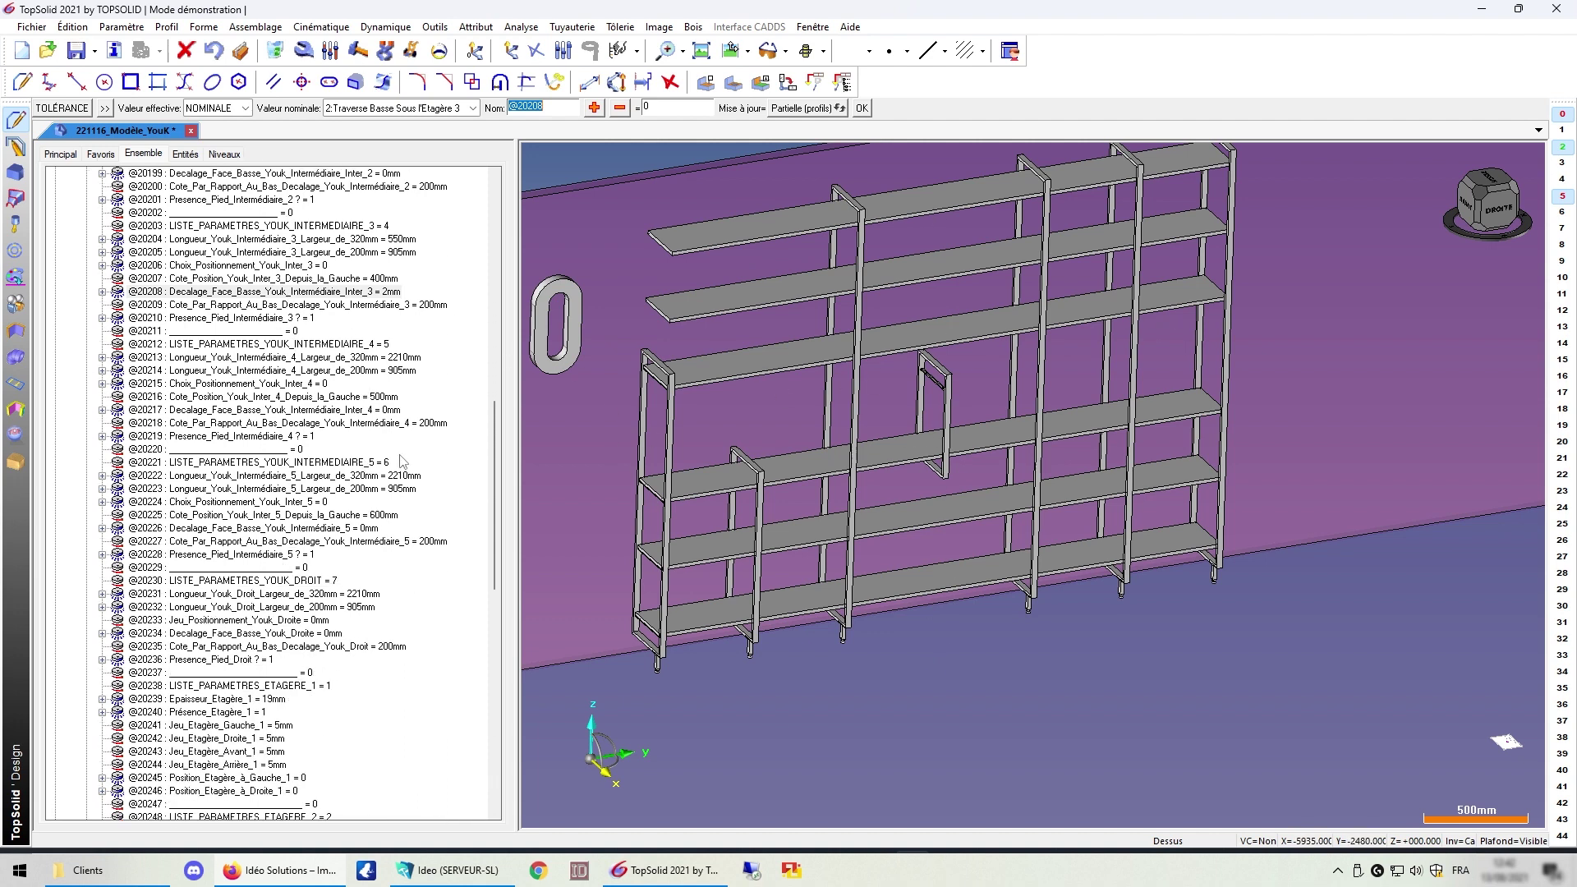
scroll(371, 508, "down", 5)
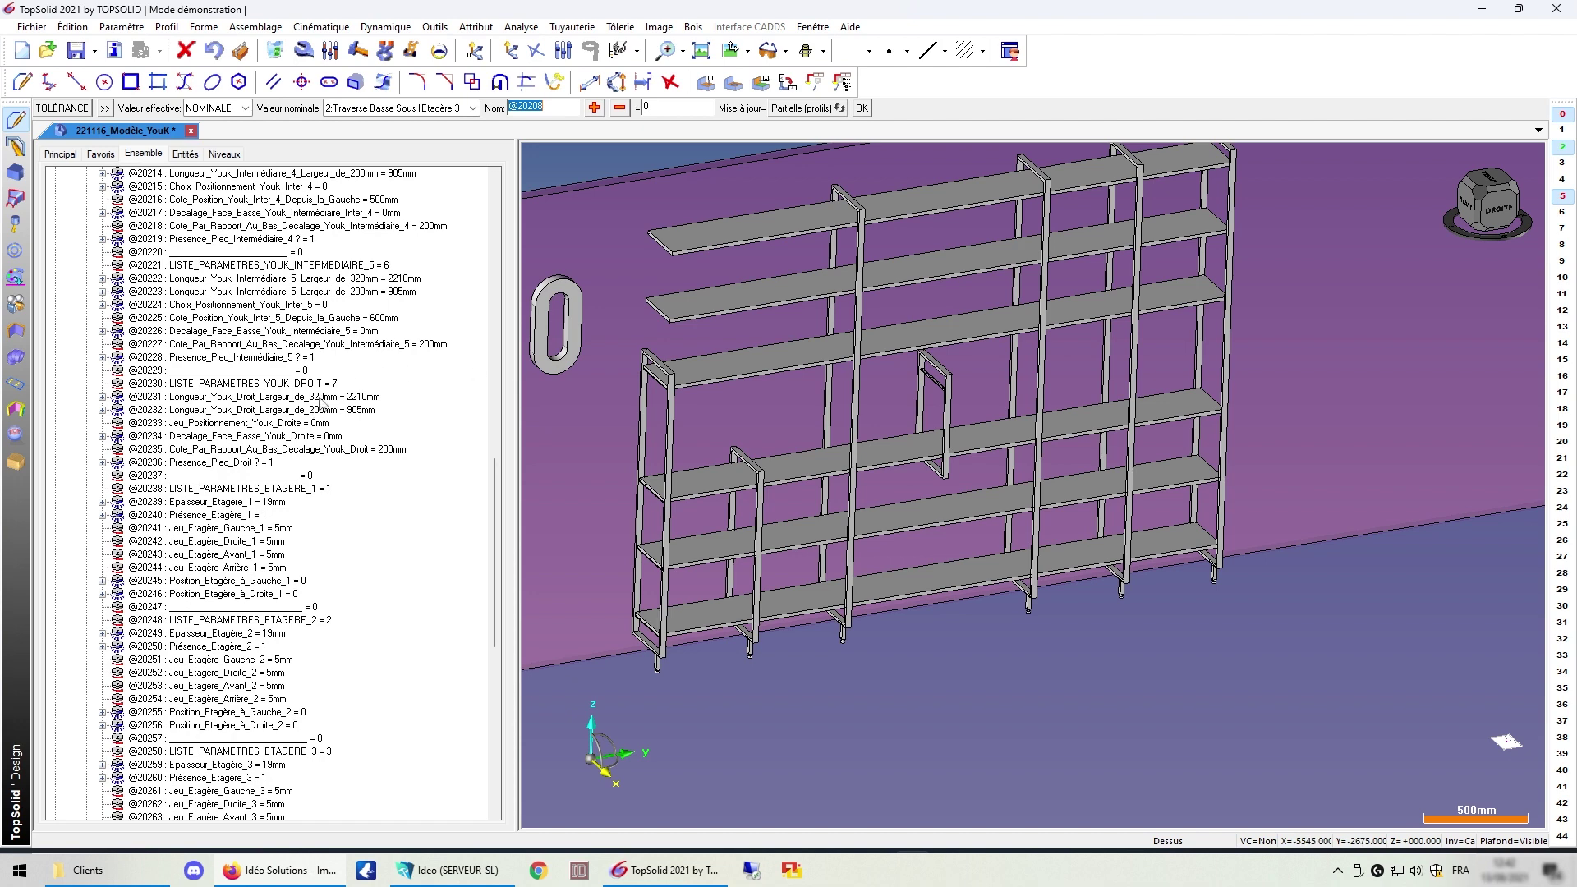
scroll(325, 404, "down", 3)
left_click(239, 384)
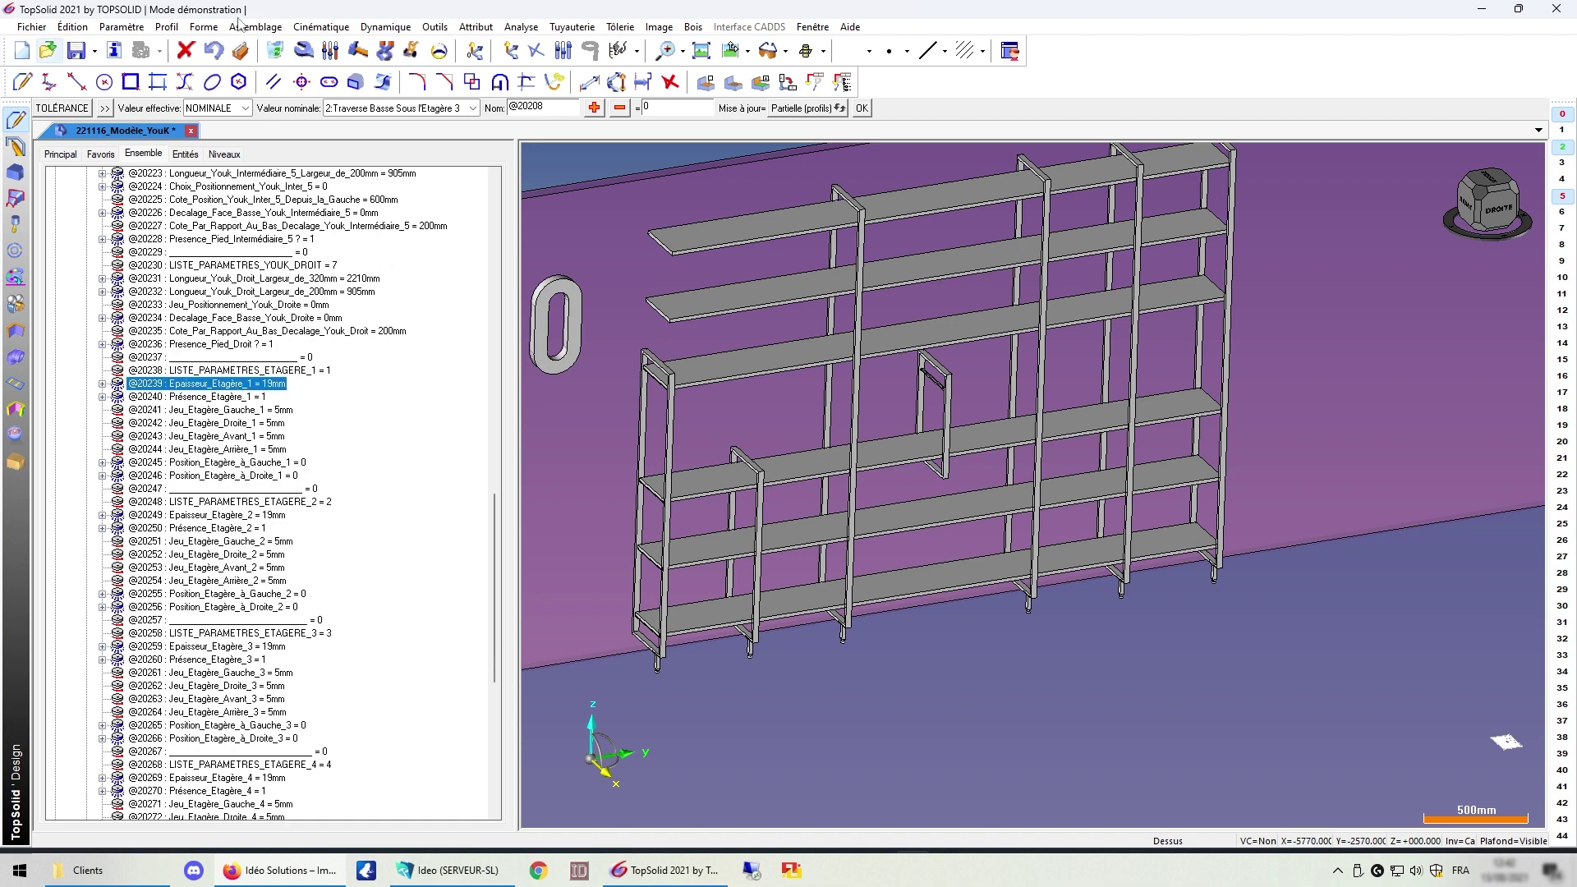
left_click(240, 51)
right_click(257, 388)
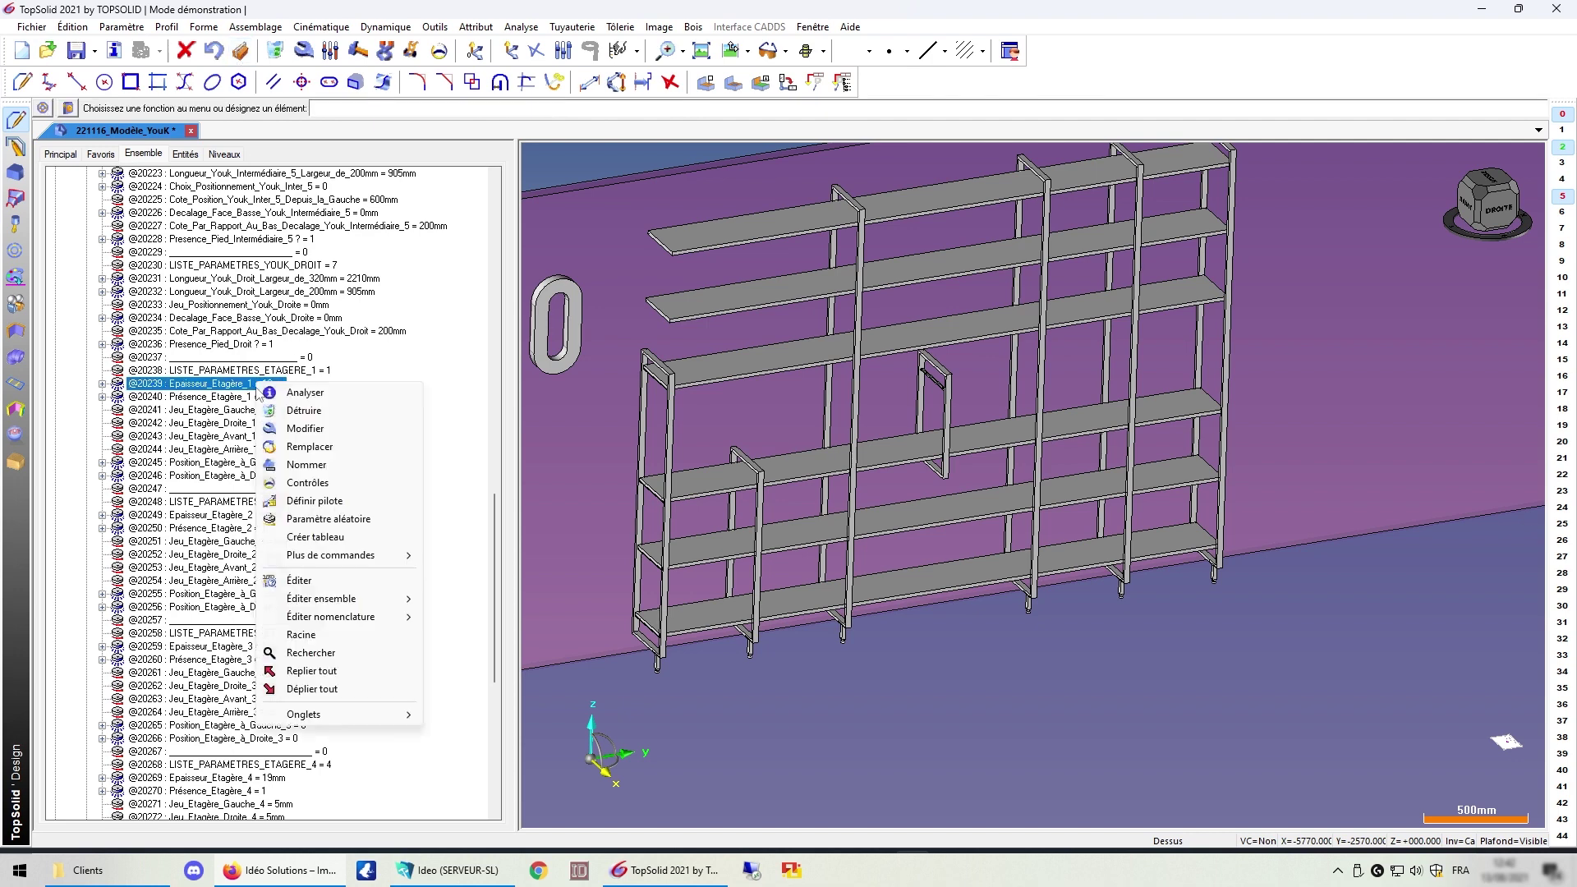
left_click(346, 429)
left_click(469, 110)
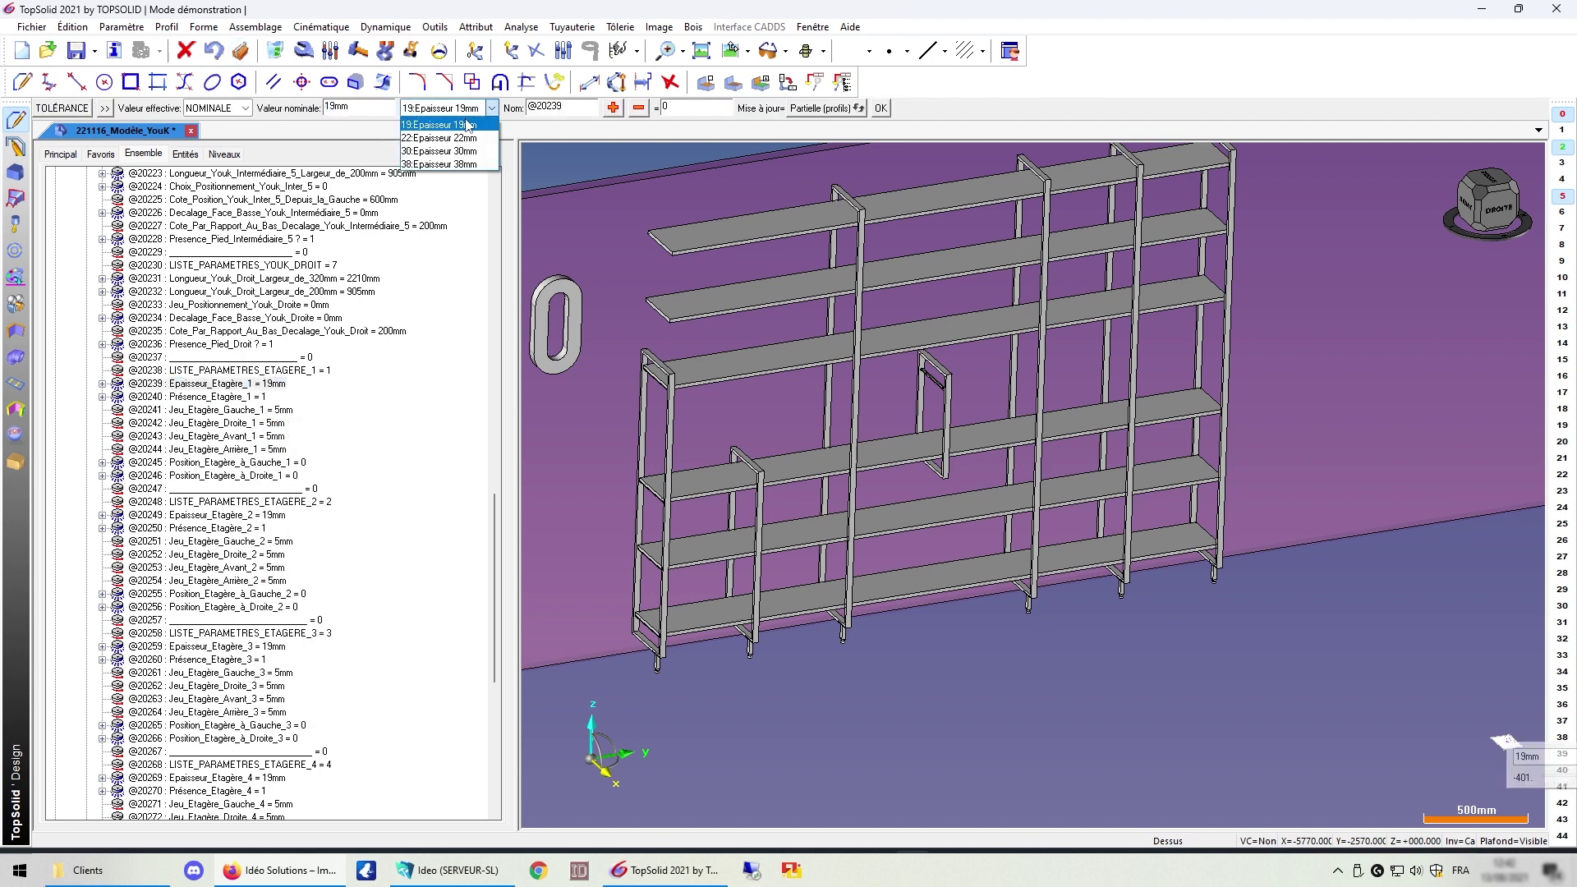
left_click(439, 109)
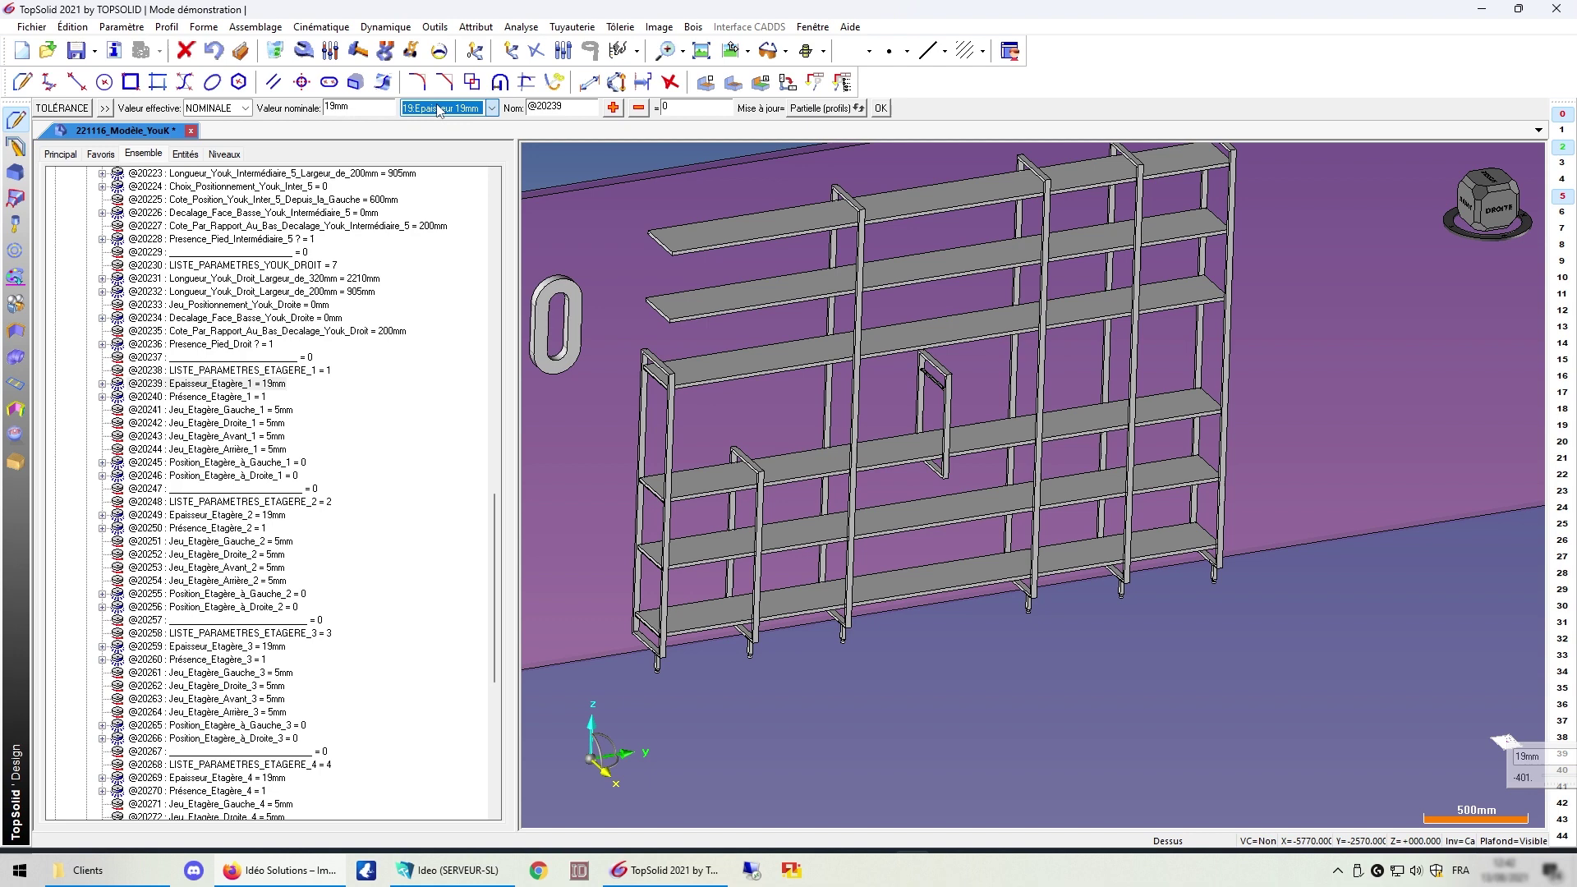
Step: Try thicknesses of 50 mm and 38 mm for Epaisseur_Etagère_1 and return it to 19:Epaisseur 19mm
left_click(359, 105)
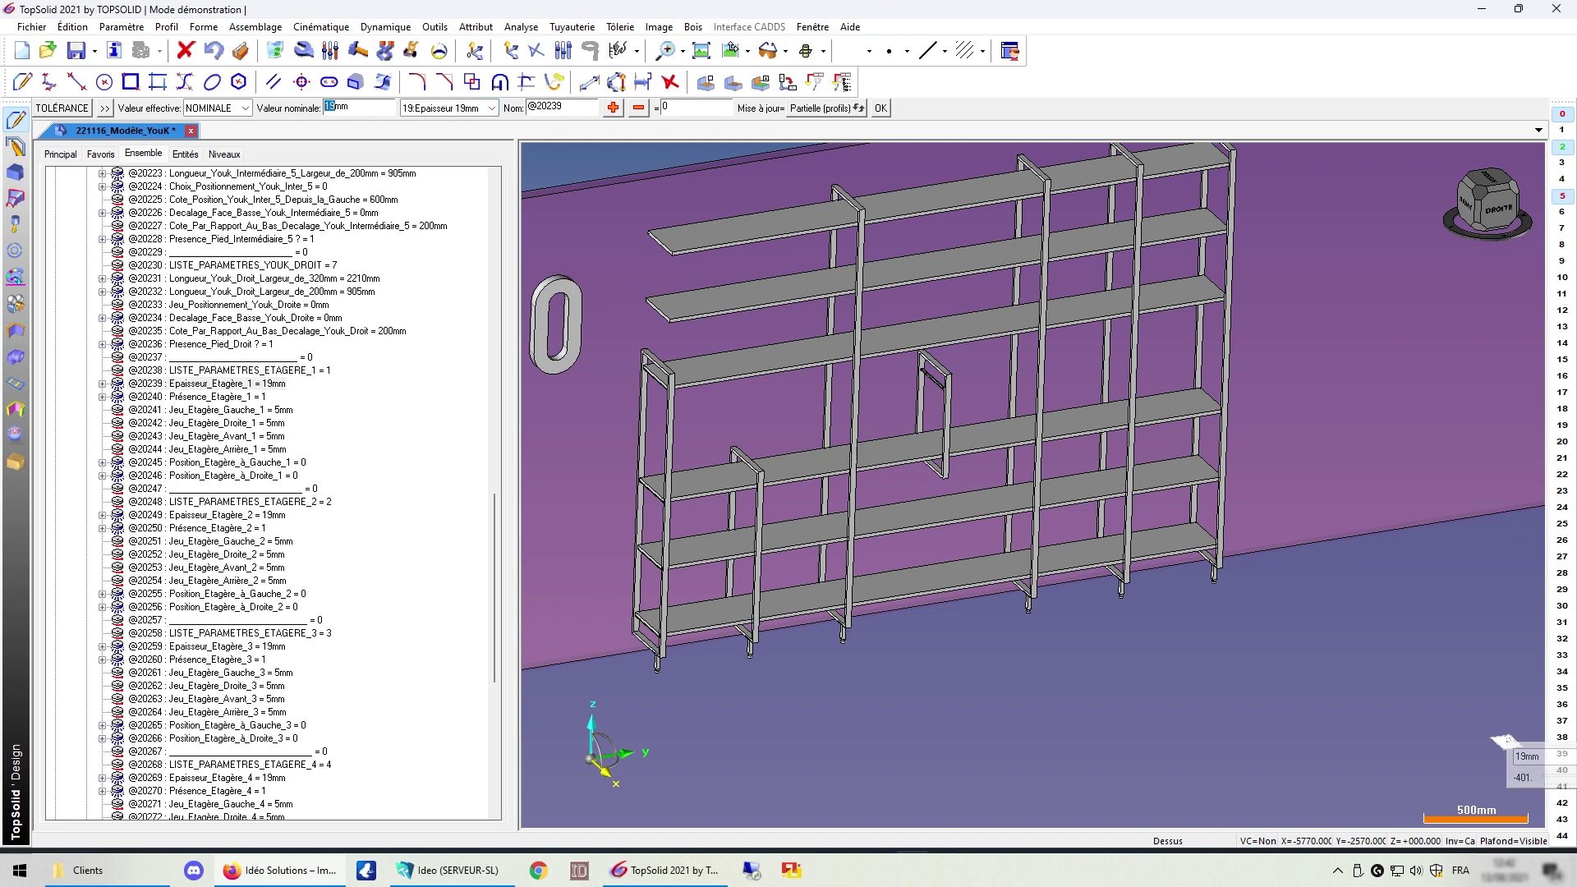
key("Return")
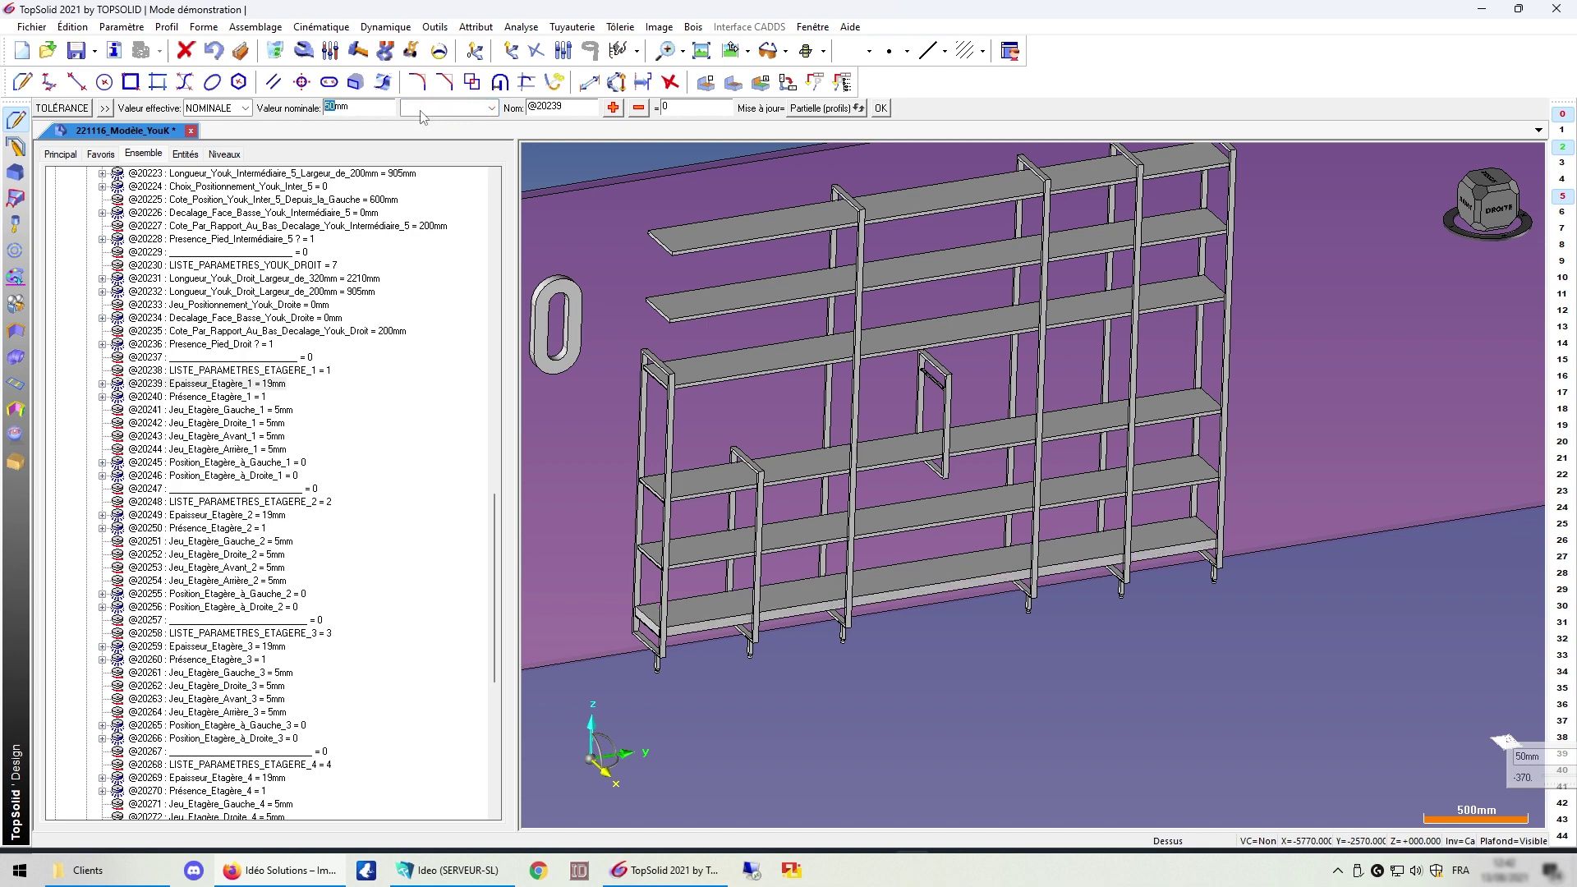
type("38")
key("Return")
left_click(460, 108)
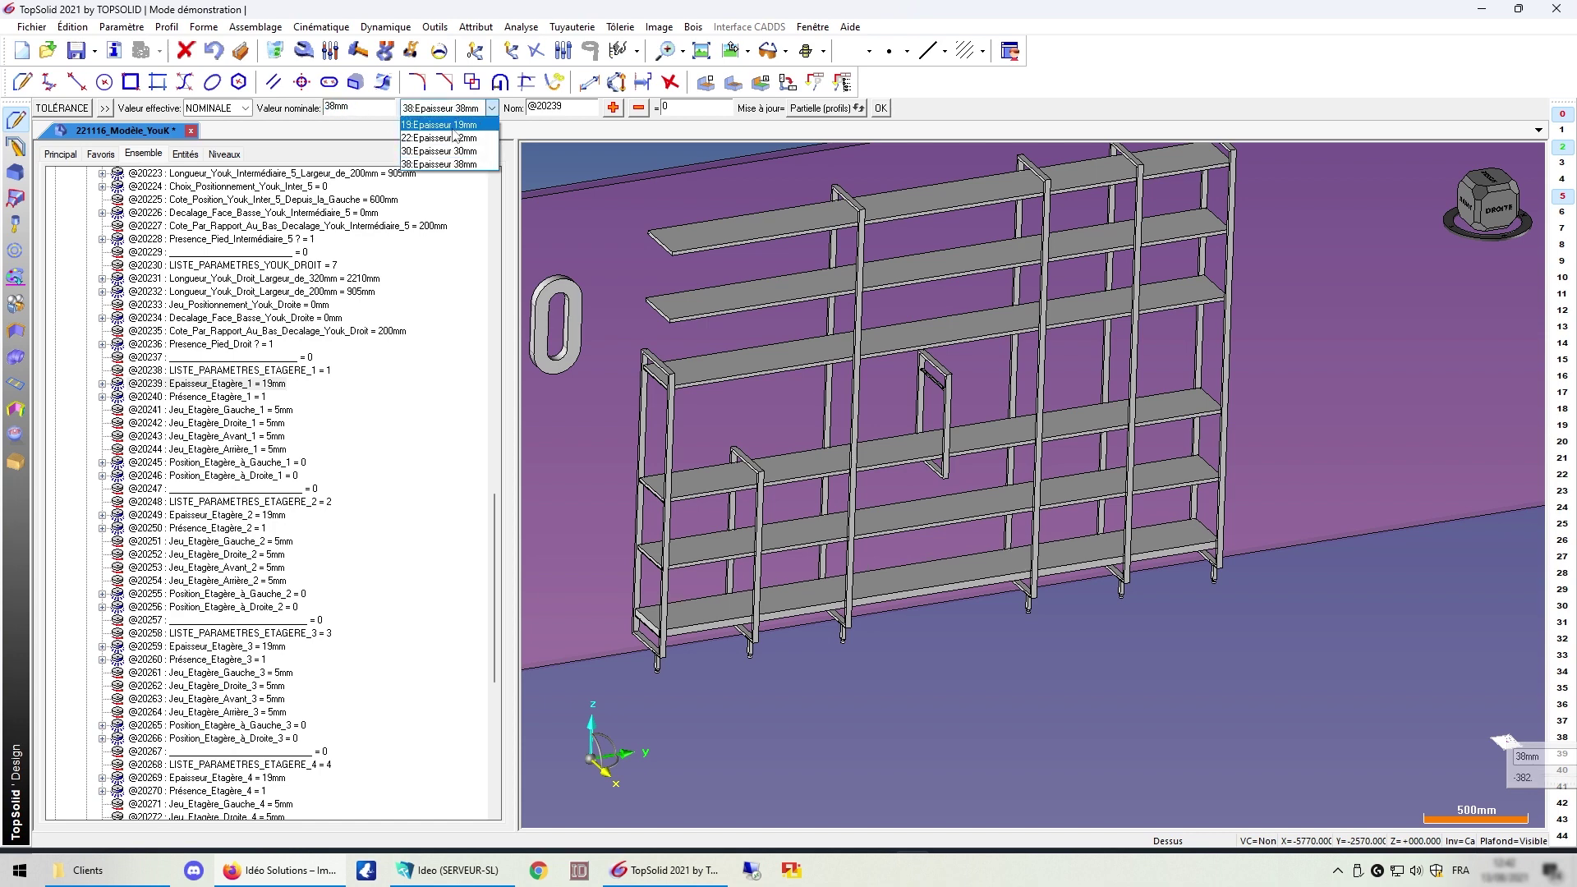
left_click(442, 125)
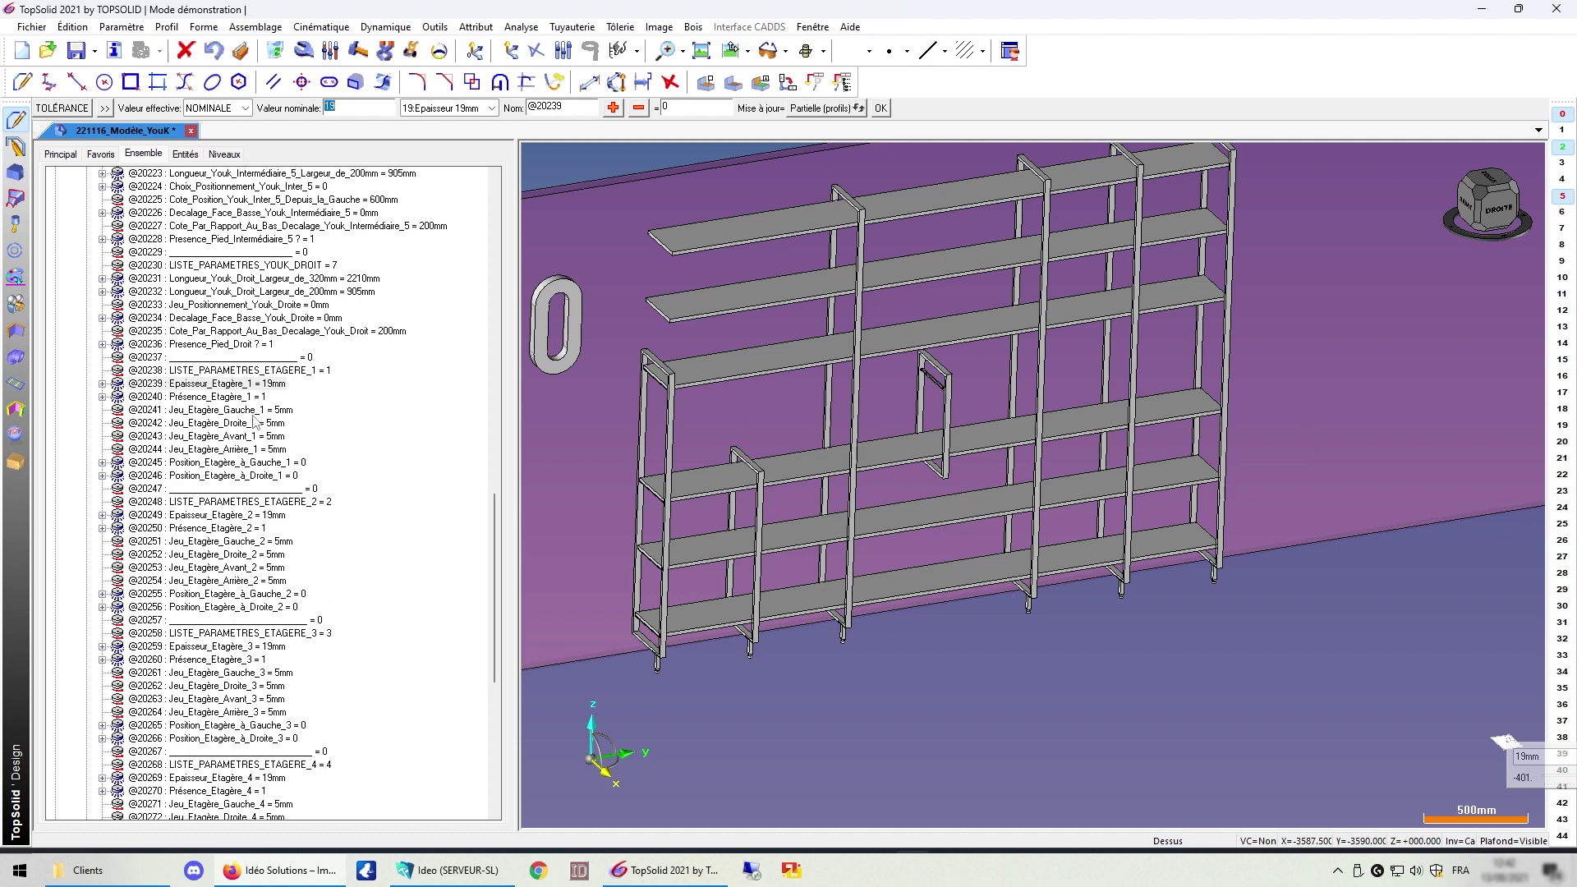
Step: Set shelf 1's Position_Etagère_à_Gauche_1 parameter to 1:Aligné au Youk intermédiaire 1 - Jeu Panneau
scroll(247, 472, "up", 10)
right_click(250, 465)
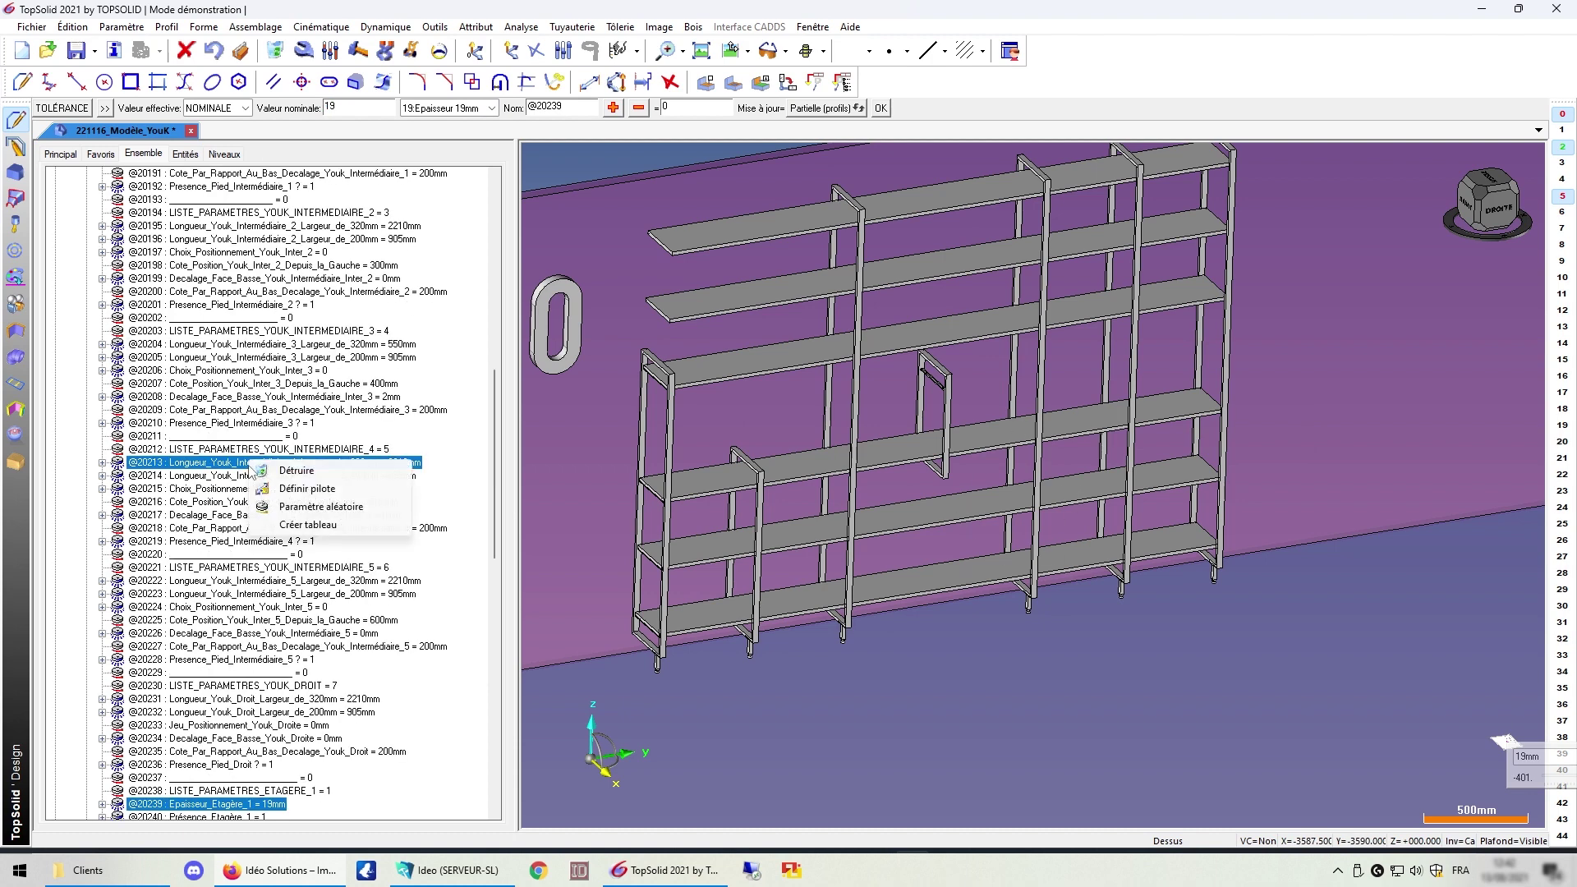
left_click(255, 581)
scroll(261, 602, "down", 6)
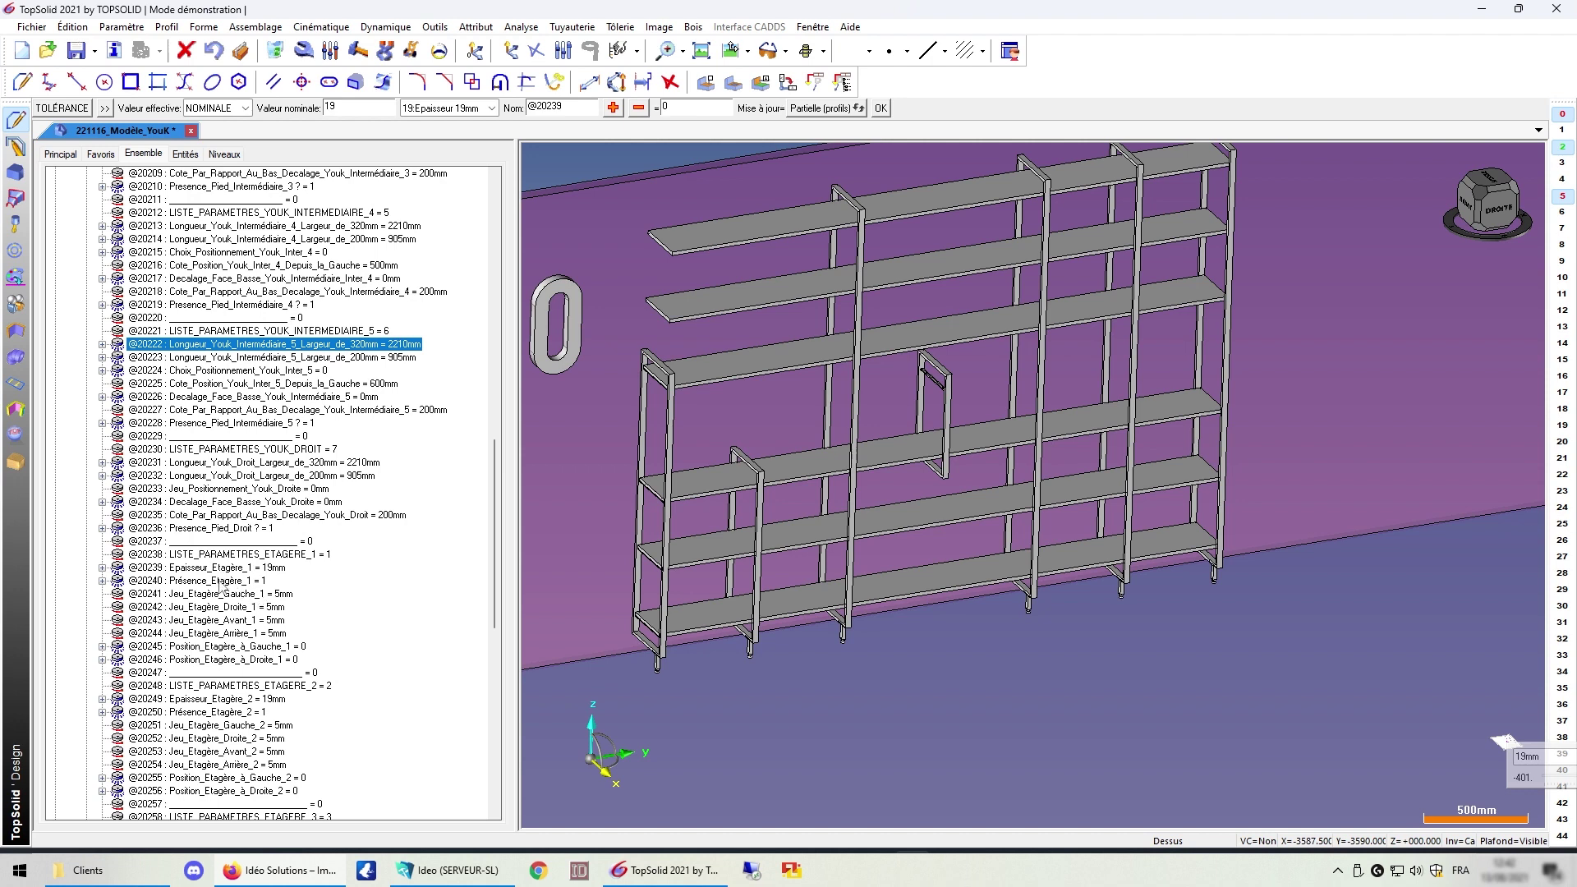
right_click(217, 646)
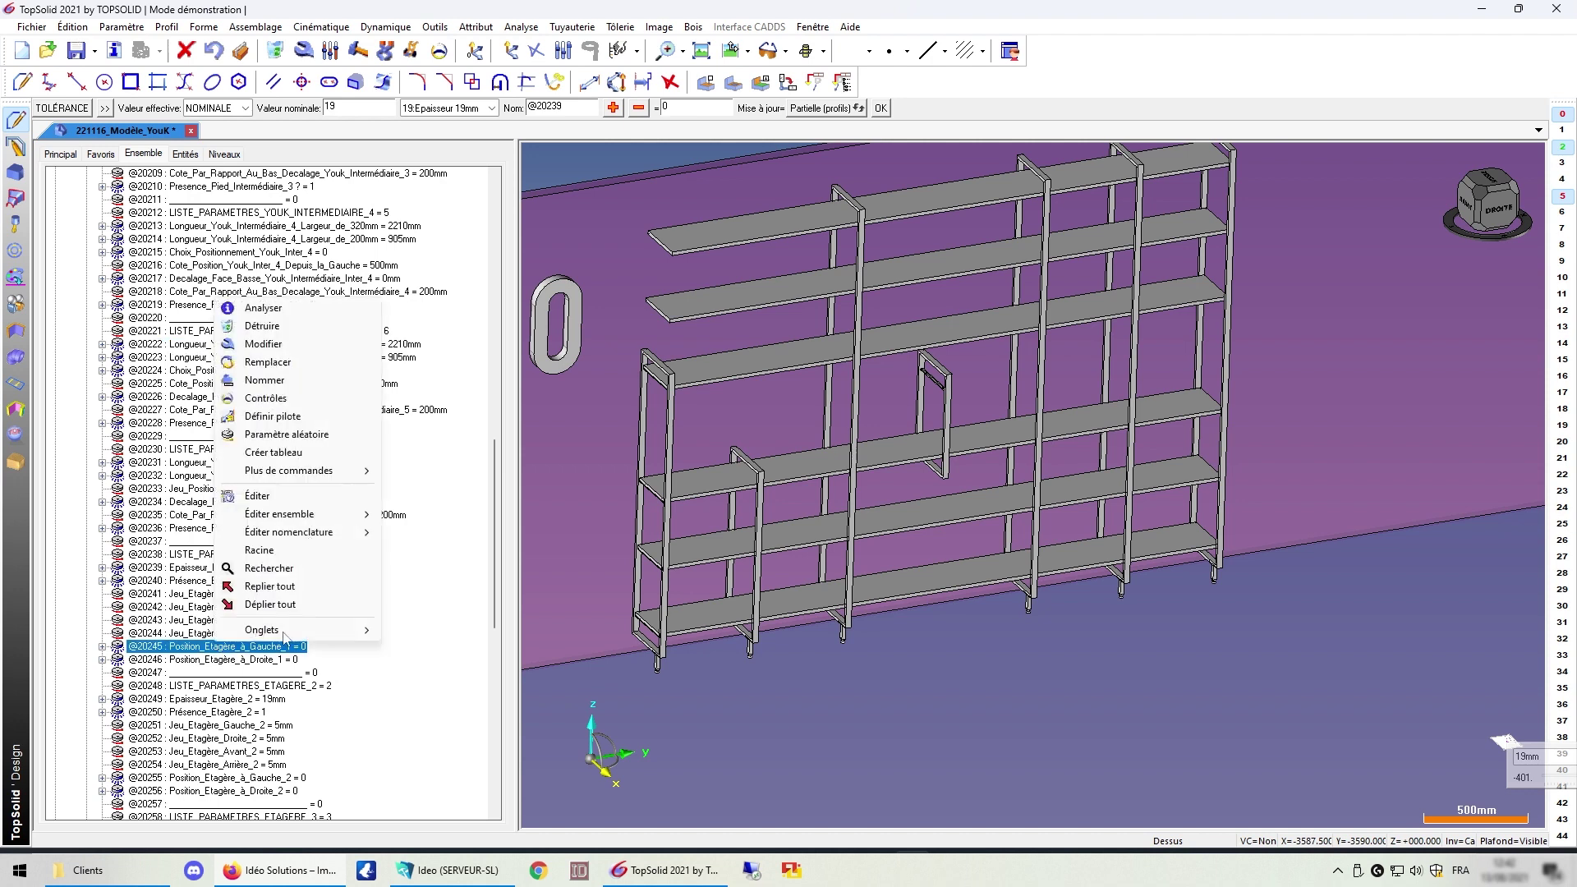
left_click(298, 352)
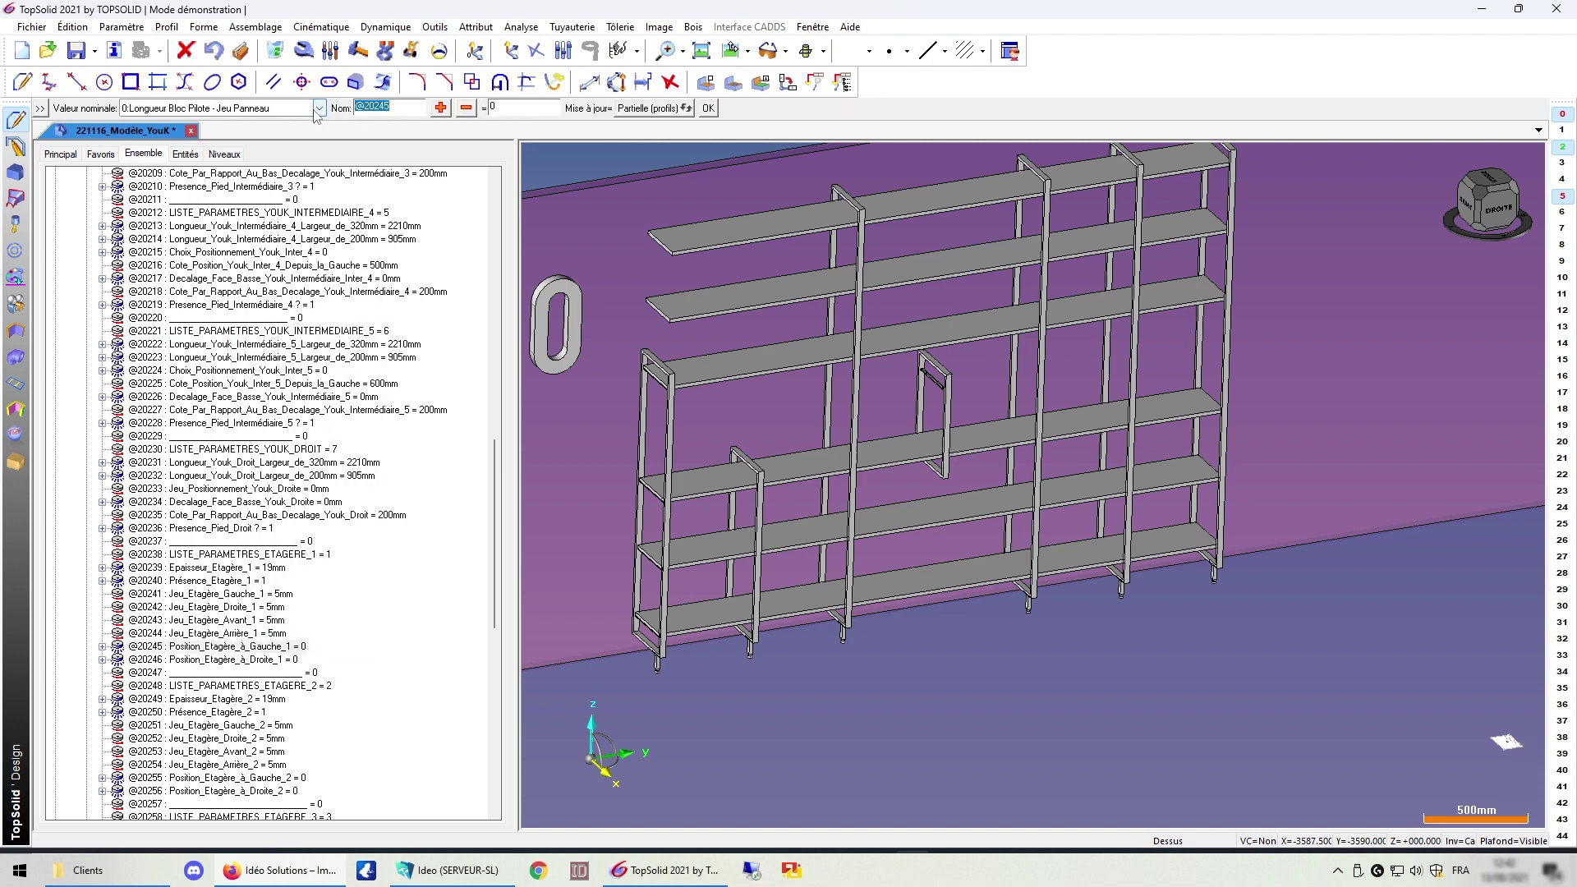
left_click(284, 110)
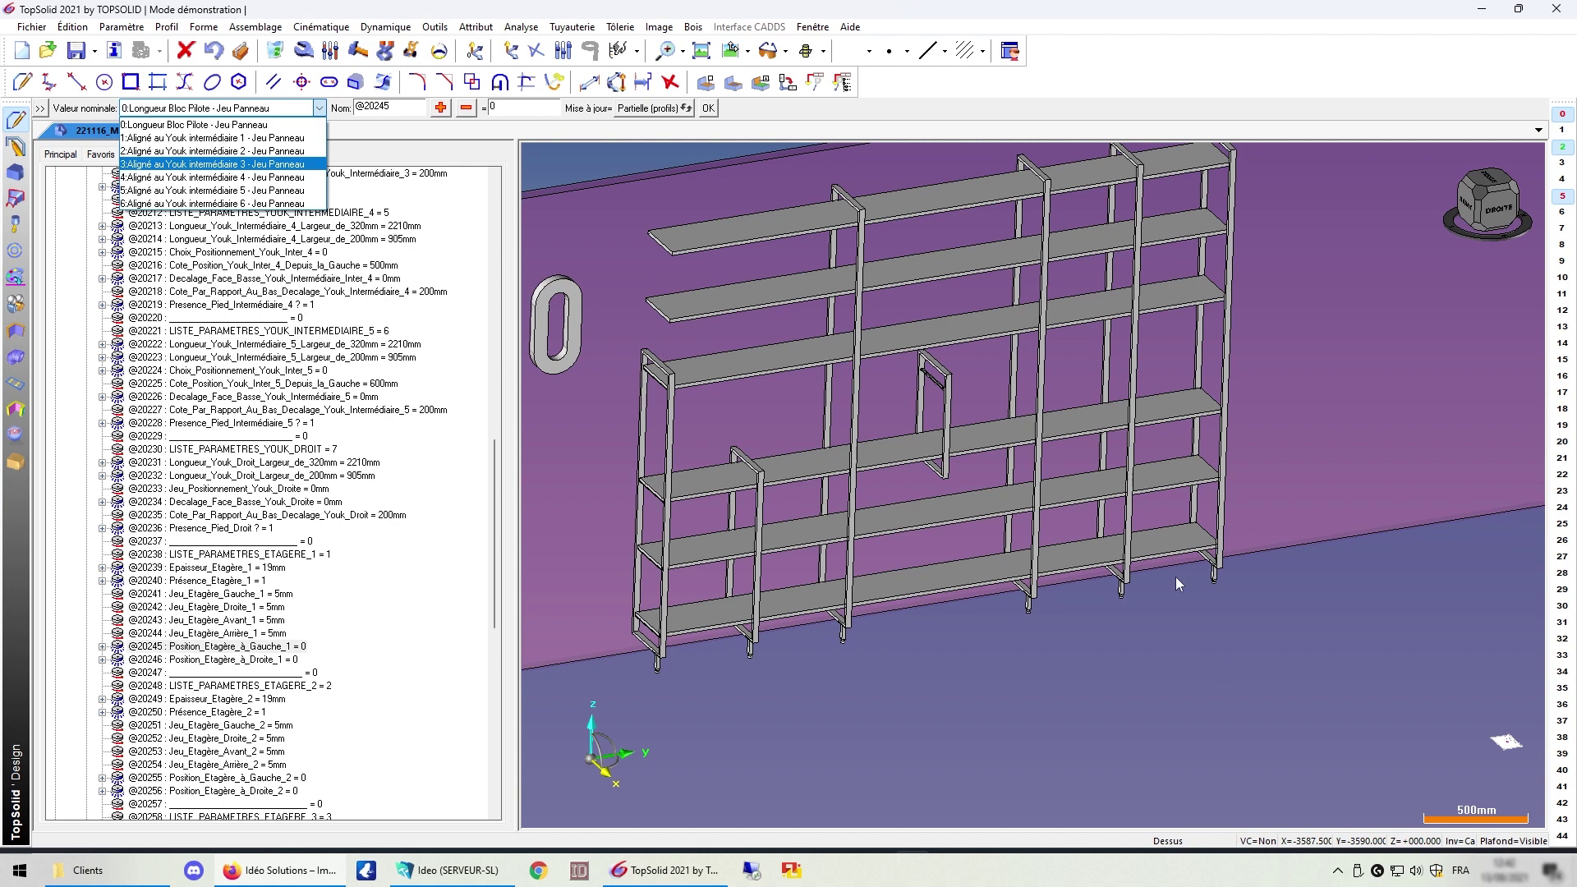
left_click(261, 146)
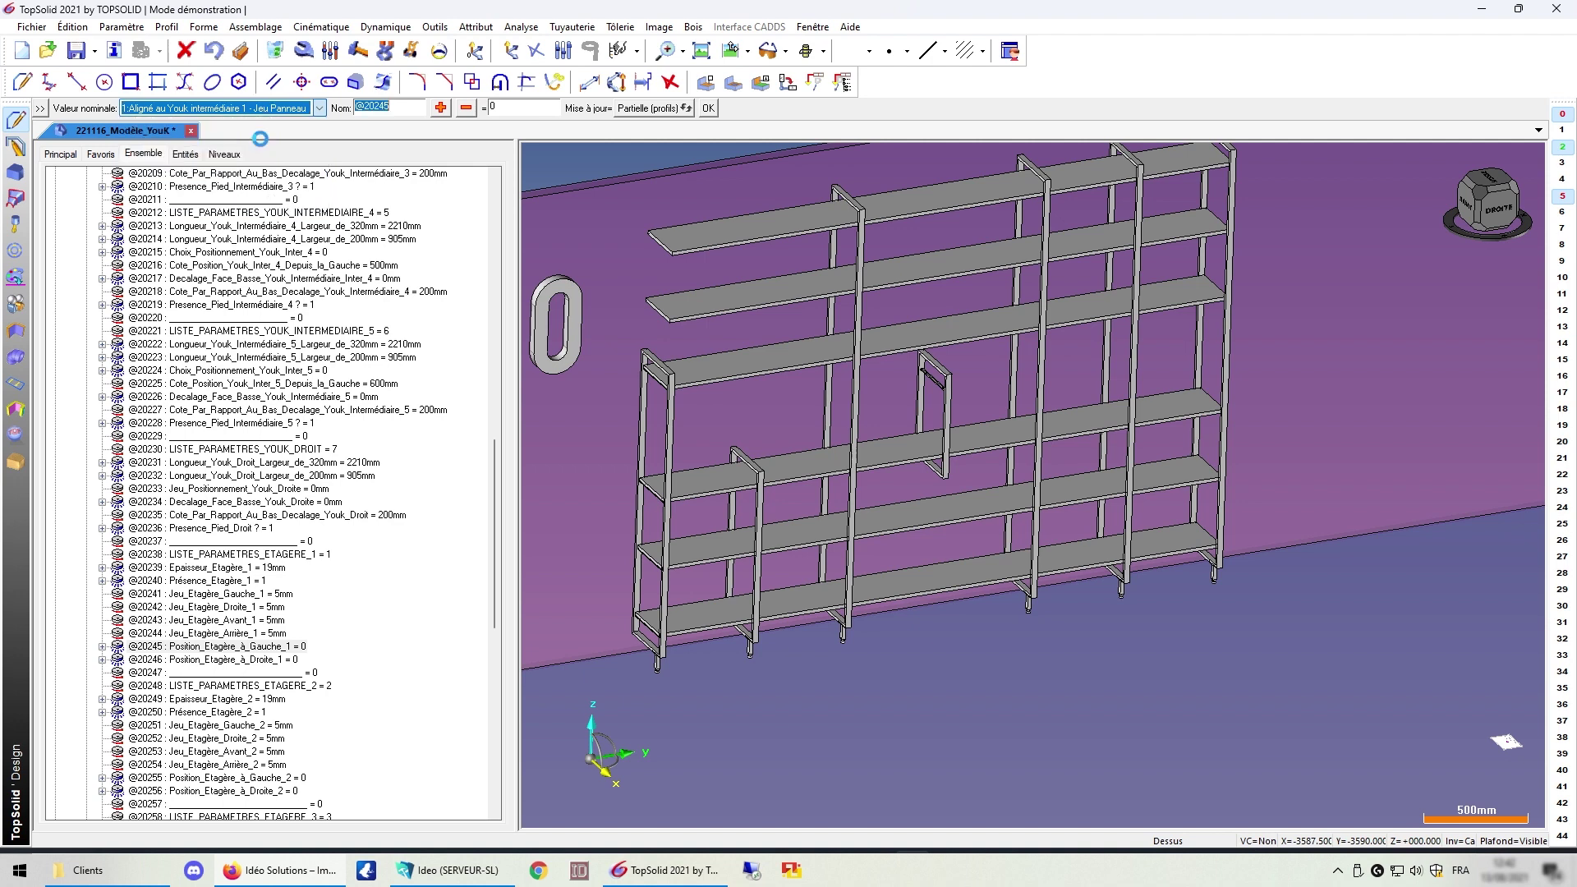
Step: Inspect the left end of shelf 1 at the first intermediate frame and set Jeu_Etagère_Gauche_1 to 0 mm
scroll(754, 618, "down", 3)
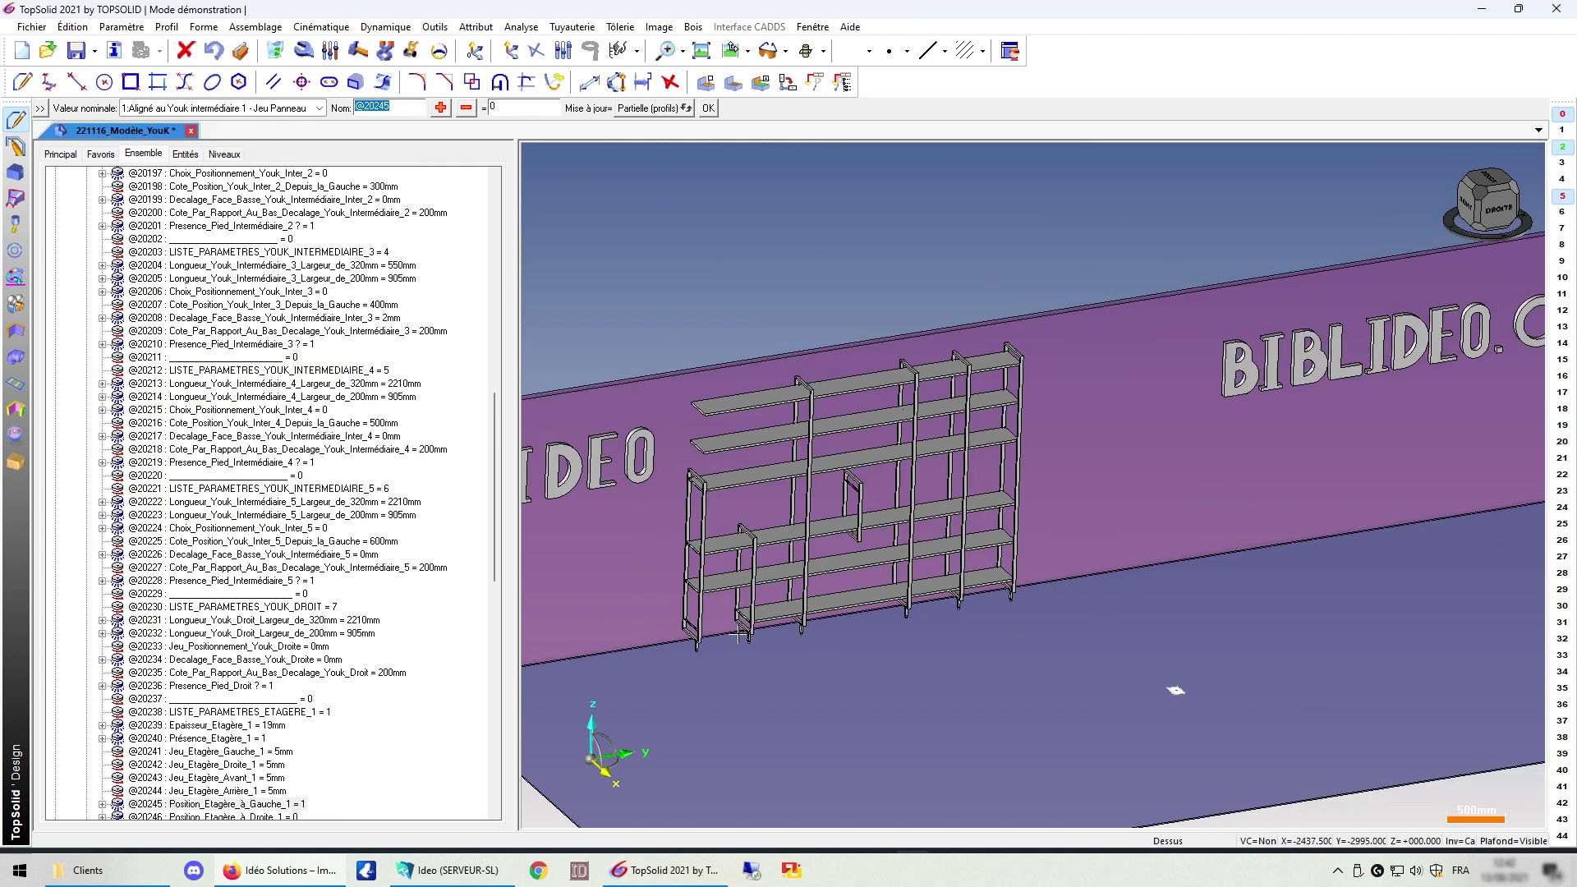
scroll(716, 566, "up", 10)
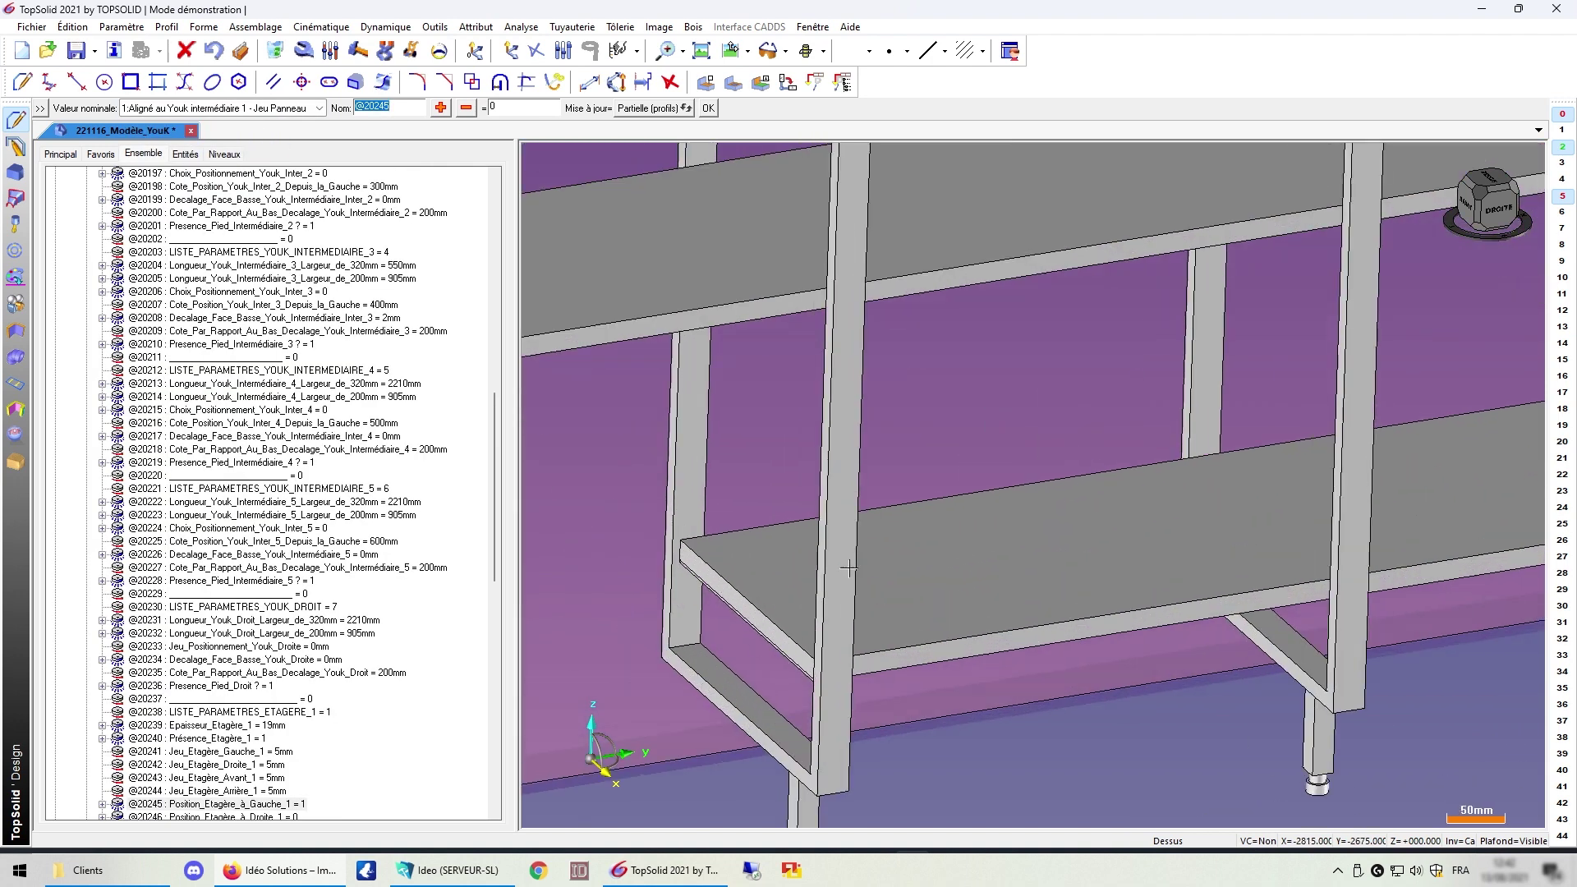
scroll(267, 559, "down", 8)
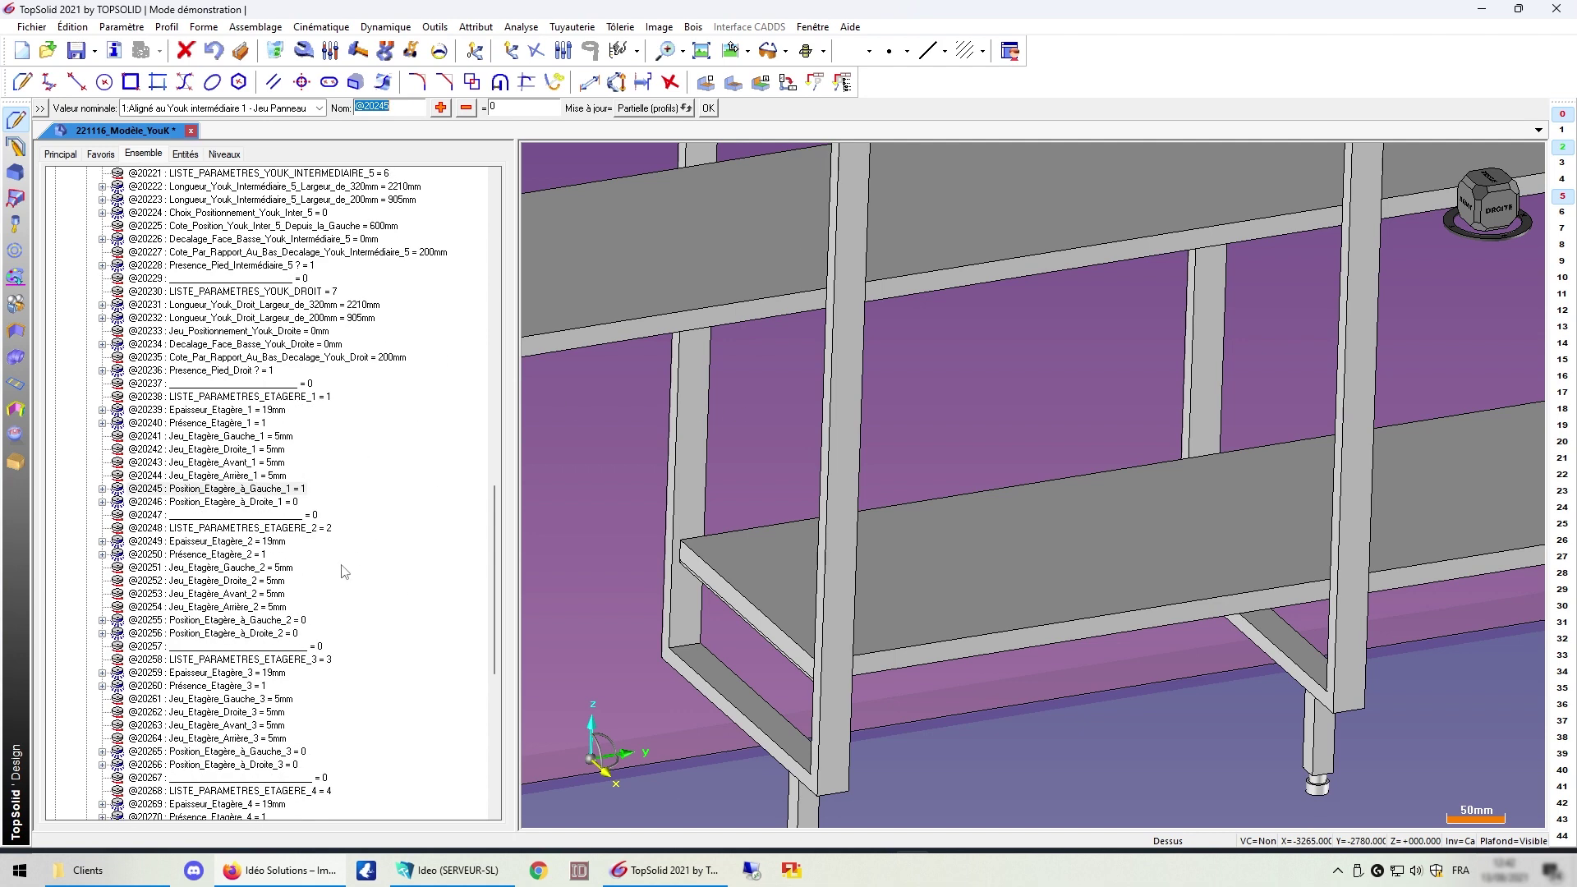
left_click(253, 438)
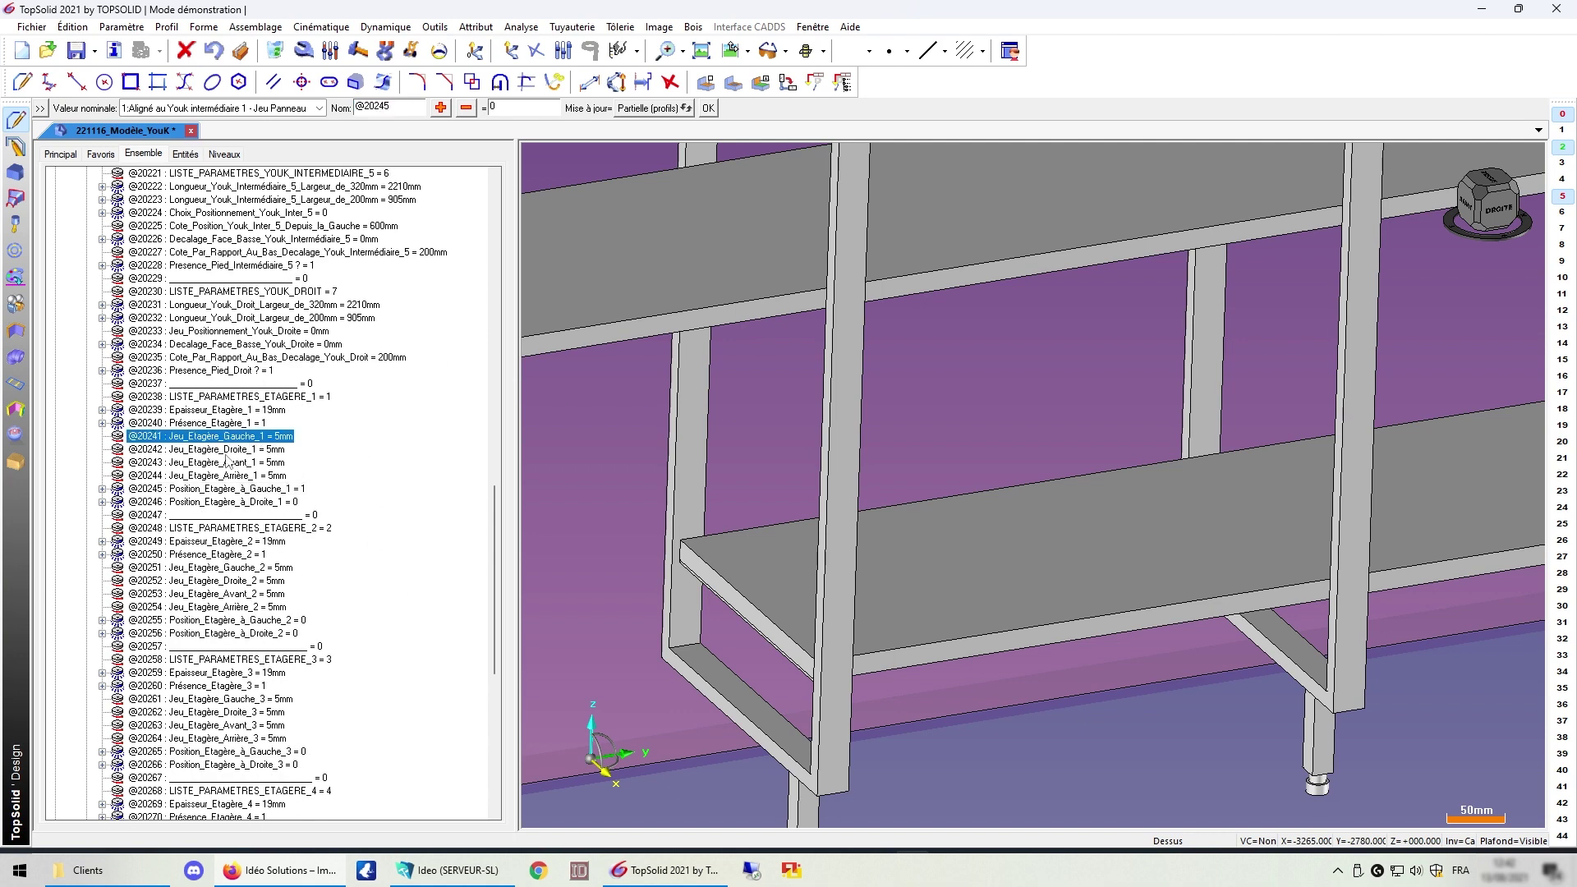
double_click(273, 439)
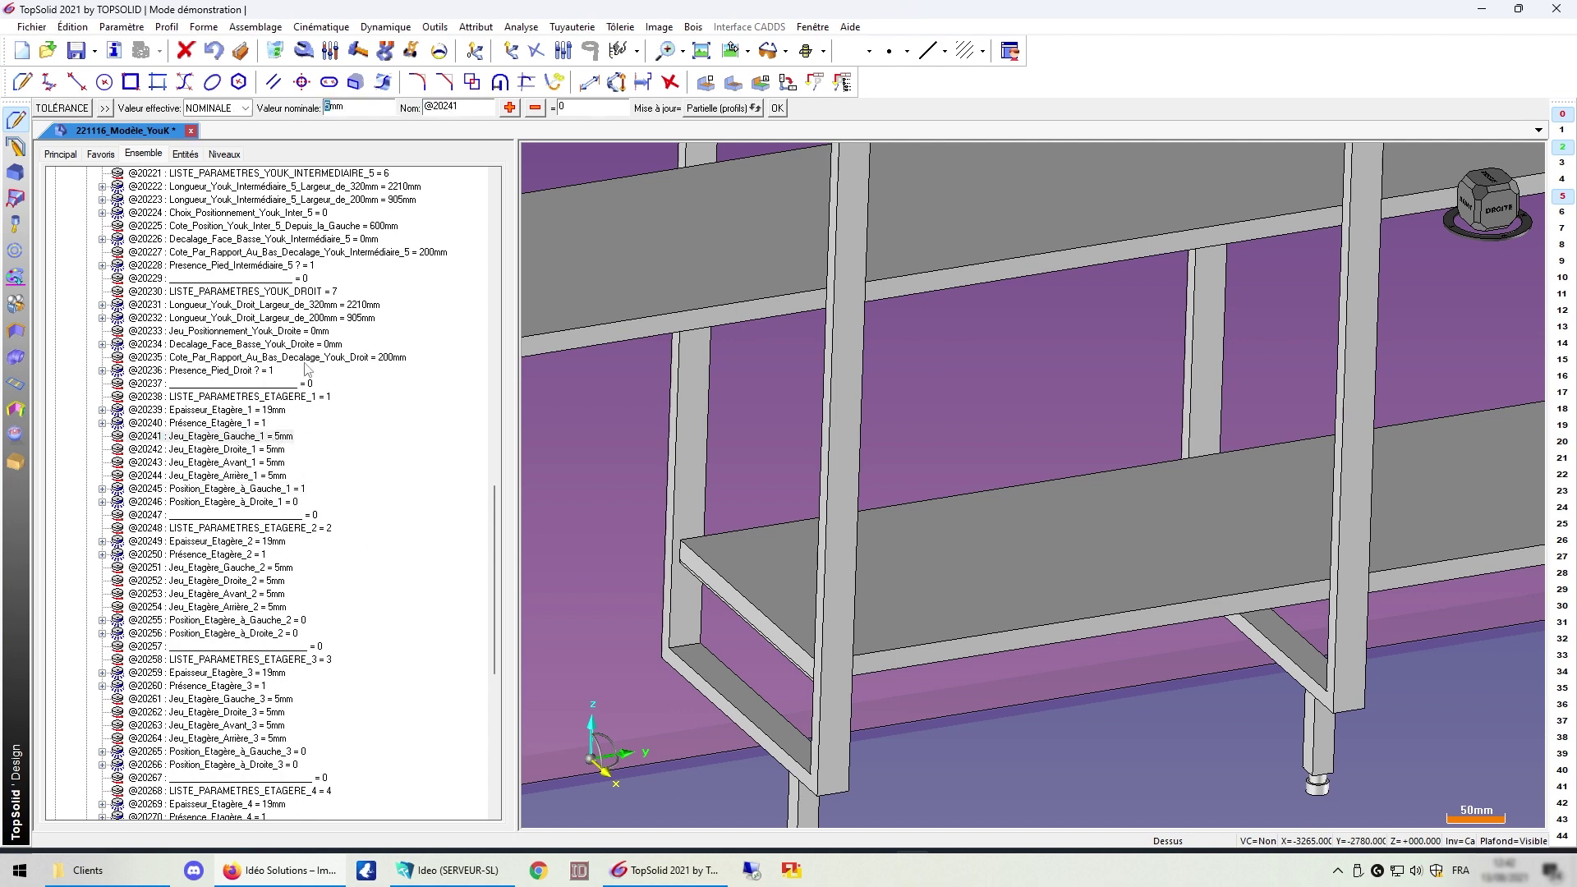
type("0")
key("Return")
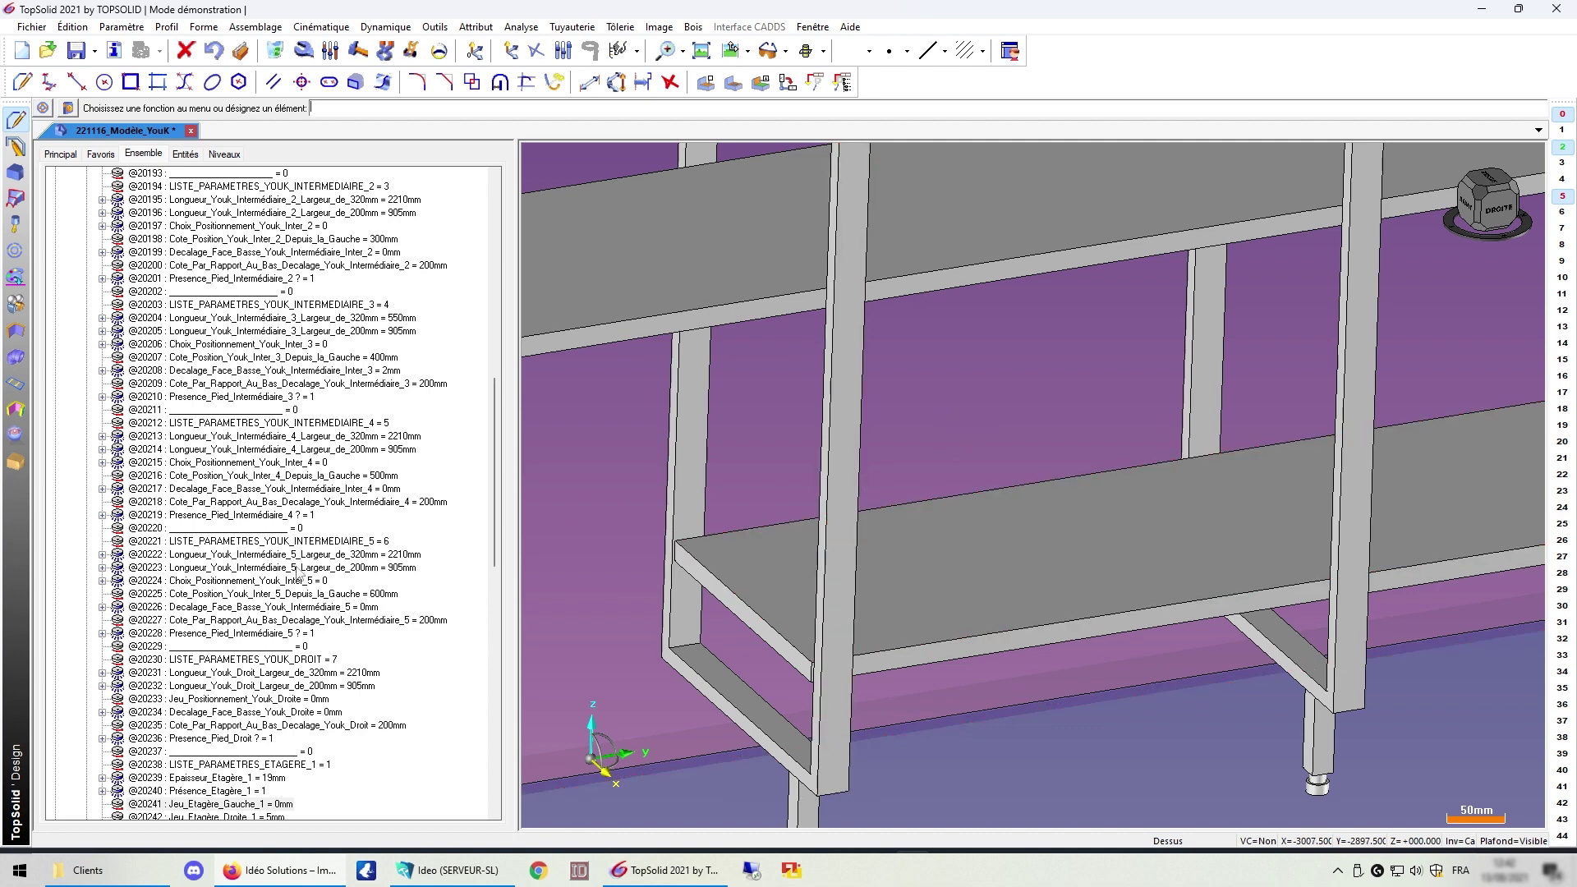
Step: Remove the second shelf by setting Présence_Etagère_2 to 0:Sans étagère 2
scroll(325, 535, "down", 12)
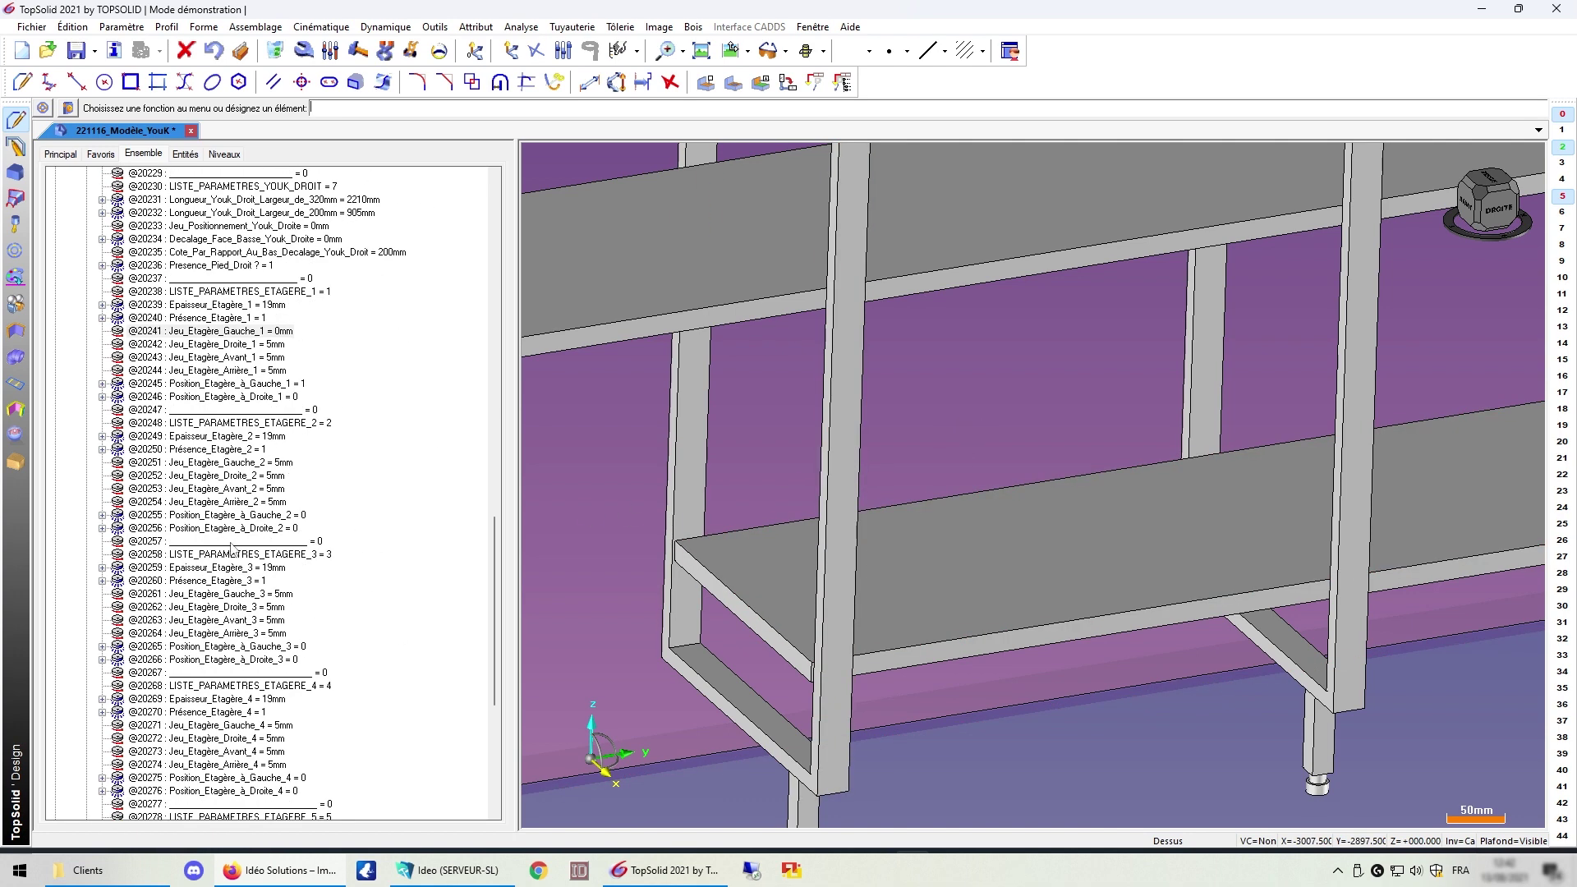
scroll(267, 502, "down", 2)
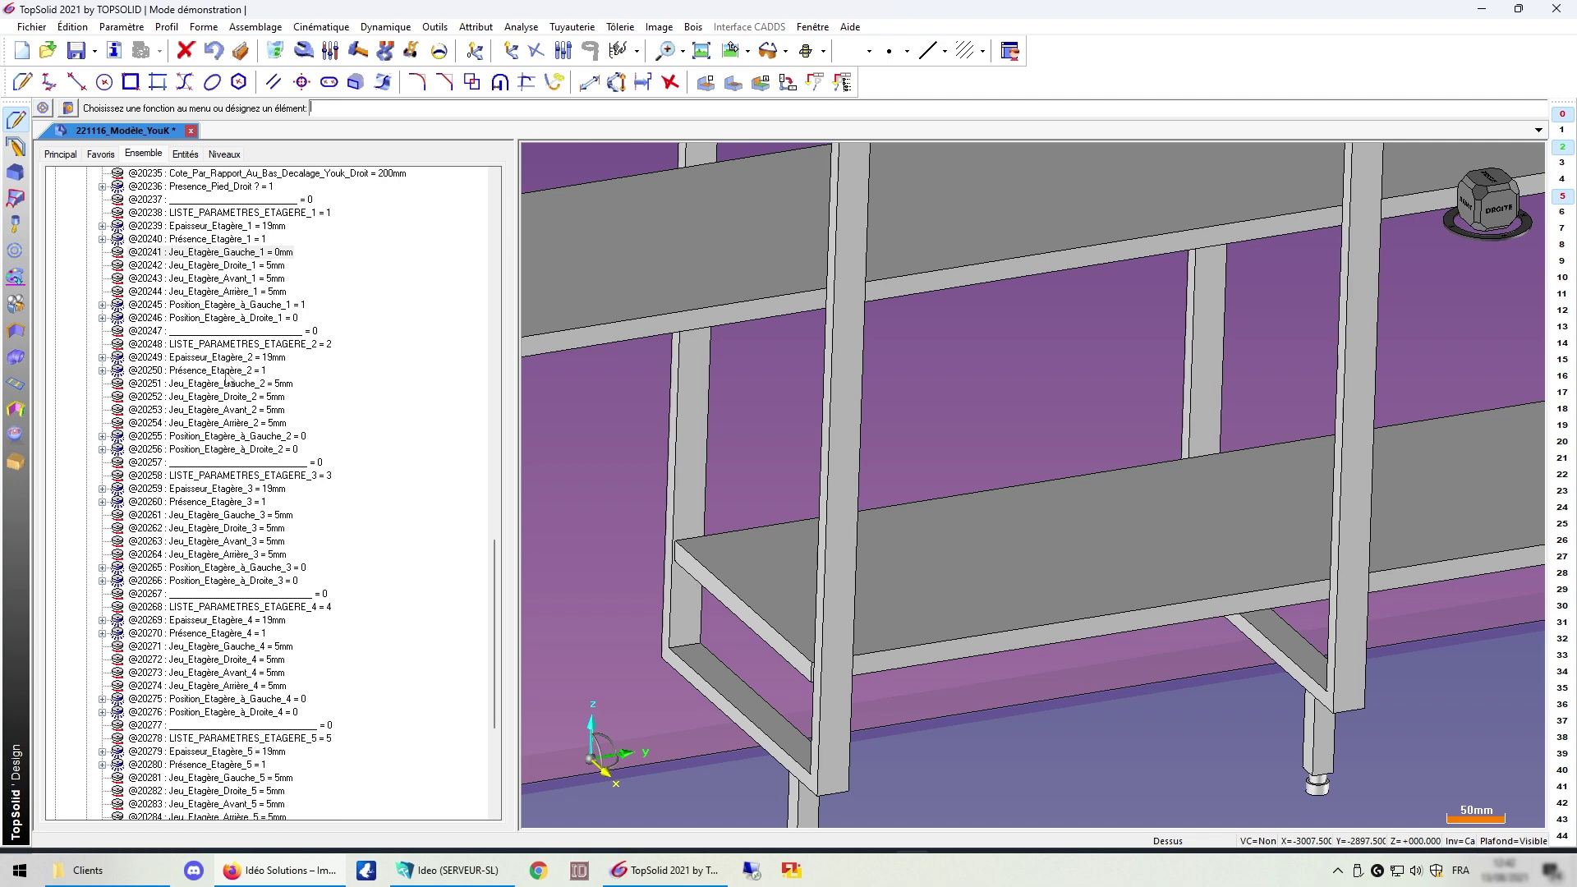
left_click(228, 370)
right_click(228, 370)
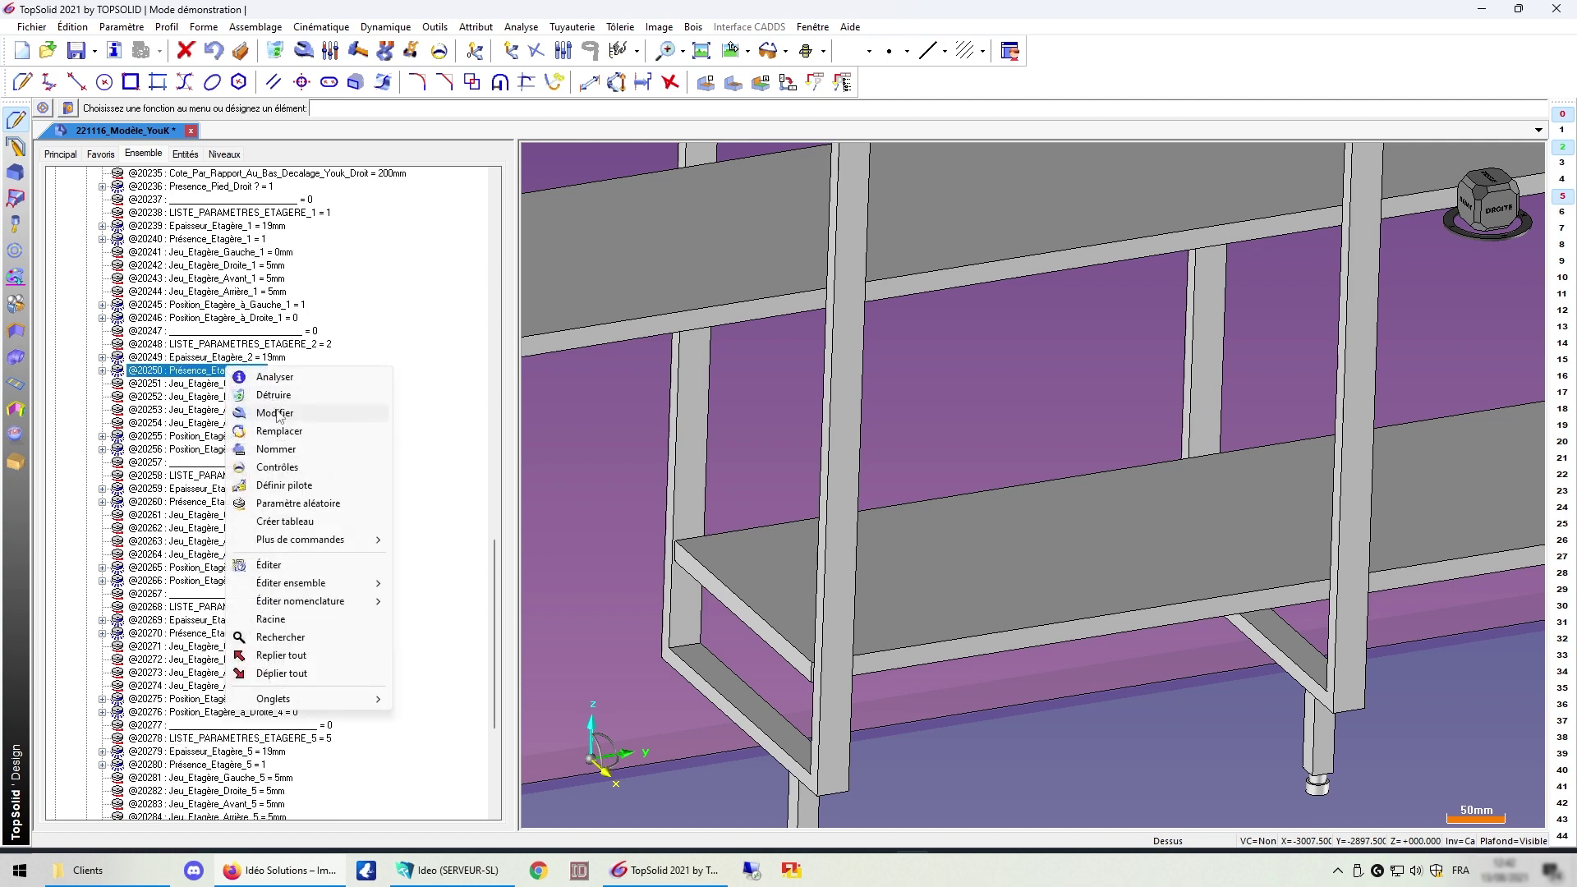
left_click(276, 414)
left_click(165, 107)
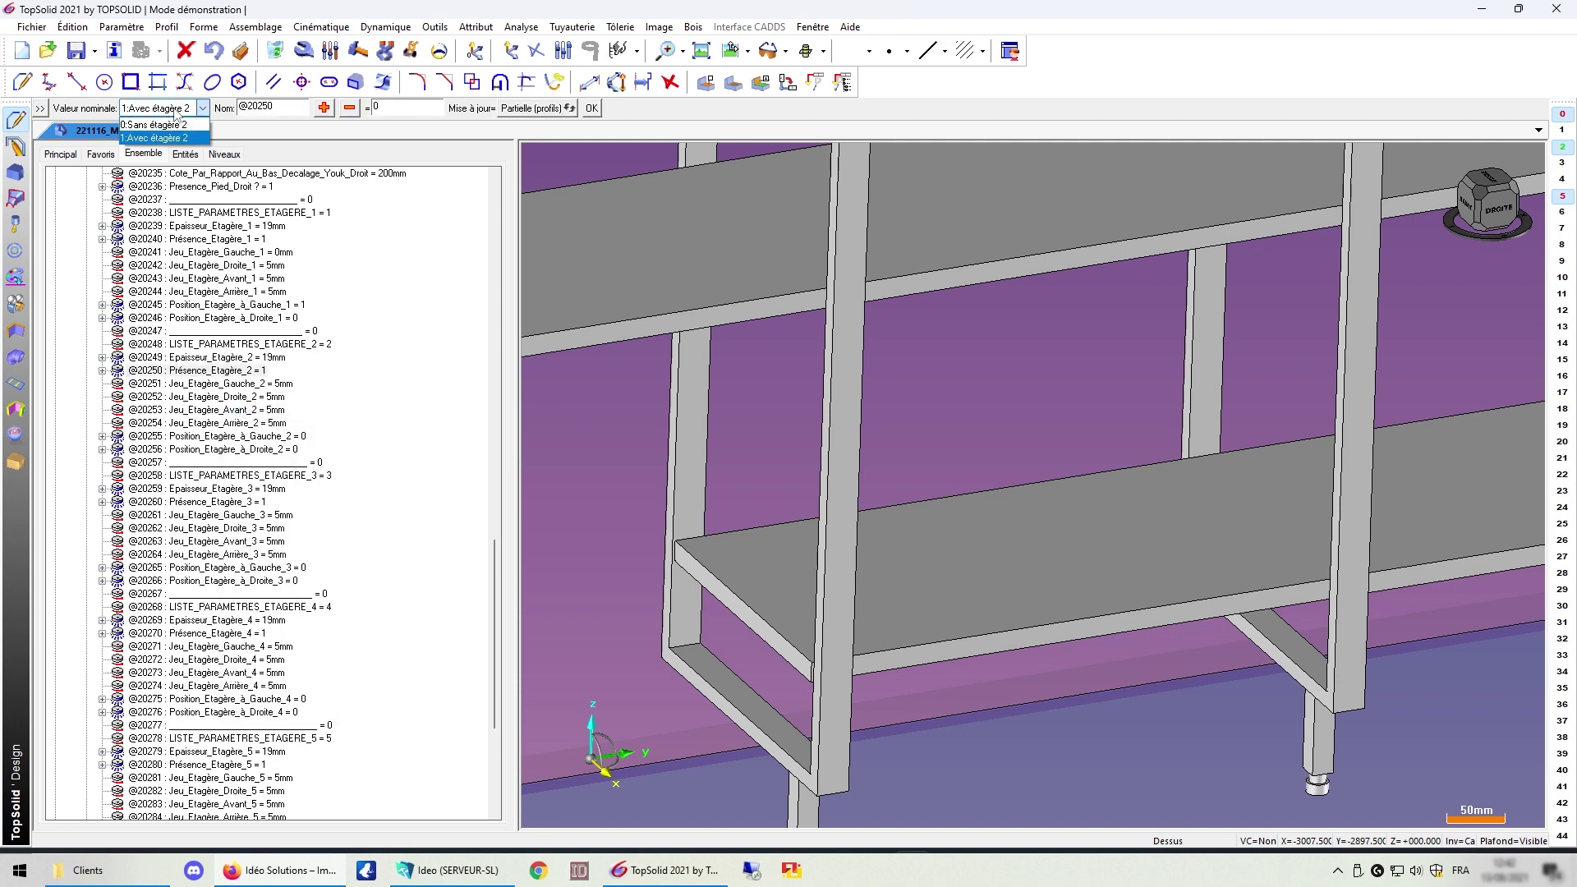
left_click(156, 124)
scroll(831, 538, "down", 5)
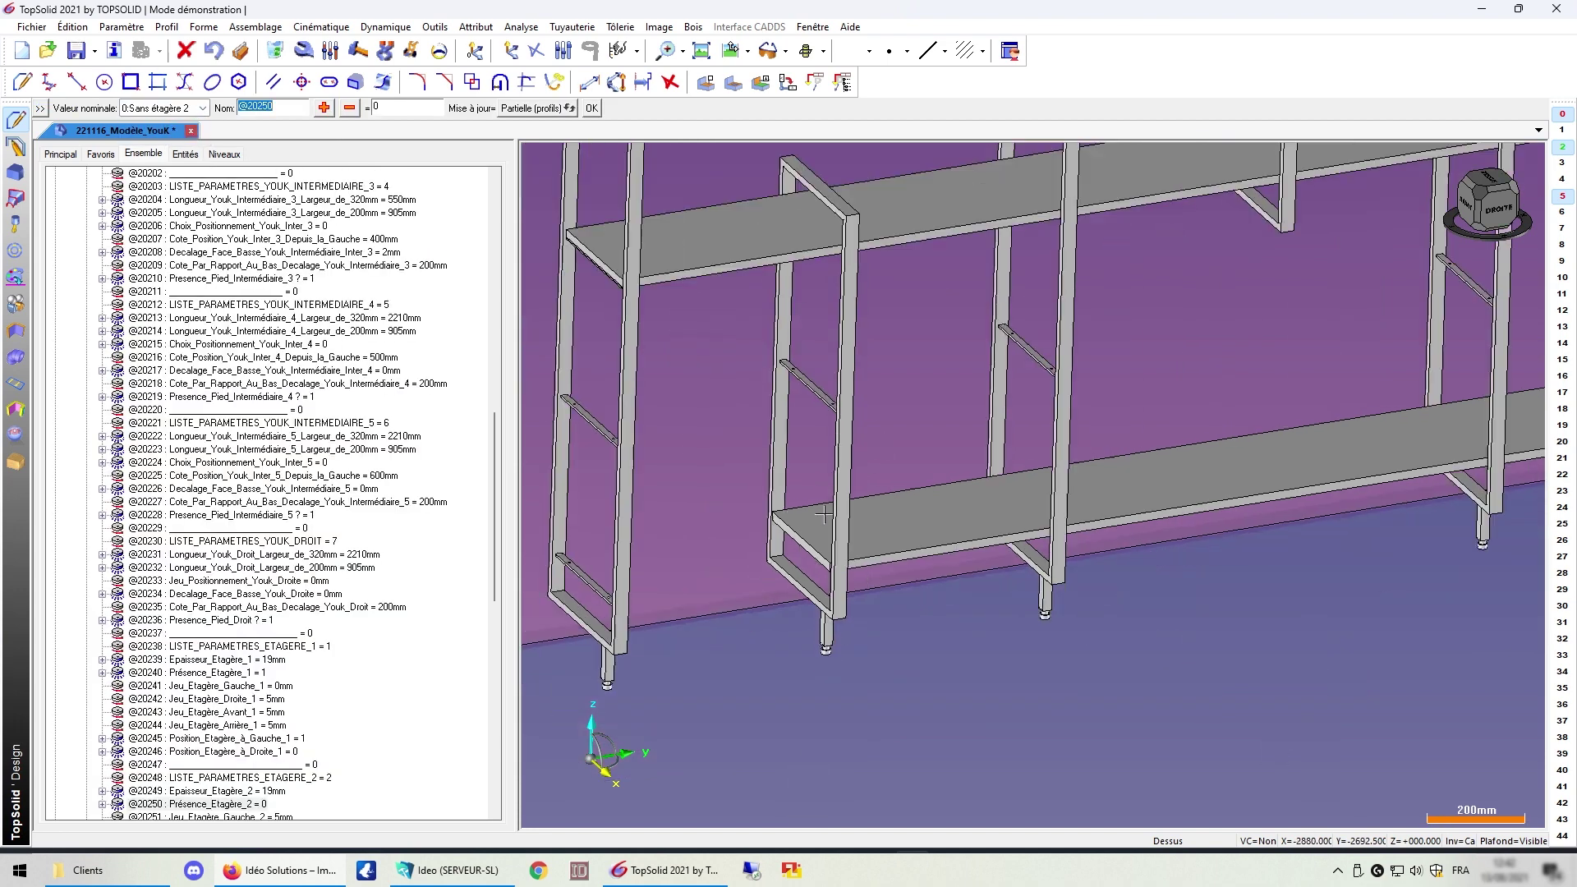
scroll(831, 538, "down", 6)
scroll(1041, 428, "up", 5)
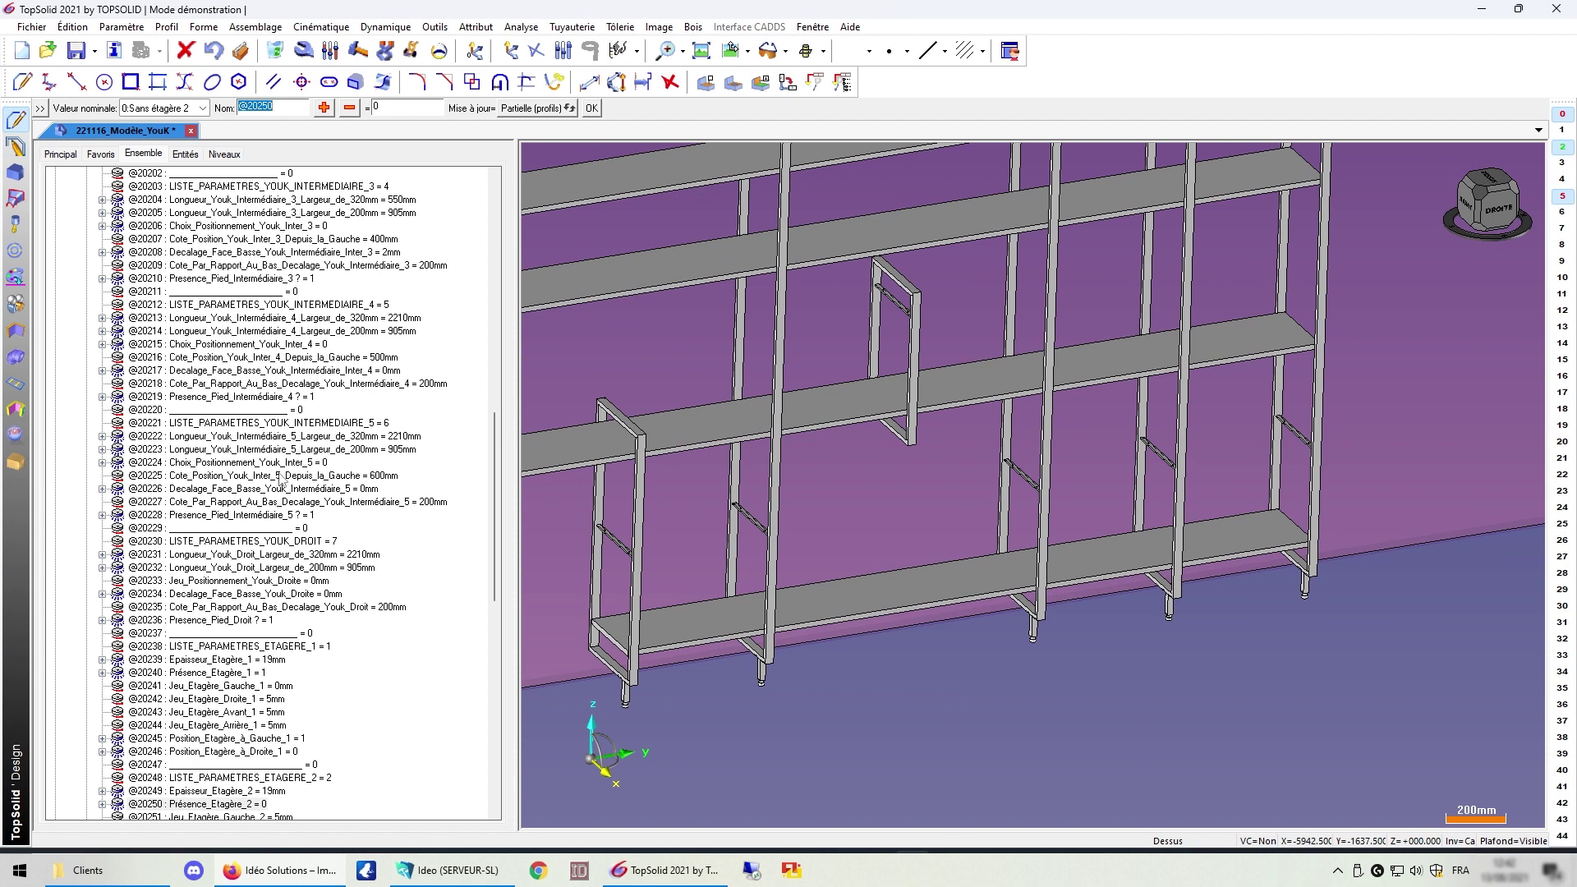
Step: Set shelf 4's Epaisseur_Etagère_4 parameter to 38:Epaisseur 38mm
scroll(263, 547, "down", 11)
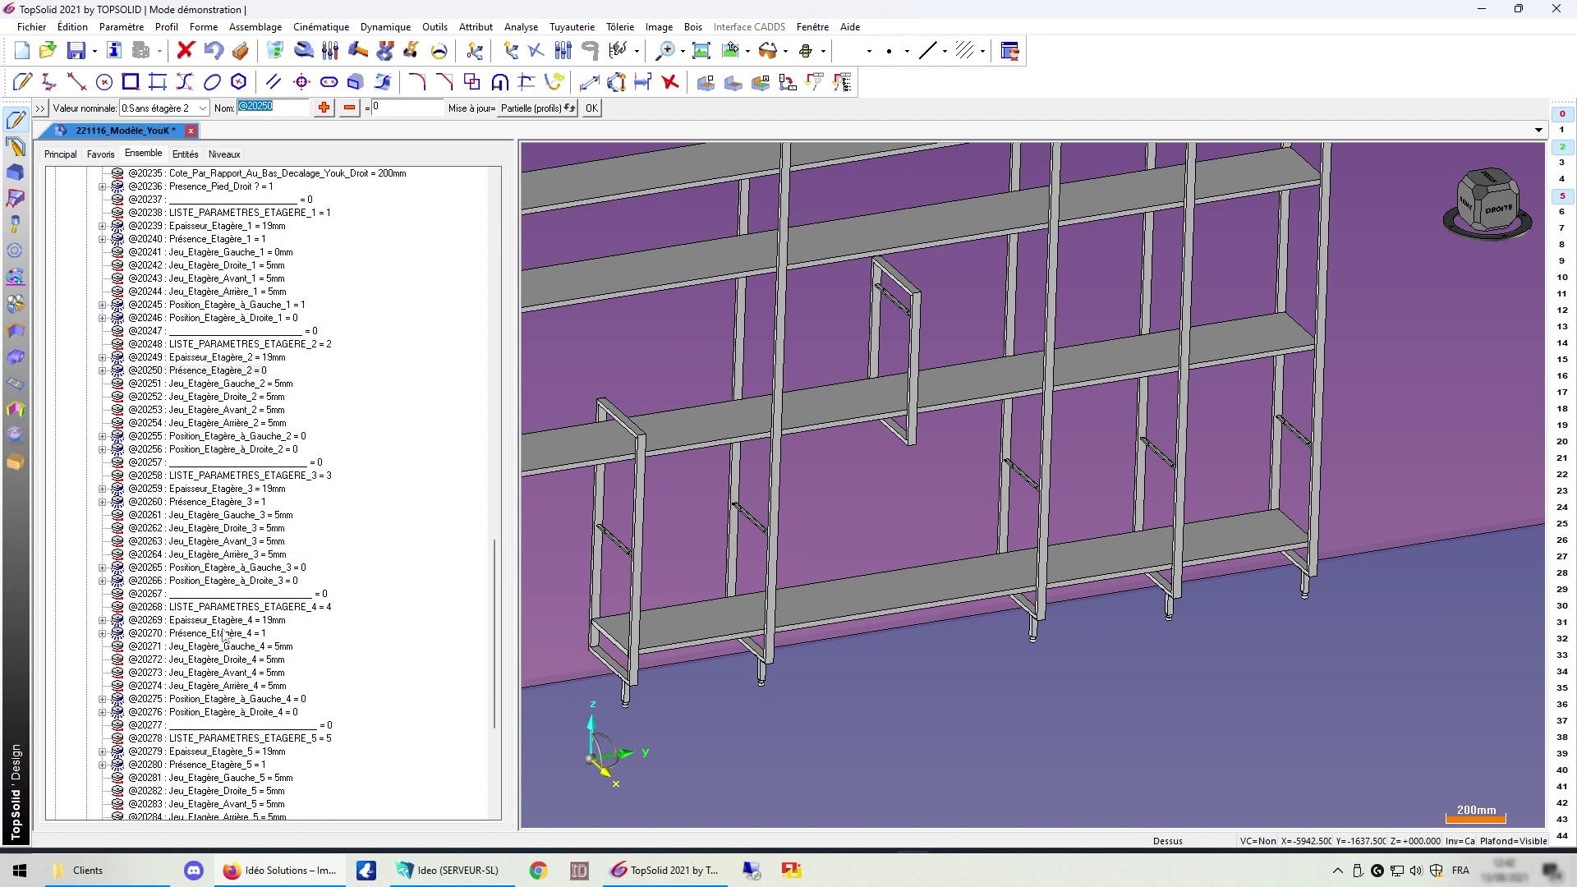
left_click(242, 622)
right_click(242, 622)
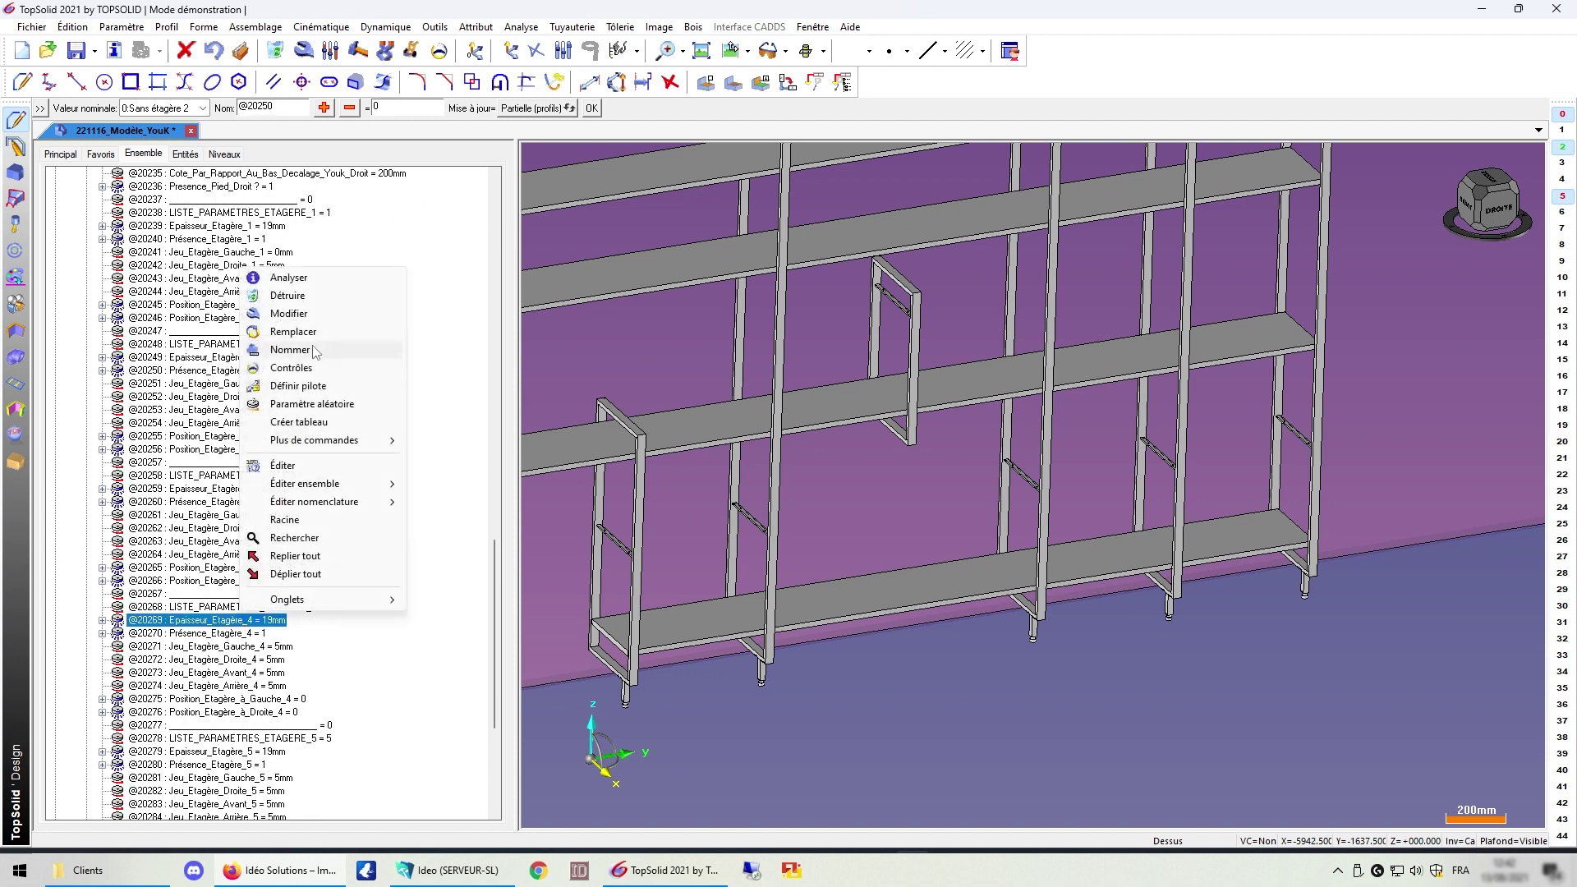
left_click(373, 306)
left_click(435, 115)
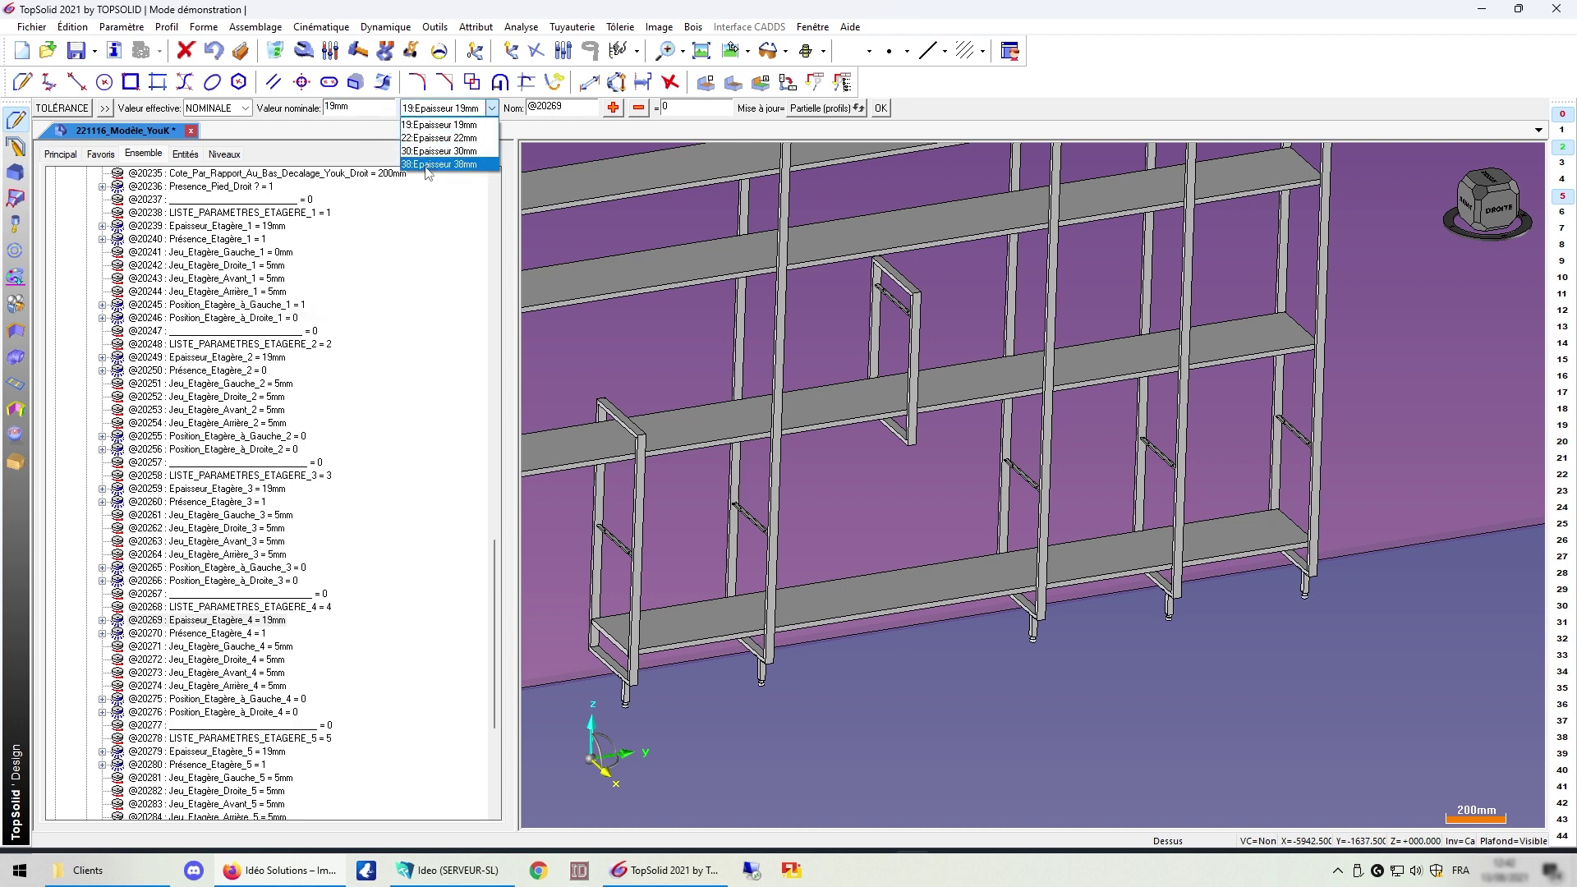
left_click(443, 152)
Step: Set shelf 4's Position_Etagère_à_Droite_4 parameter to 5:Aligné au Youk intermédiaire 5 - Jeu Panneau
scroll(1118, 433, "down", 3)
scroll(203, 443, "down", 6)
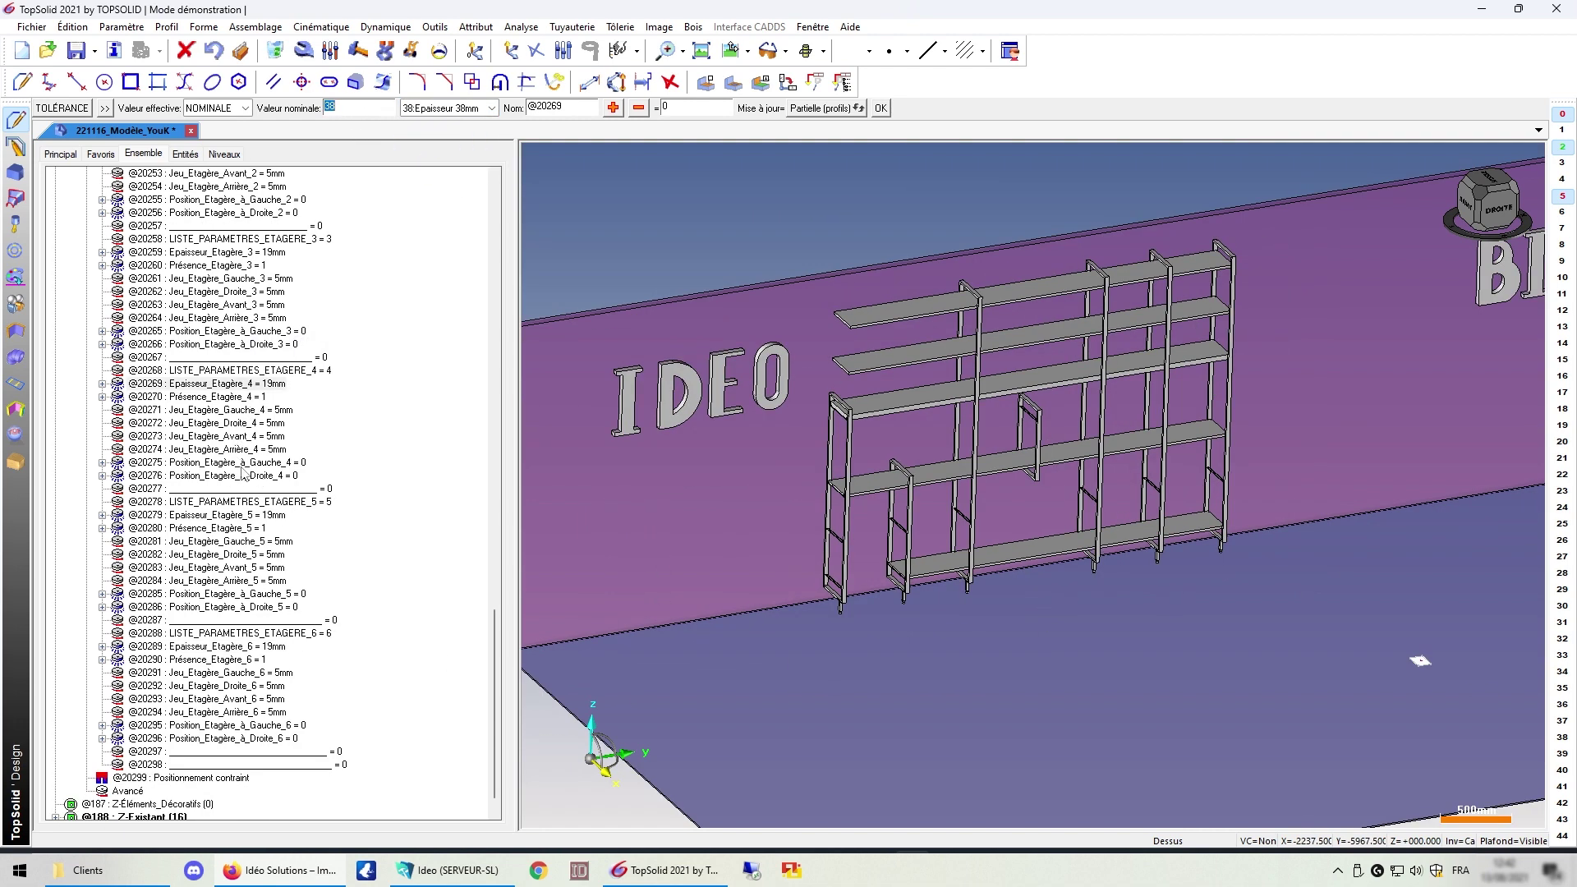
right_click(240, 475)
left_click(213, 621)
scroll(219, 630, "down", 7)
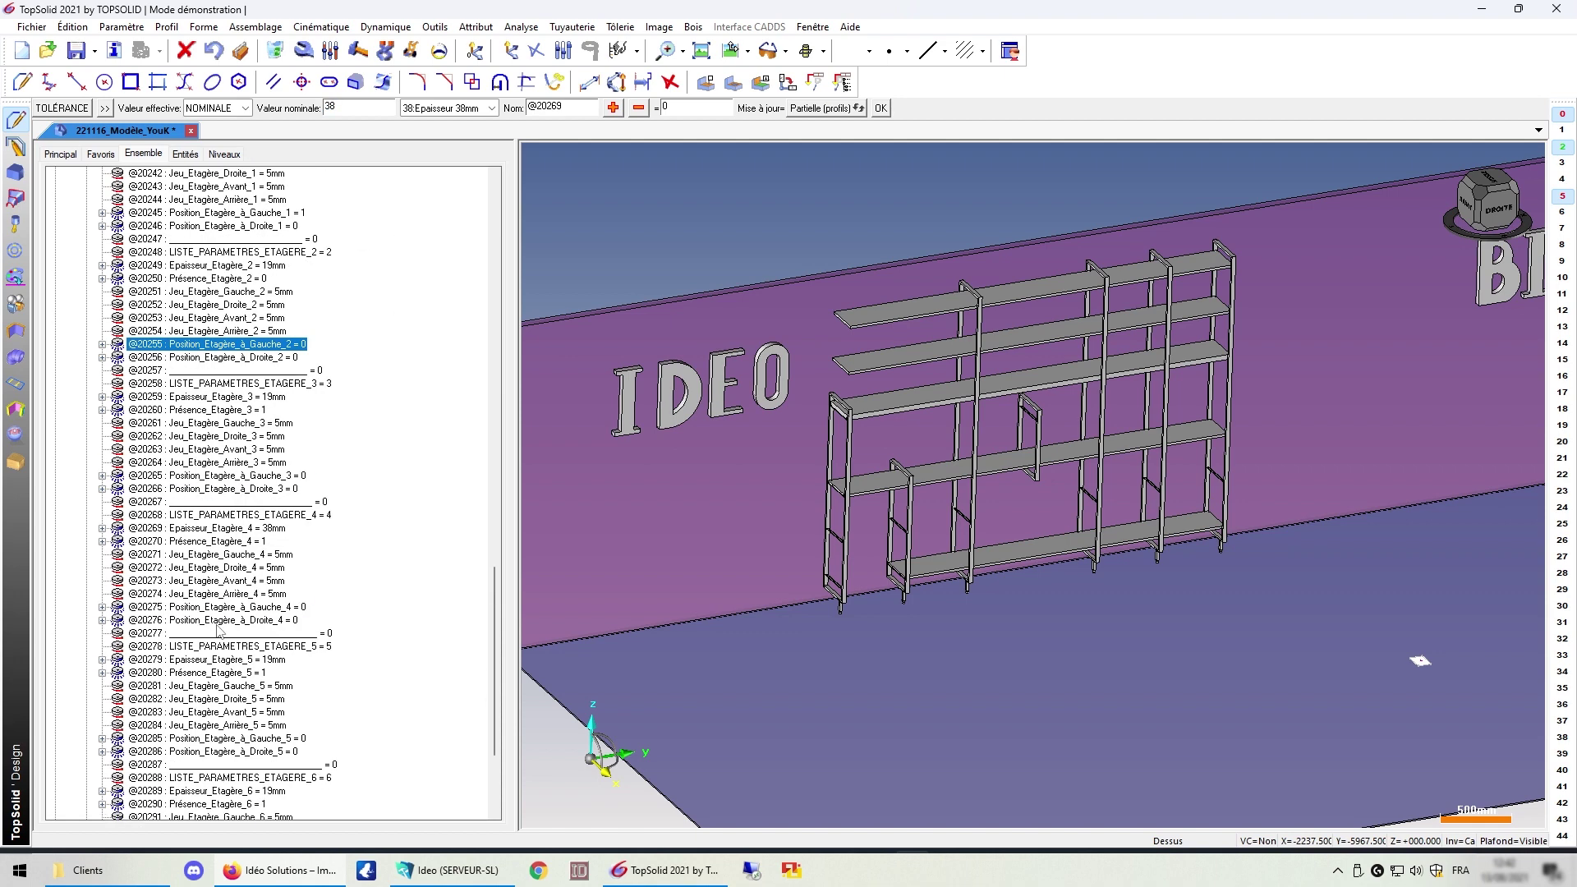
right_click(253, 621)
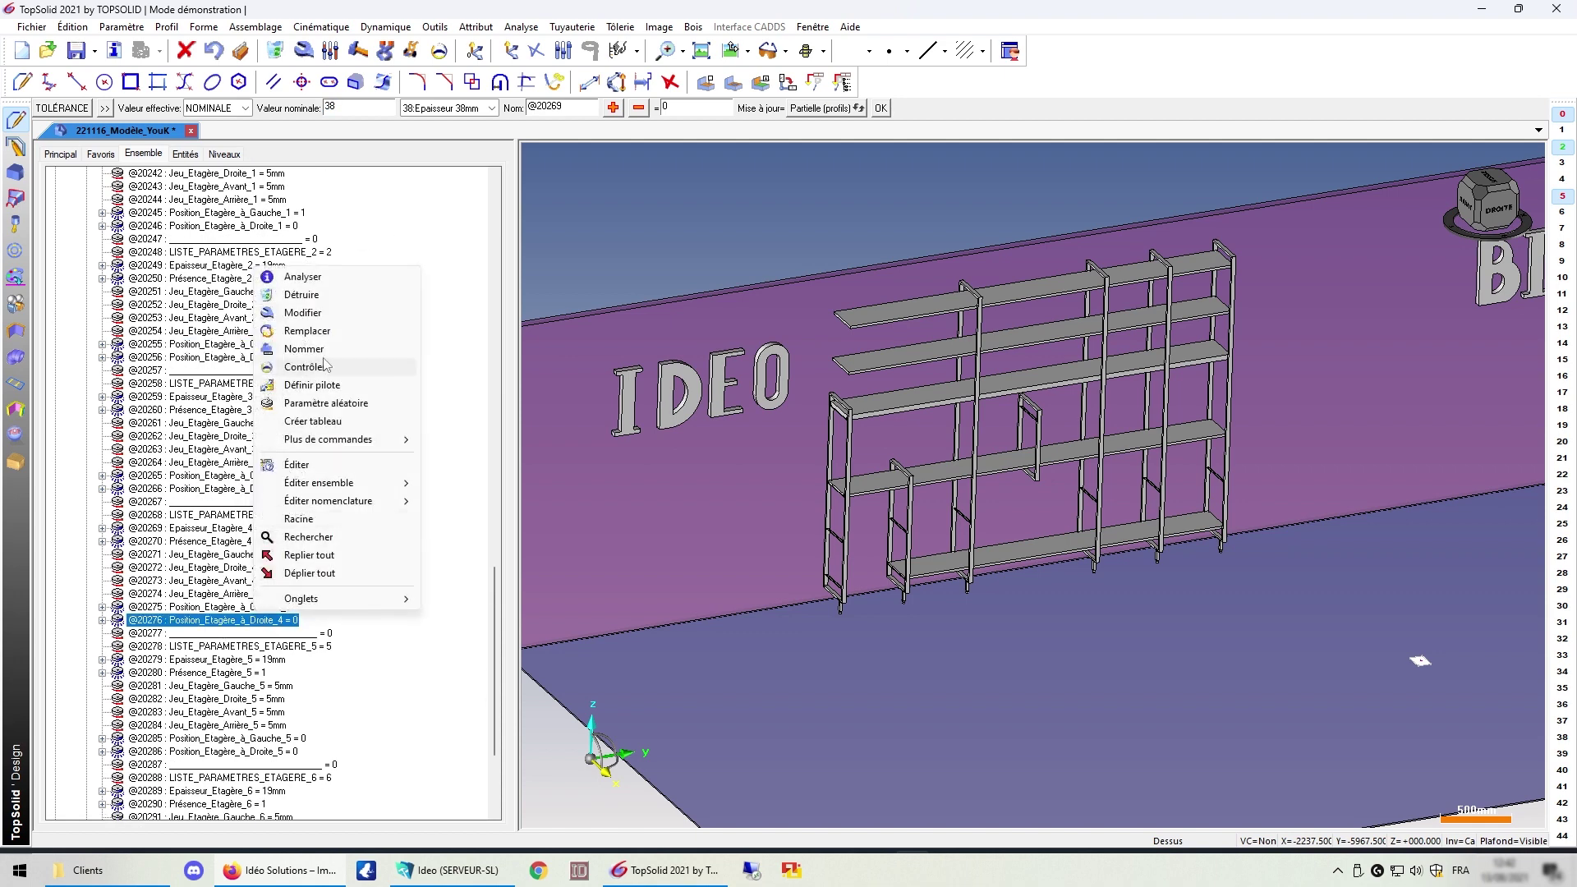
left_click(353, 313)
left_click(399, 110)
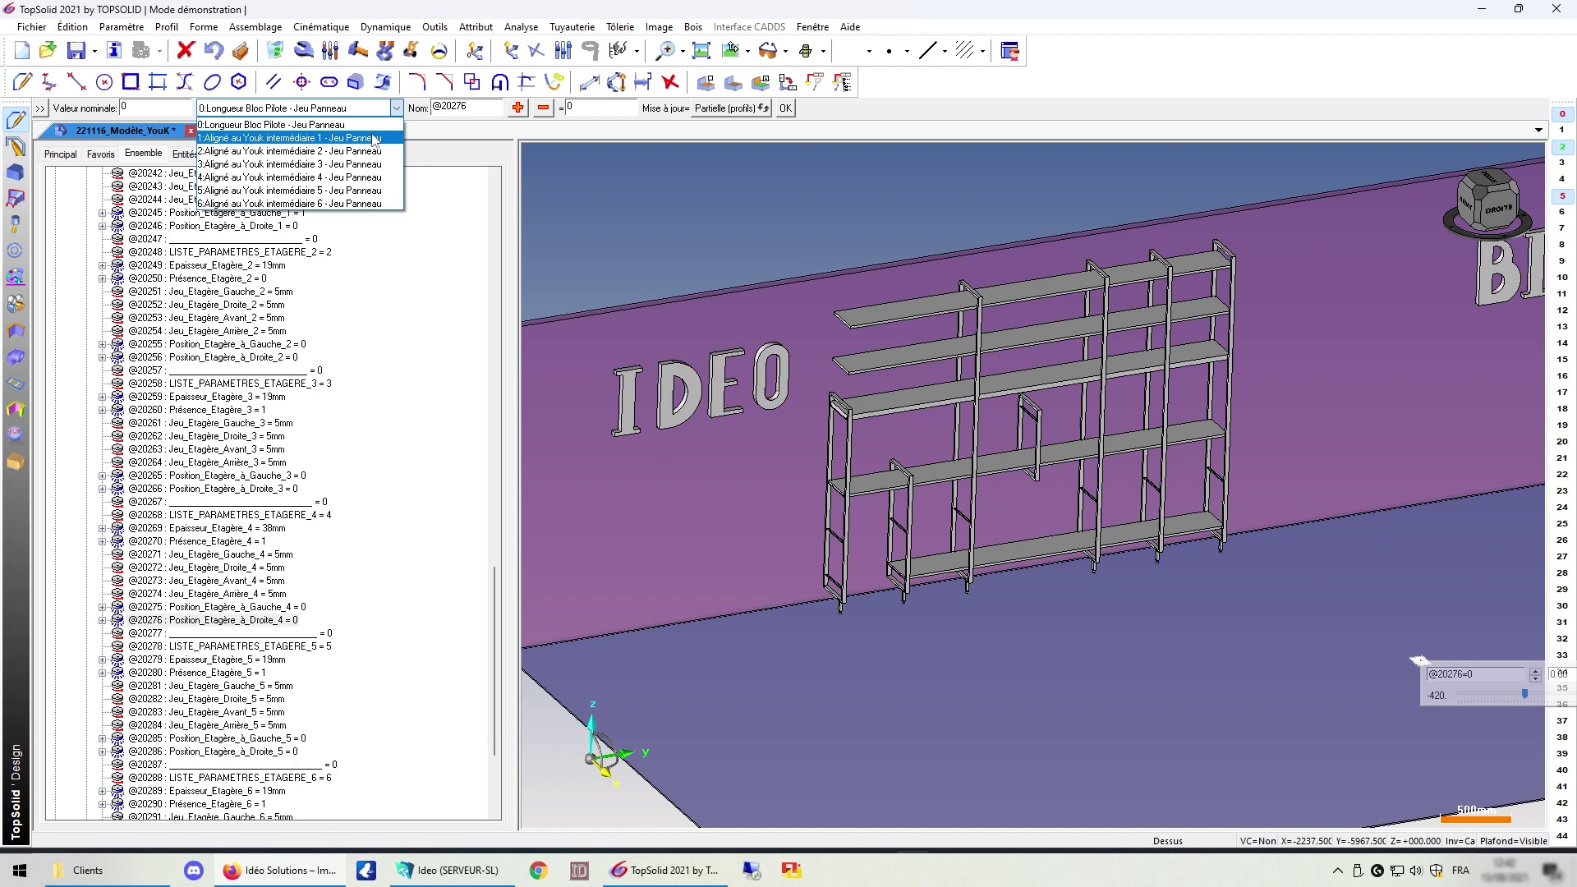
left_click(356, 191)
scroll(1230, 350, "up", 2)
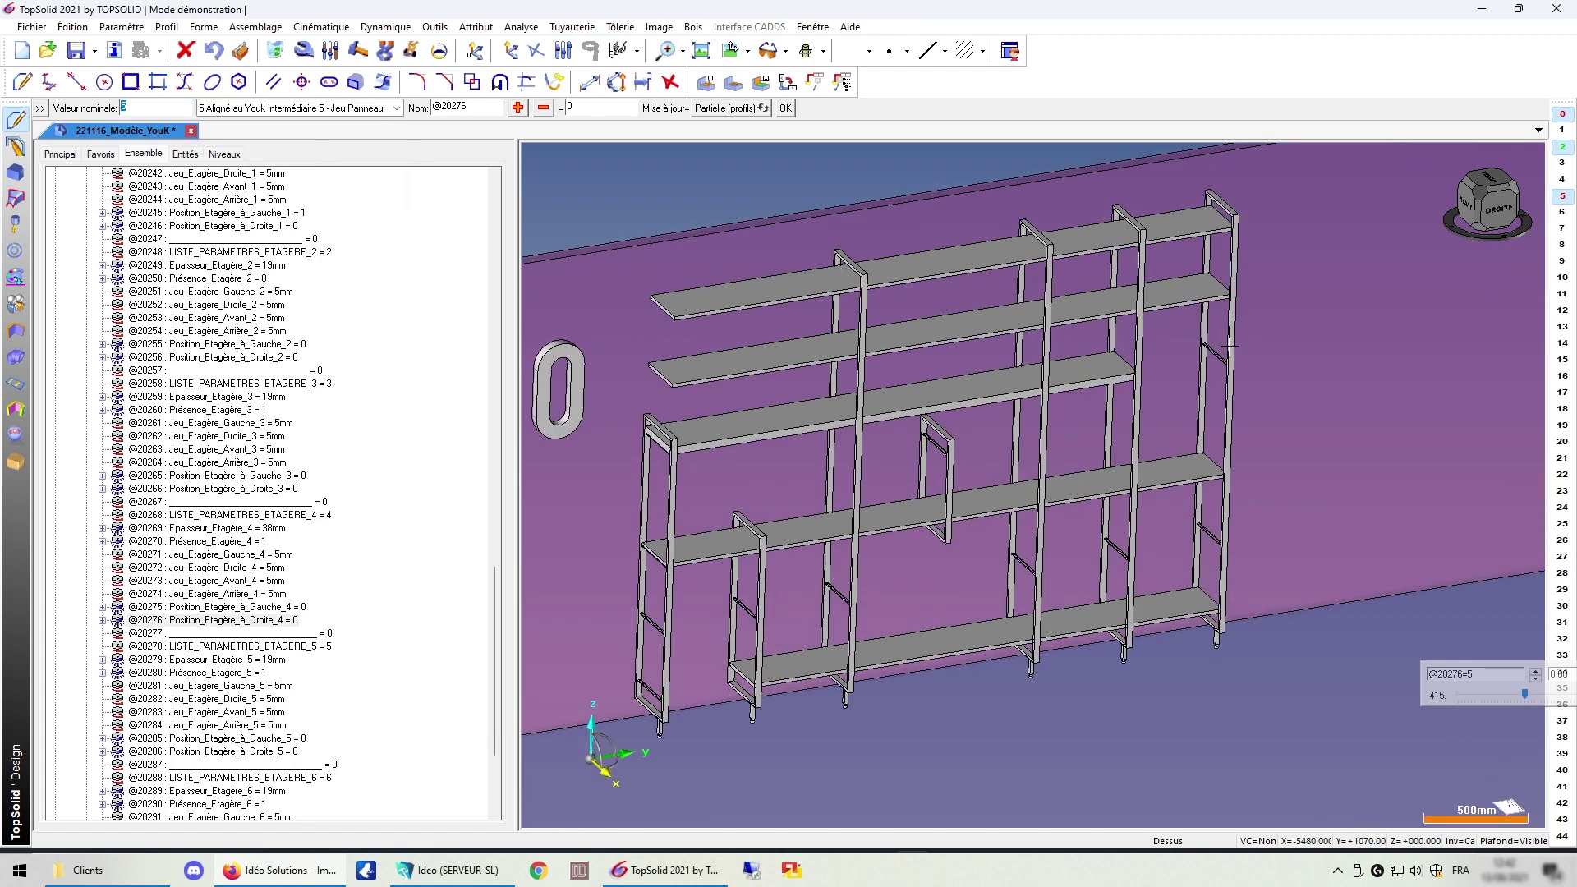
Step: Try fewer frames in the shelving unit by setting Nombre_de_Youk to 4 and to 2
scroll(277, 484, "up", 20)
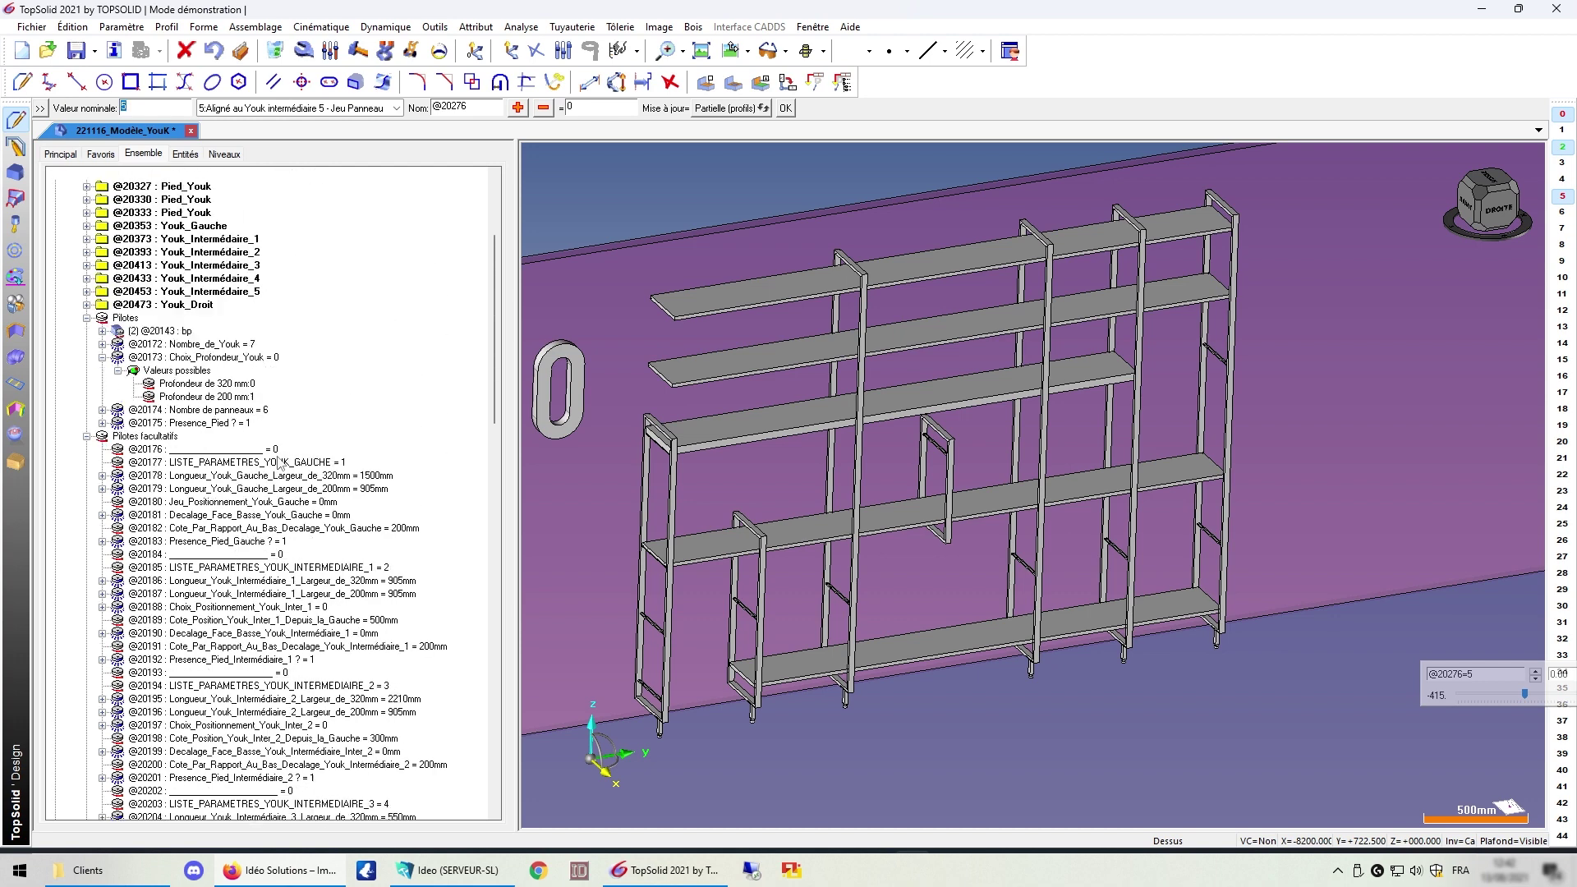
scroll(278, 462, "up", 5)
scroll(239, 476, "down", 20)
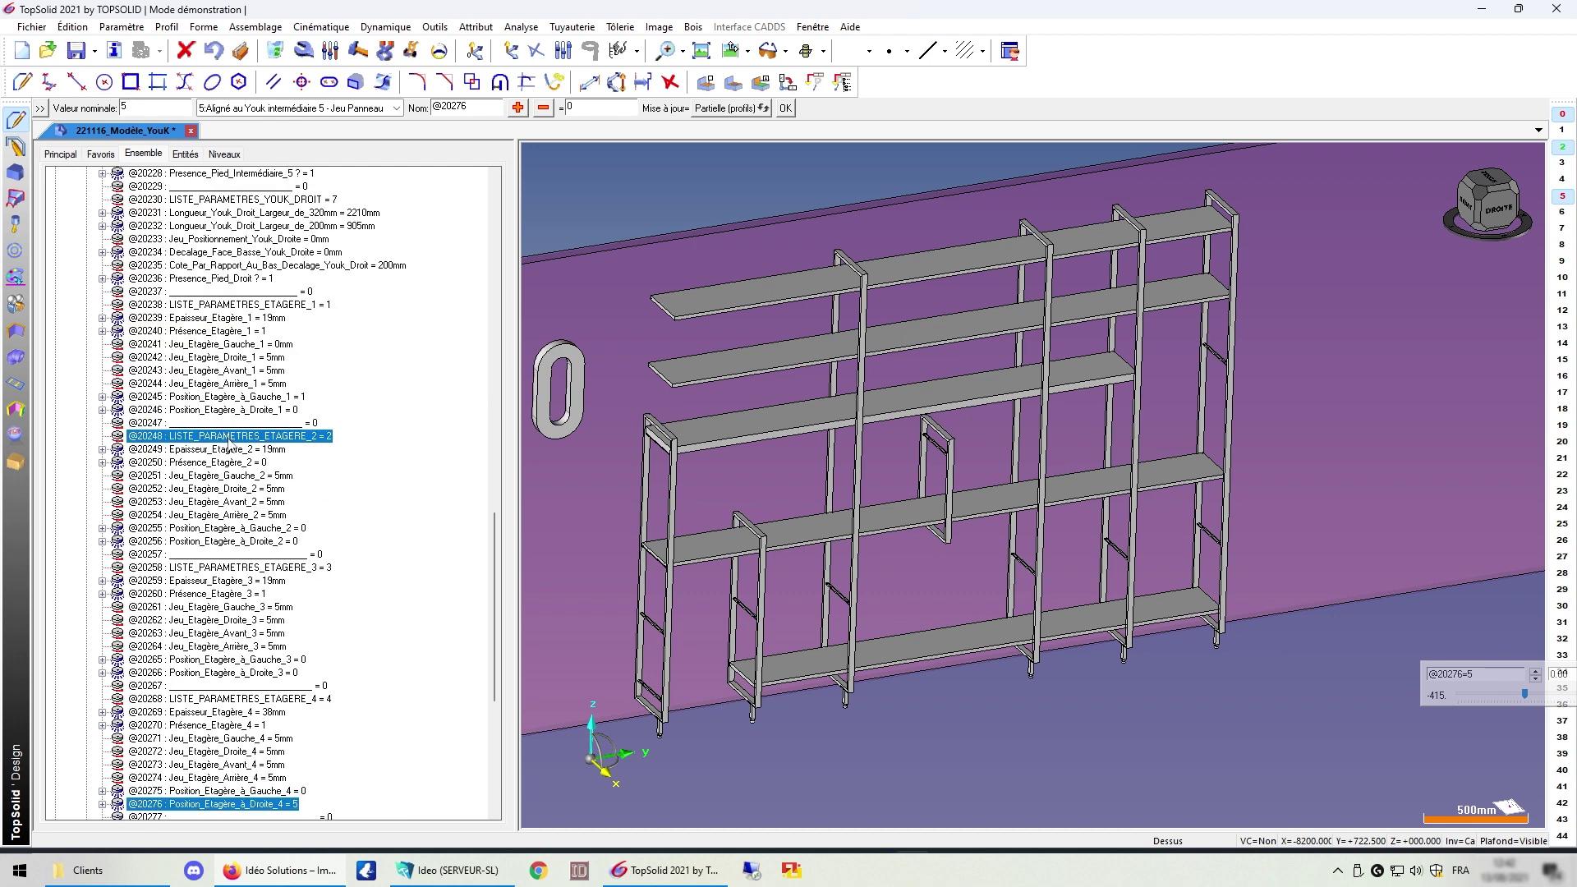
scroll(229, 443, "up", 20)
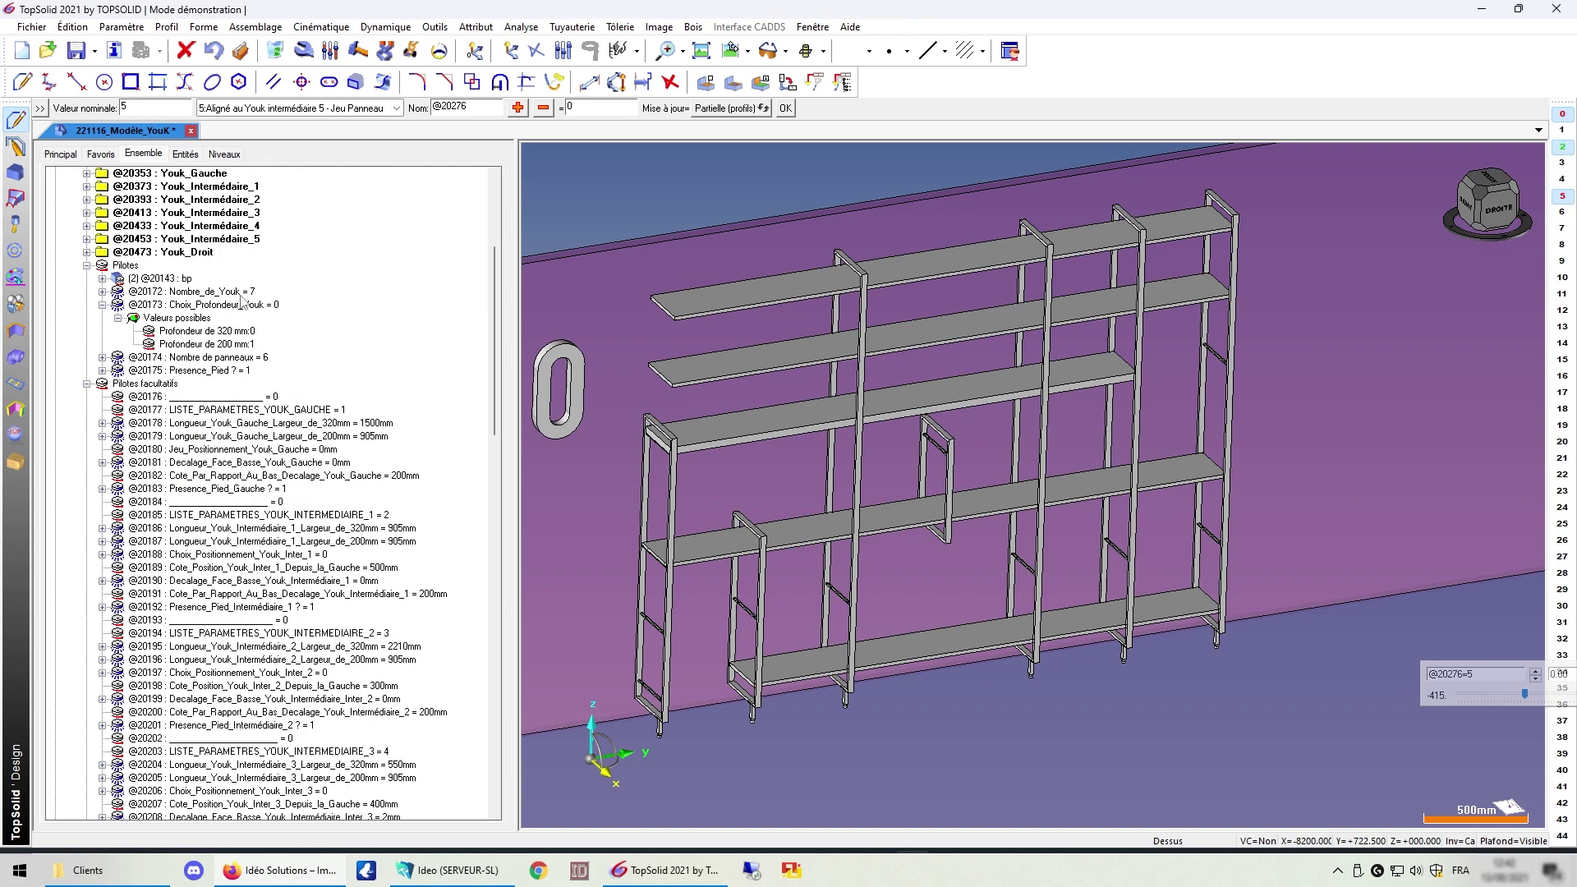
right_click(240, 294)
left_click(321, 337)
left_click(229, 108)
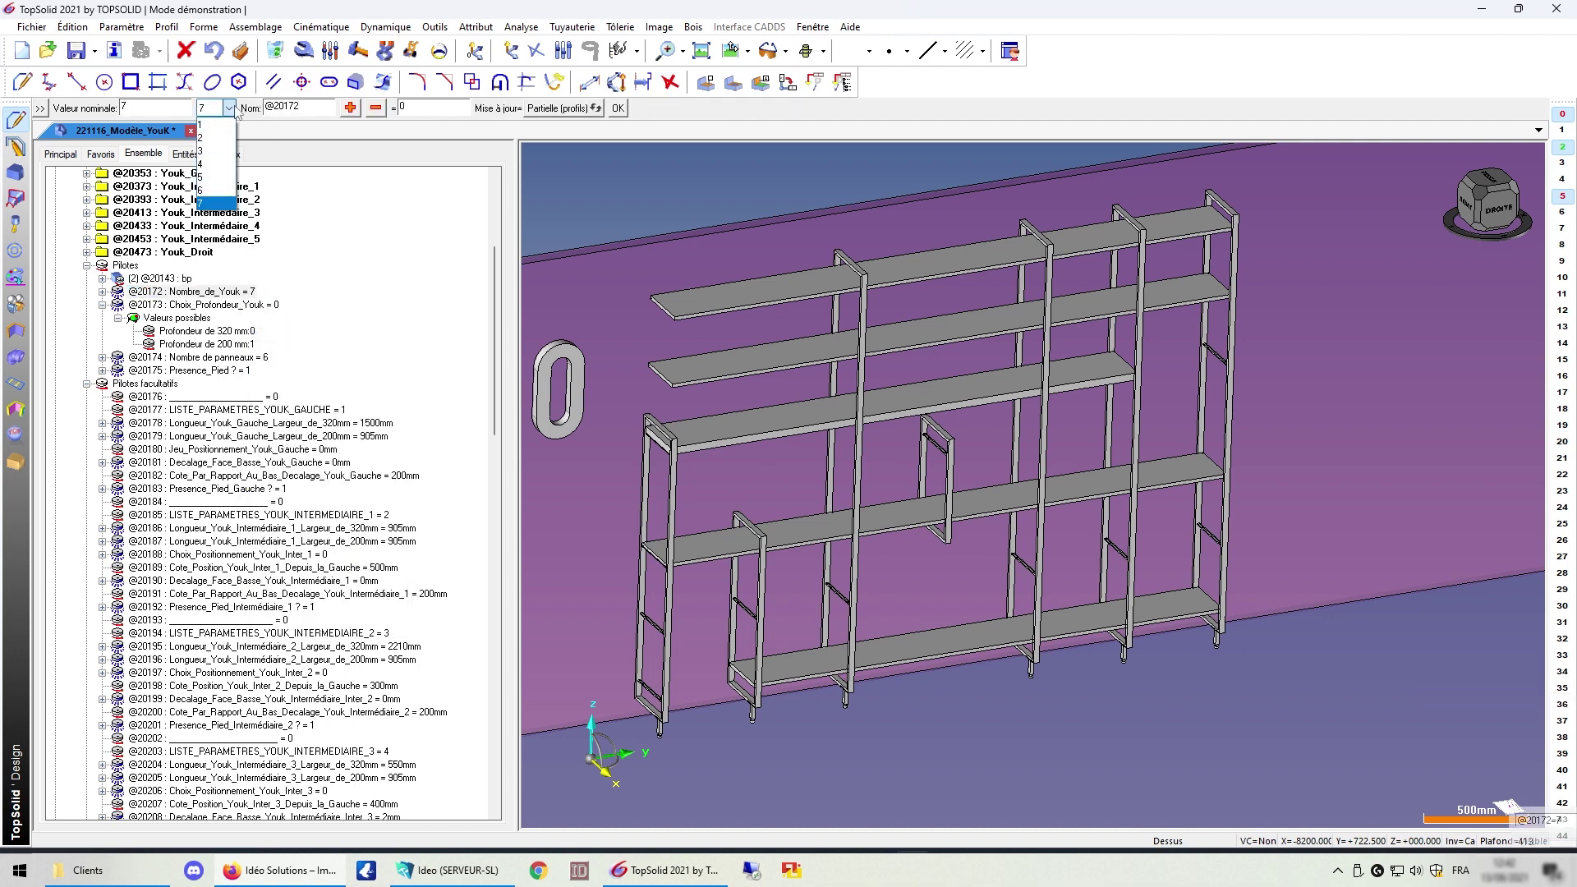
left_click(209, 164)
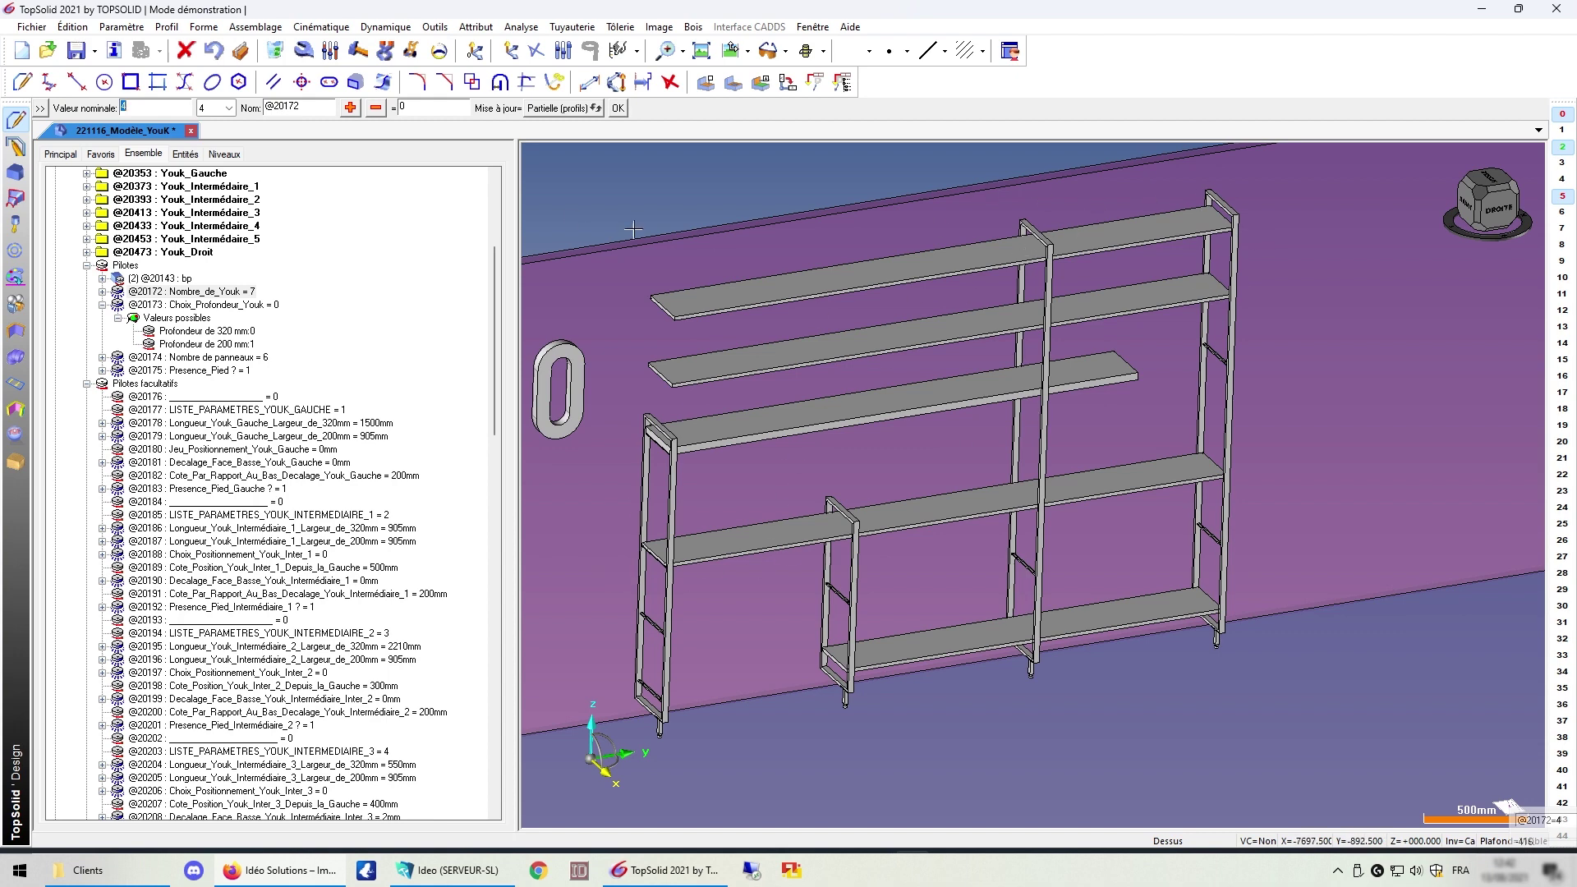
left_click(229, 108)
left_click(209, 137)
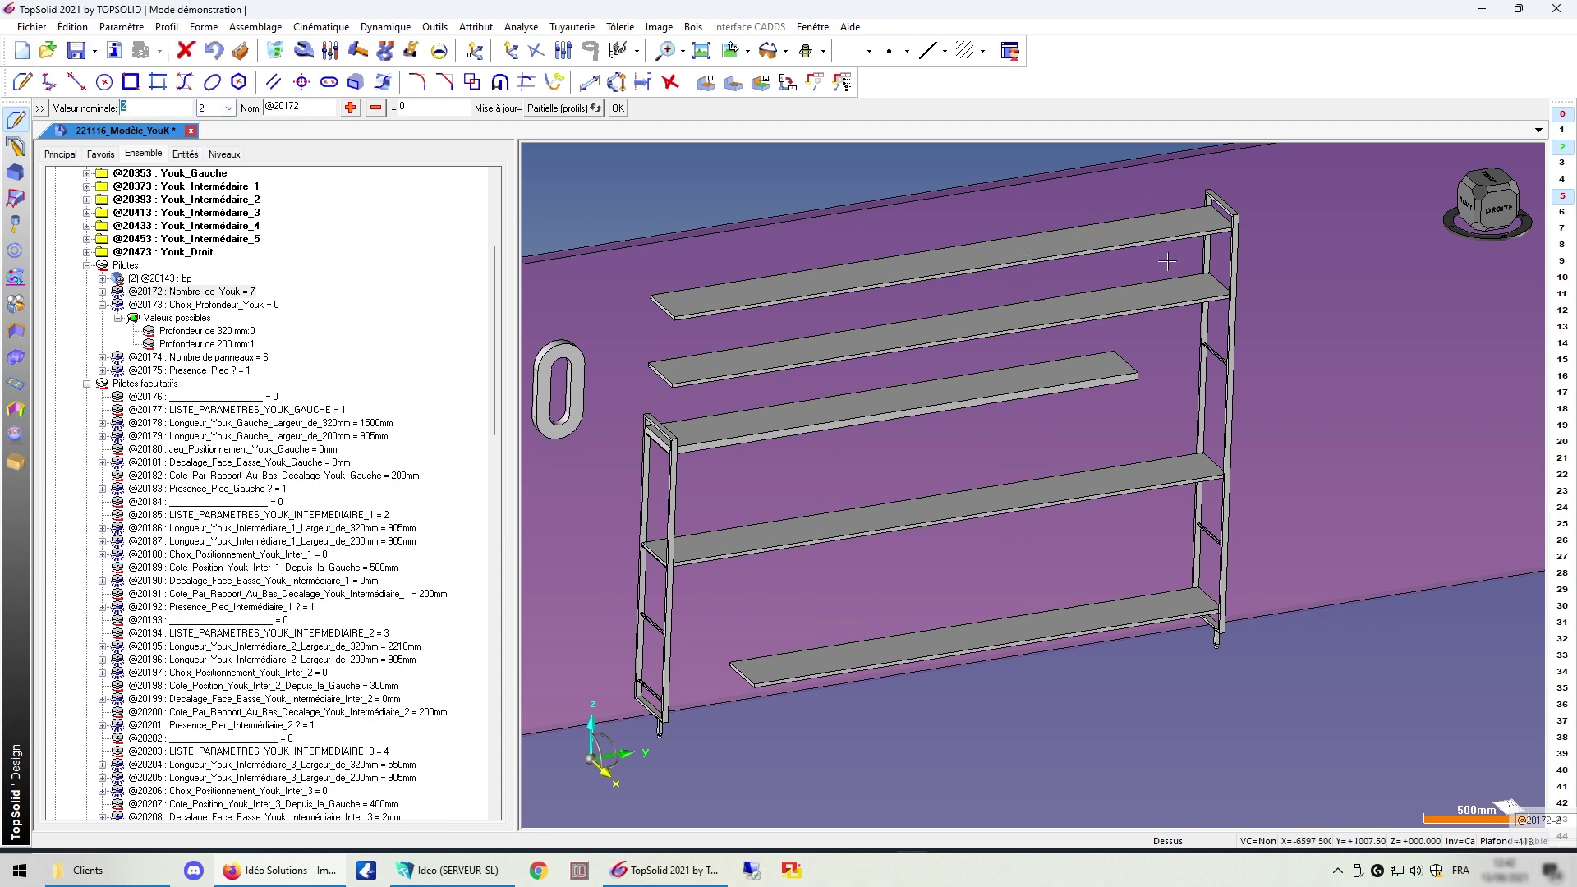
Step: Raise Nombre_de_Youk to 5, 6 and finally 7 to restore all the frames
left_click(228, 107)
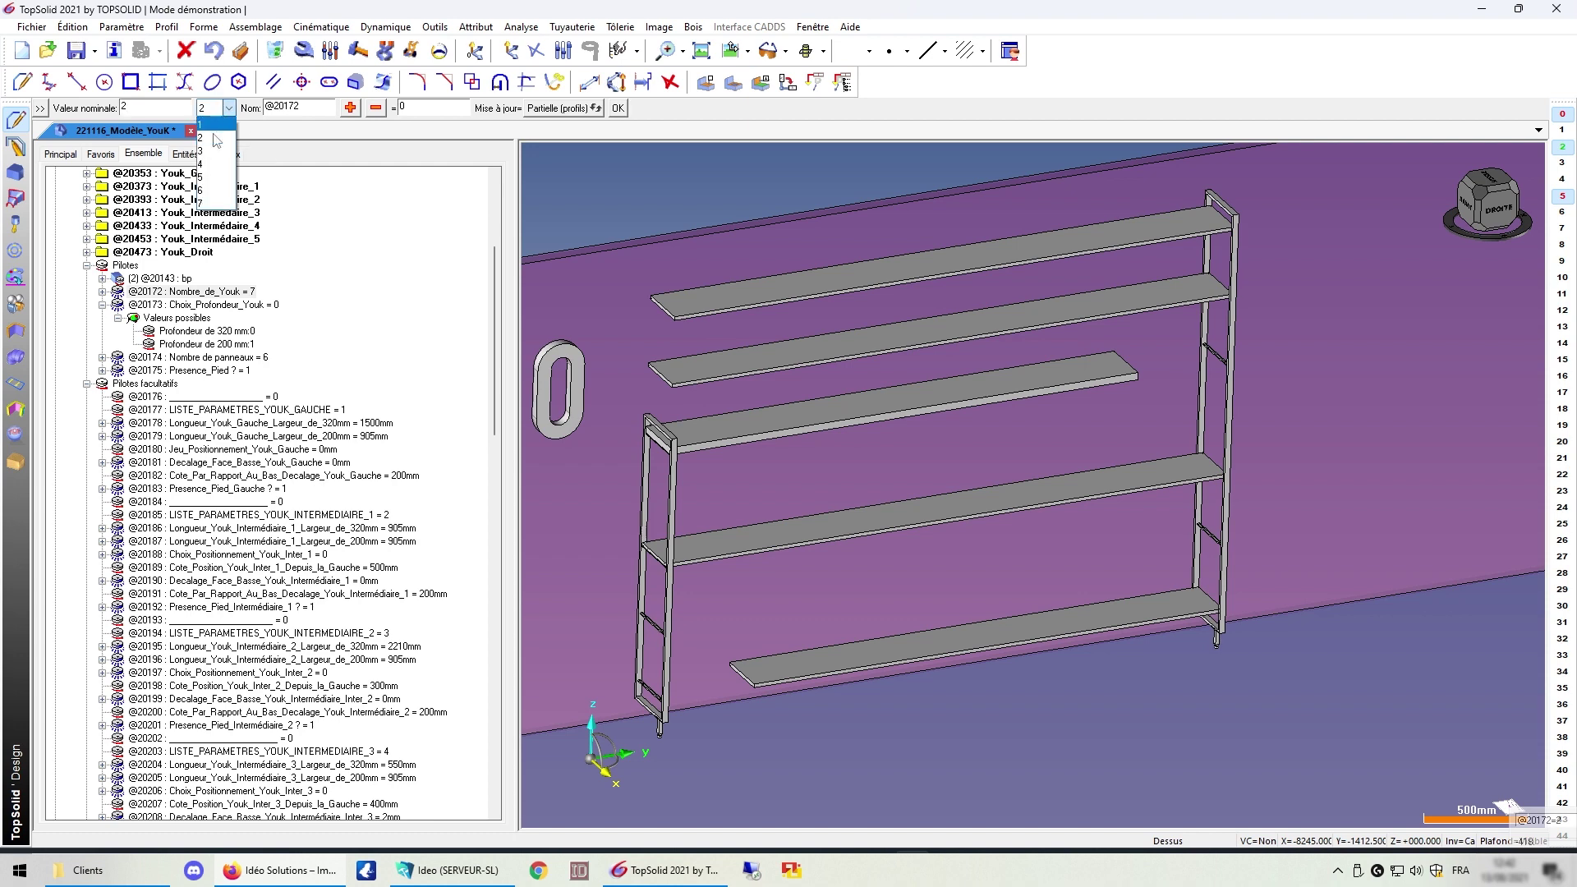
left_click(210, 177)
left_click(218, 107)
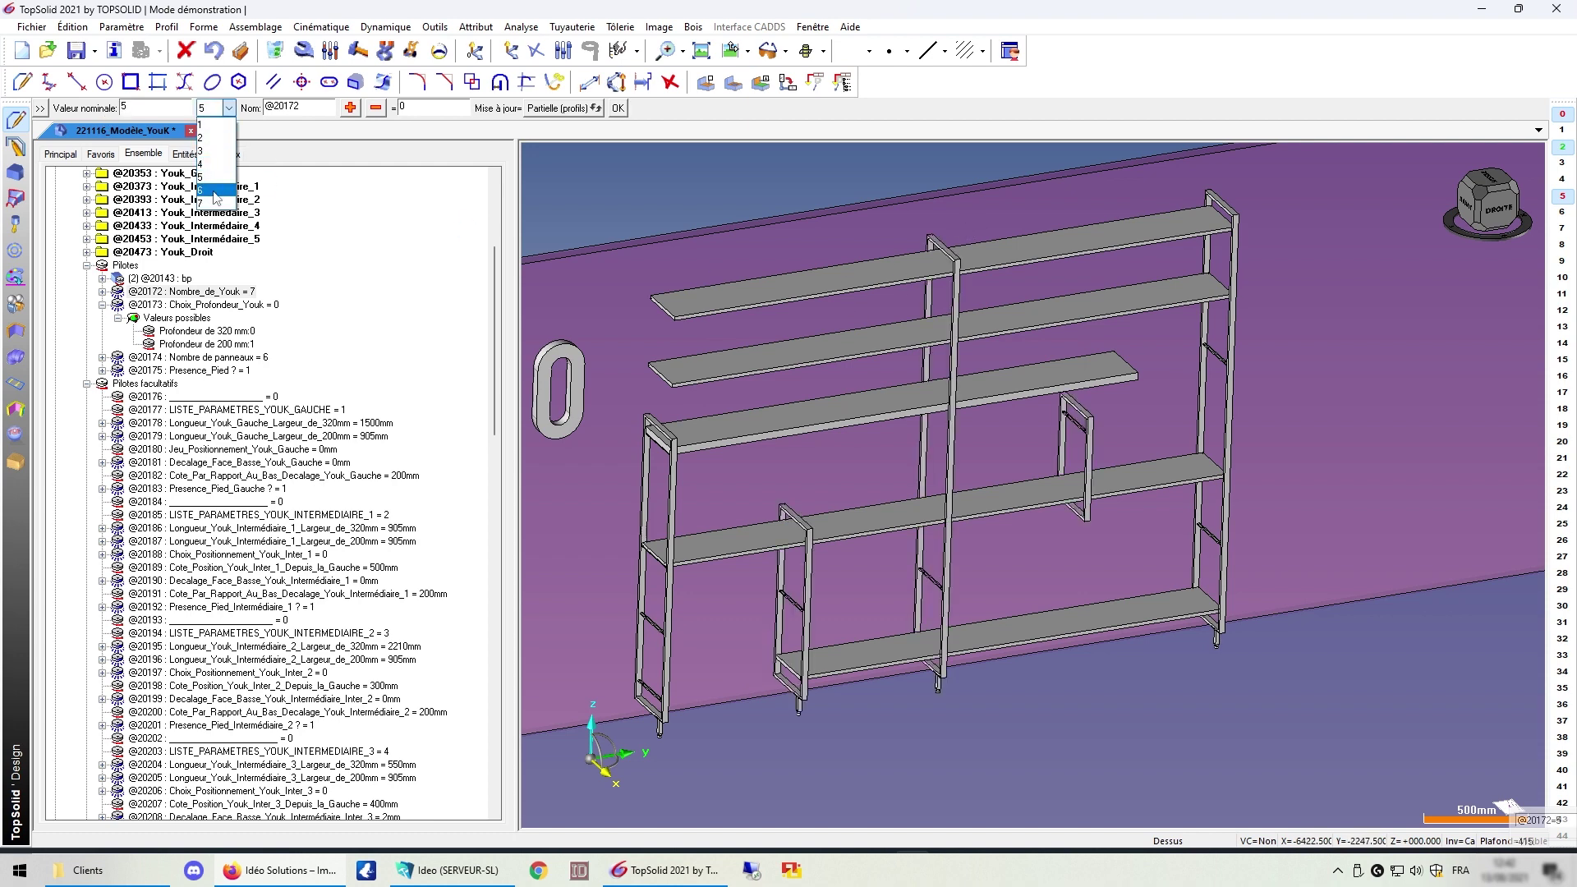
left_click(215, 192)
left_click(229, 108)
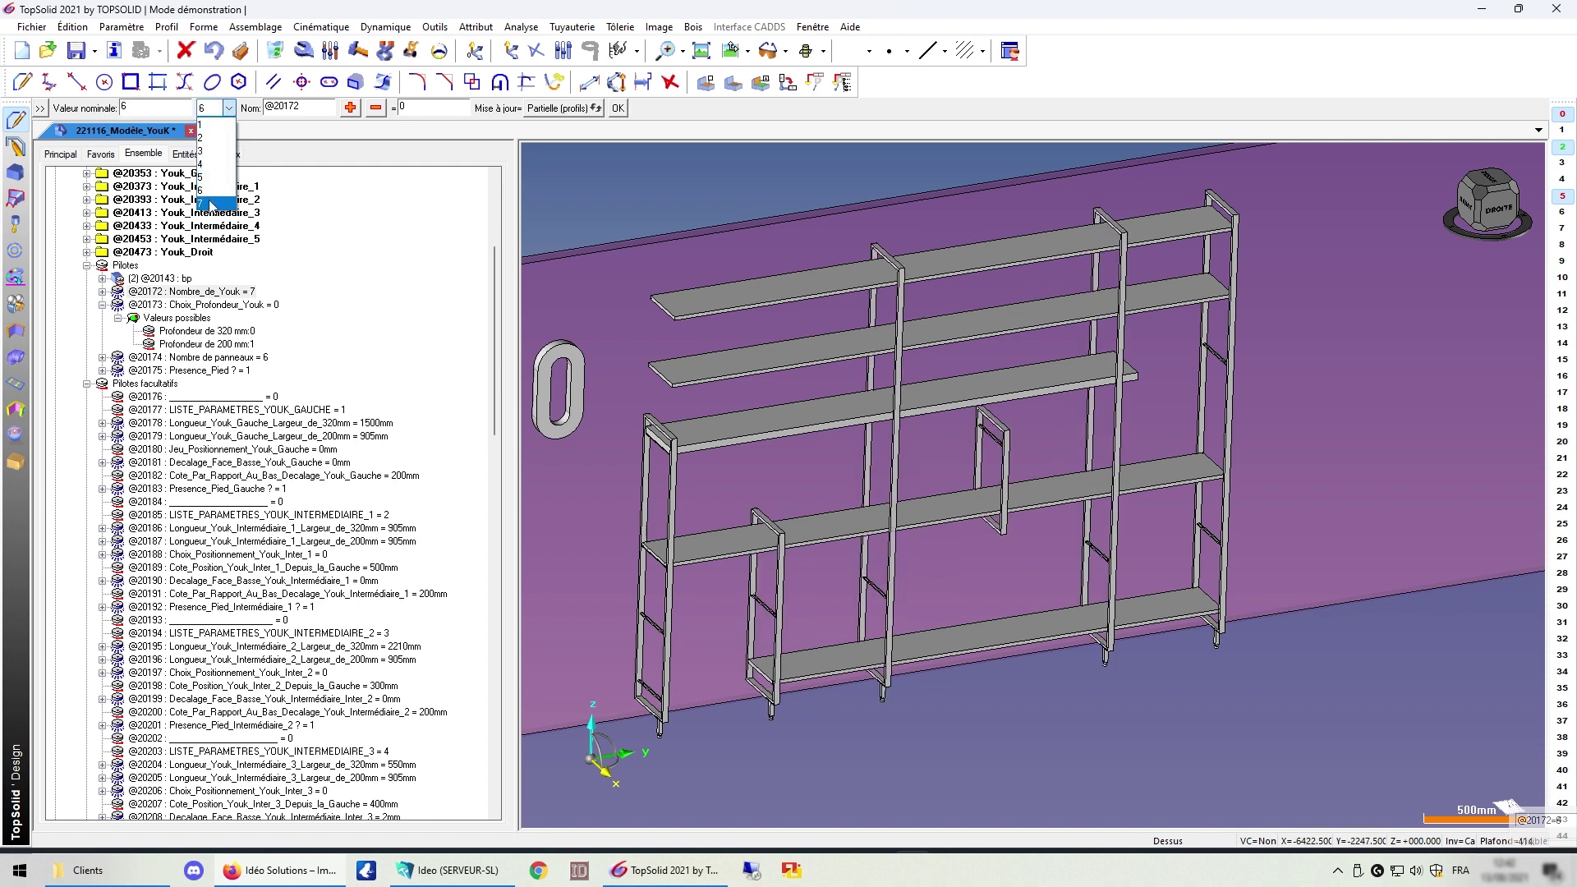
left_click(212, 206)
Step: Remove the feet from the whole unit by setting the general Presence_Pied ? driver to 0:Sans Pieds
scroll(303, 461, "down", 1)
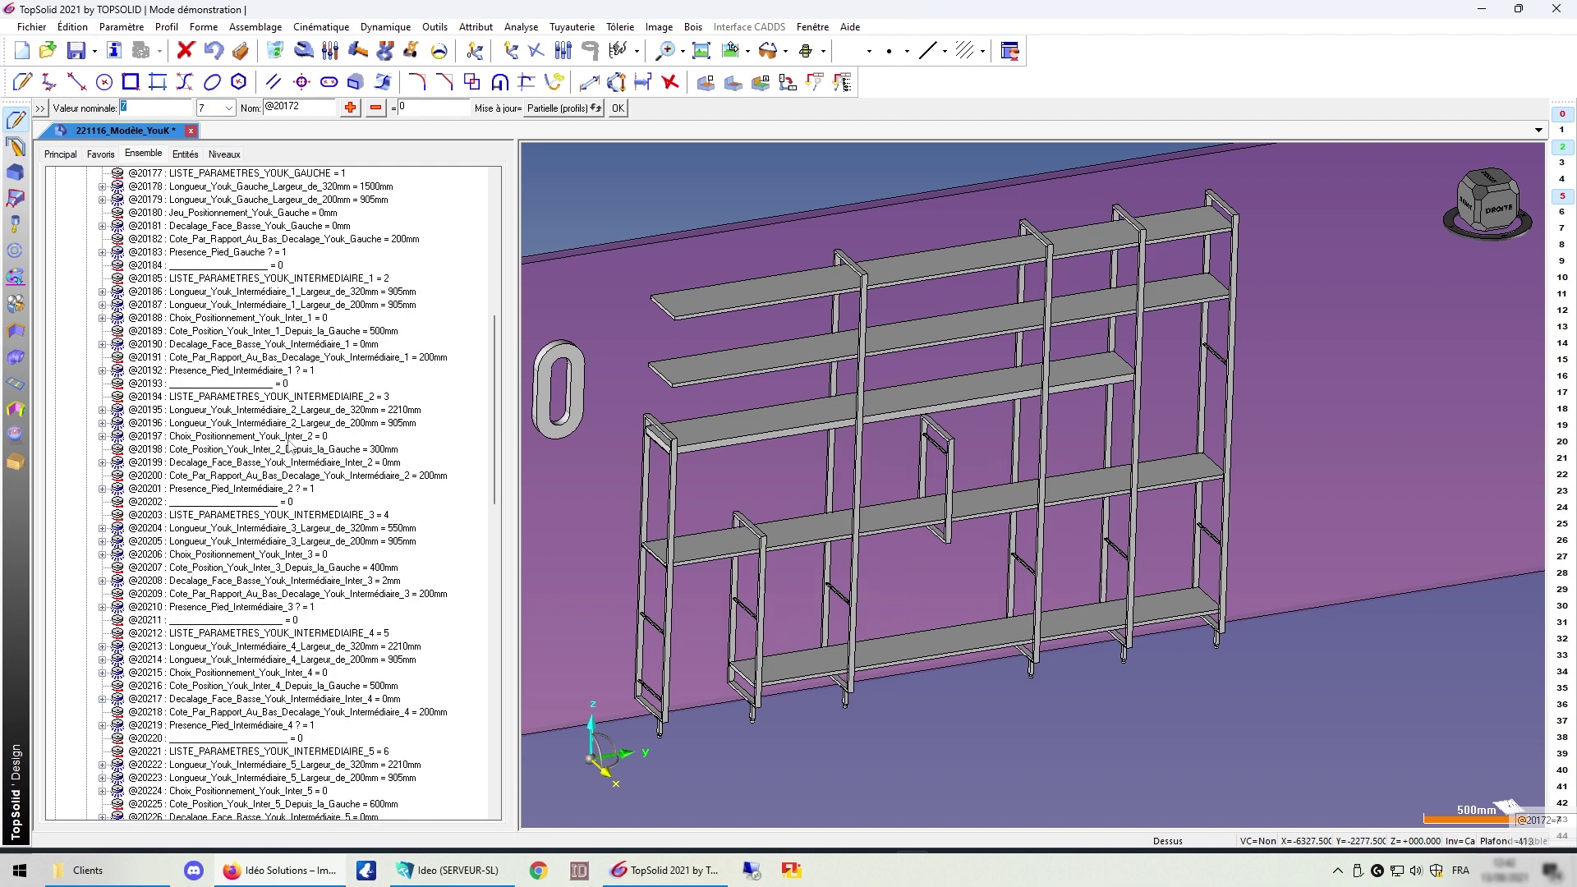
scroll(302, 460, "down", 4)
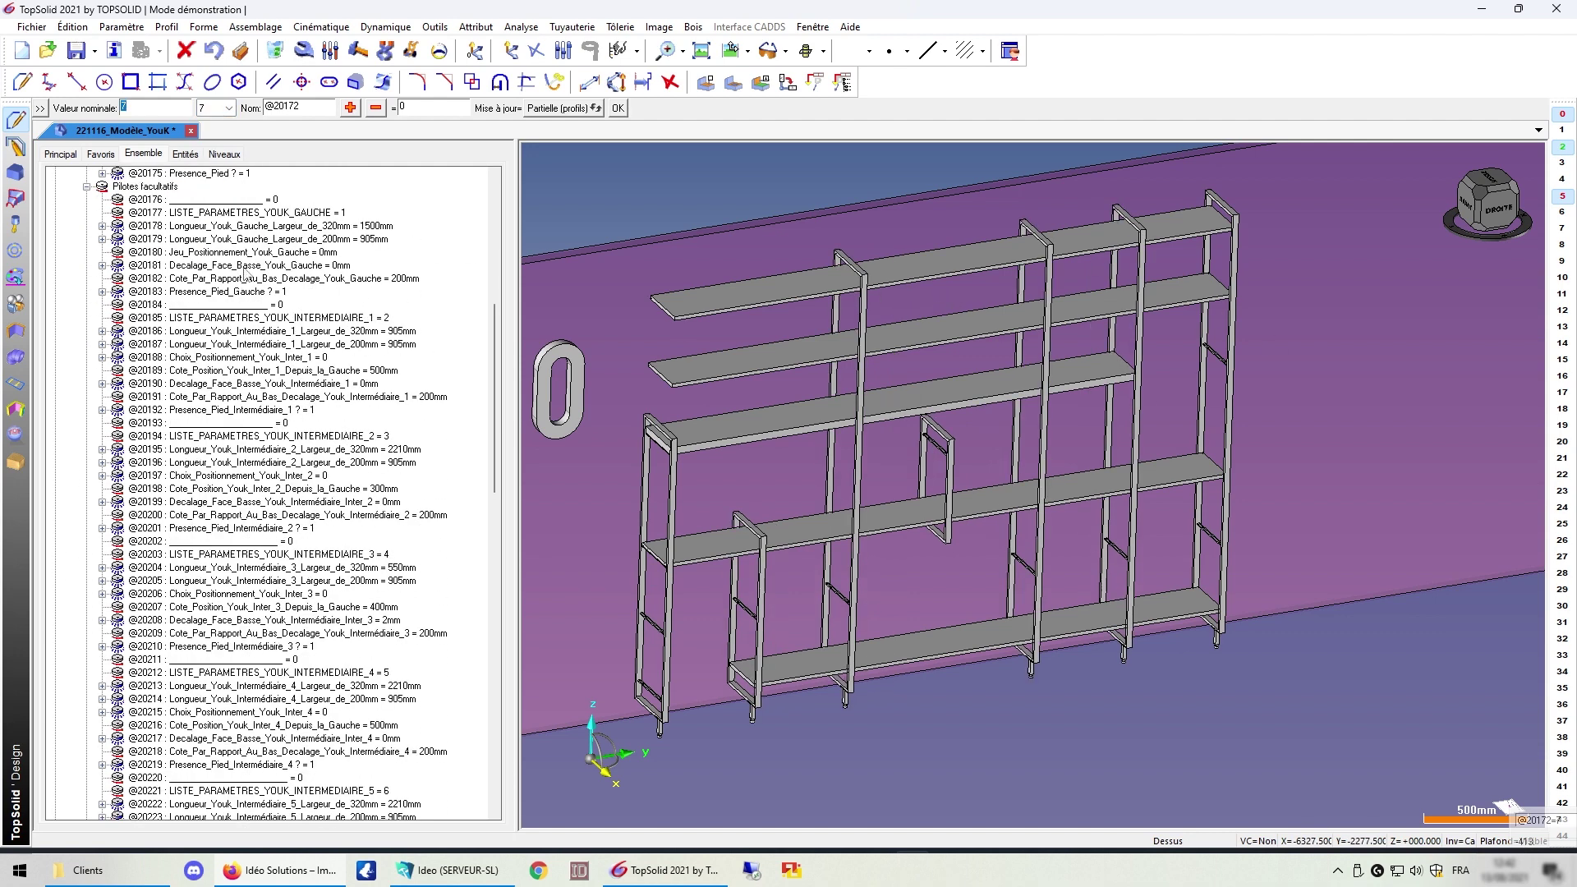
scroll(262, 292, "up", 2)
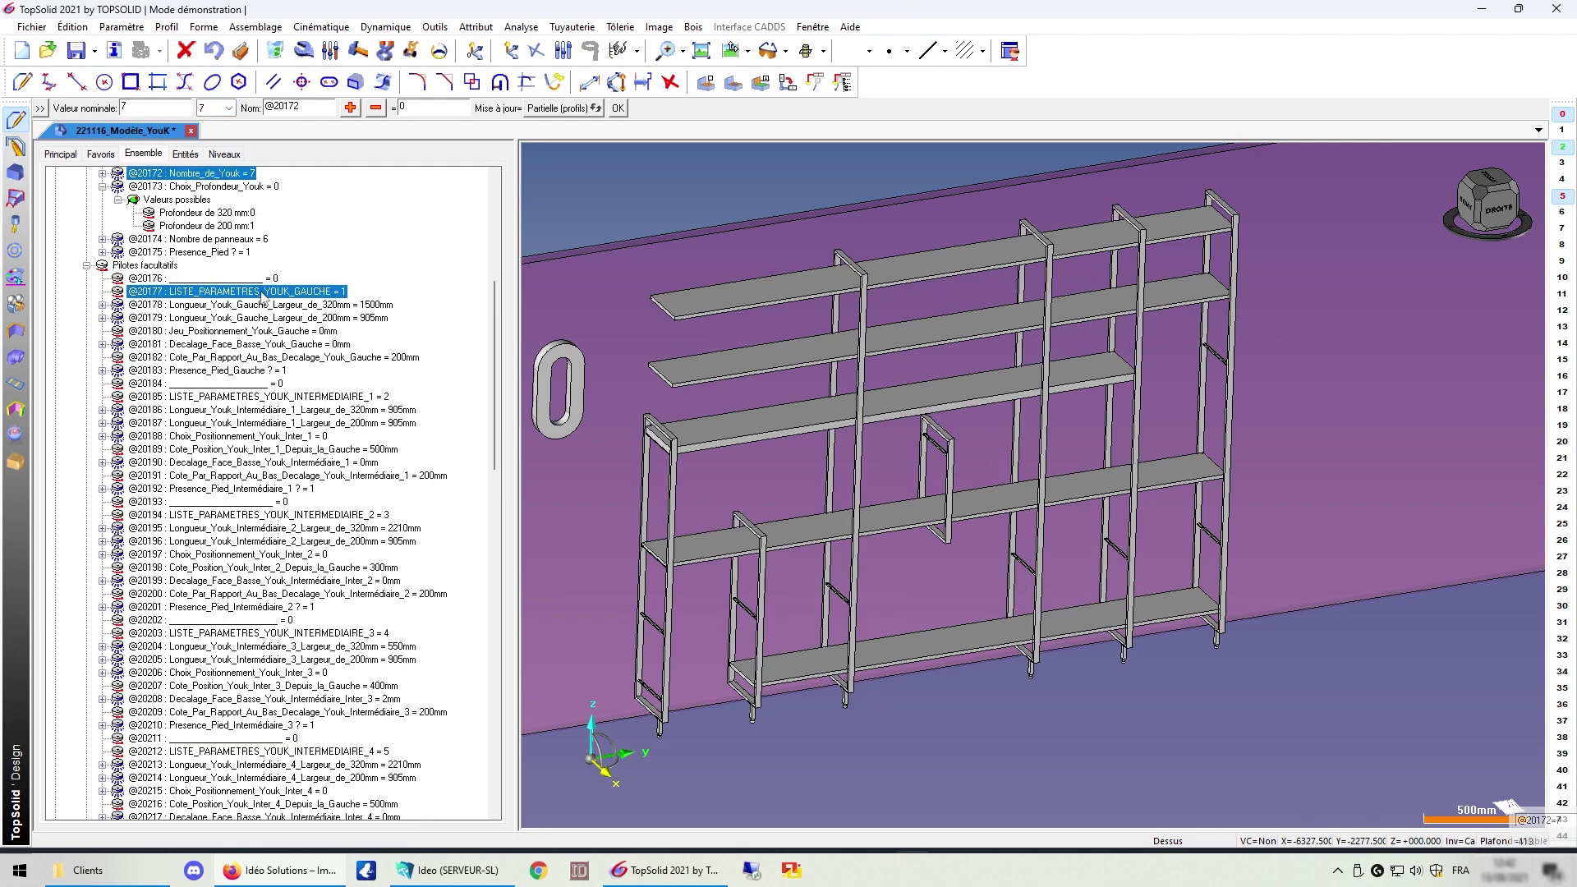
left_click(246, 370)
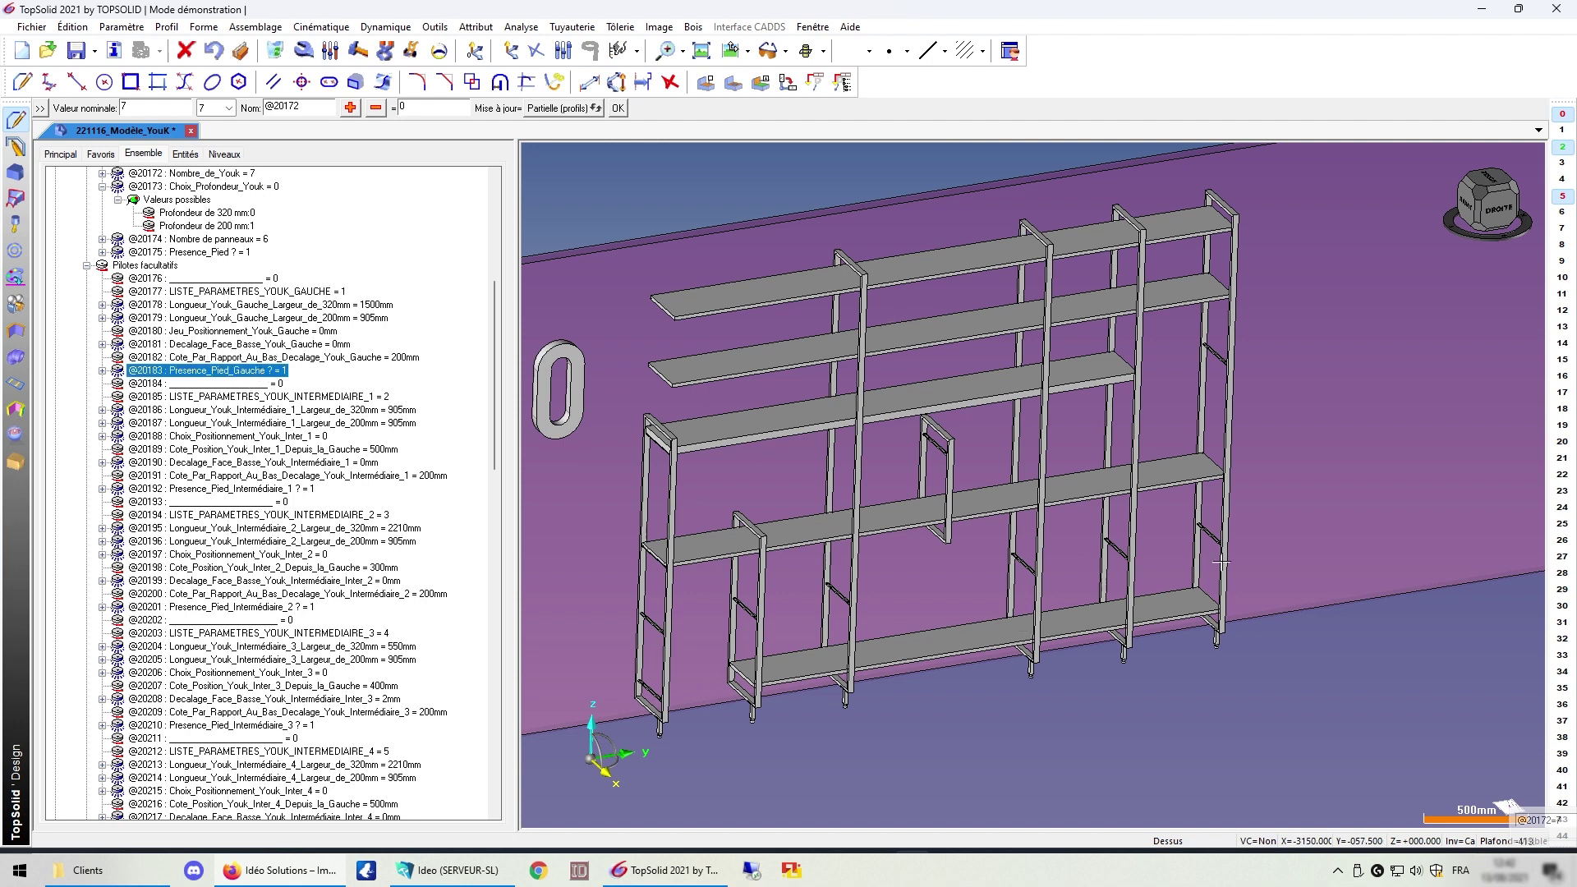
left_click(224, 253)
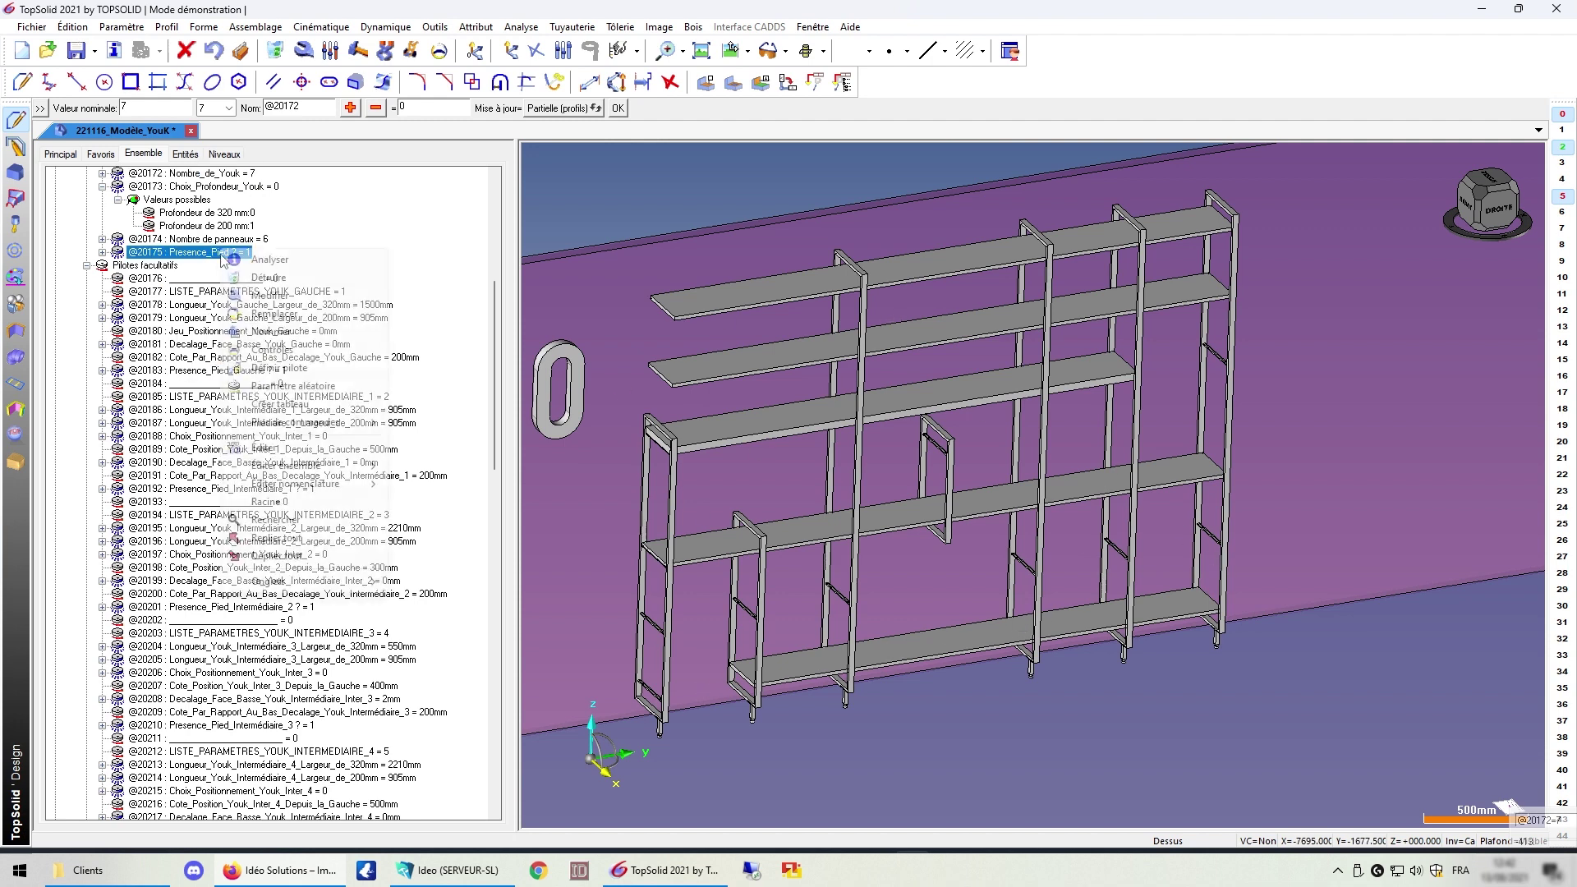
right_click(225, 252)
left_click(279, 312)
left_click(187, 108)
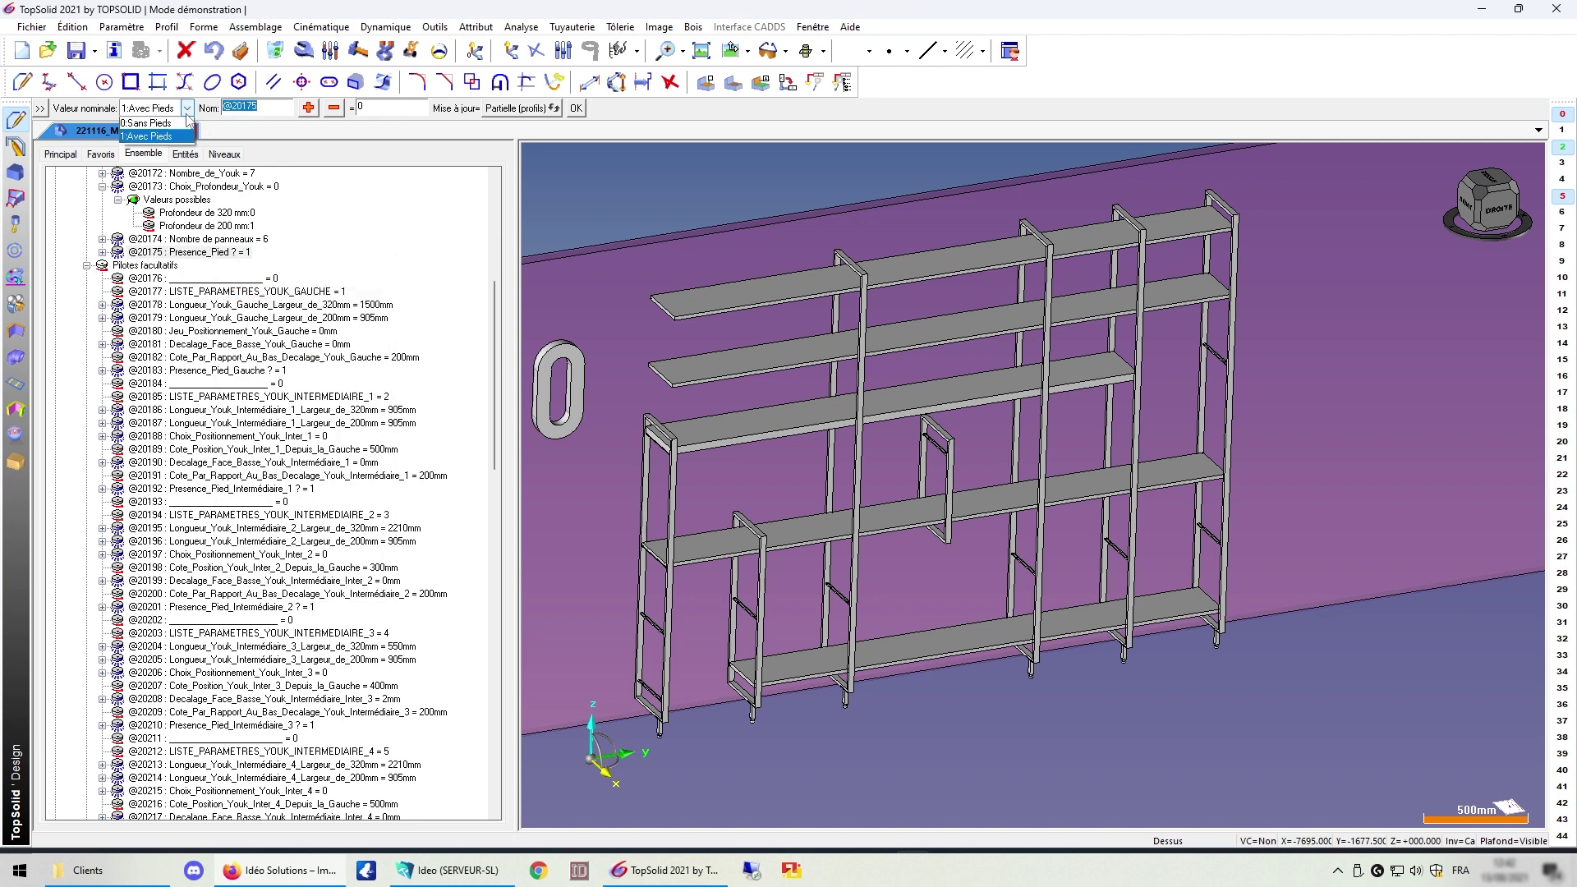
left_click(168, 122)
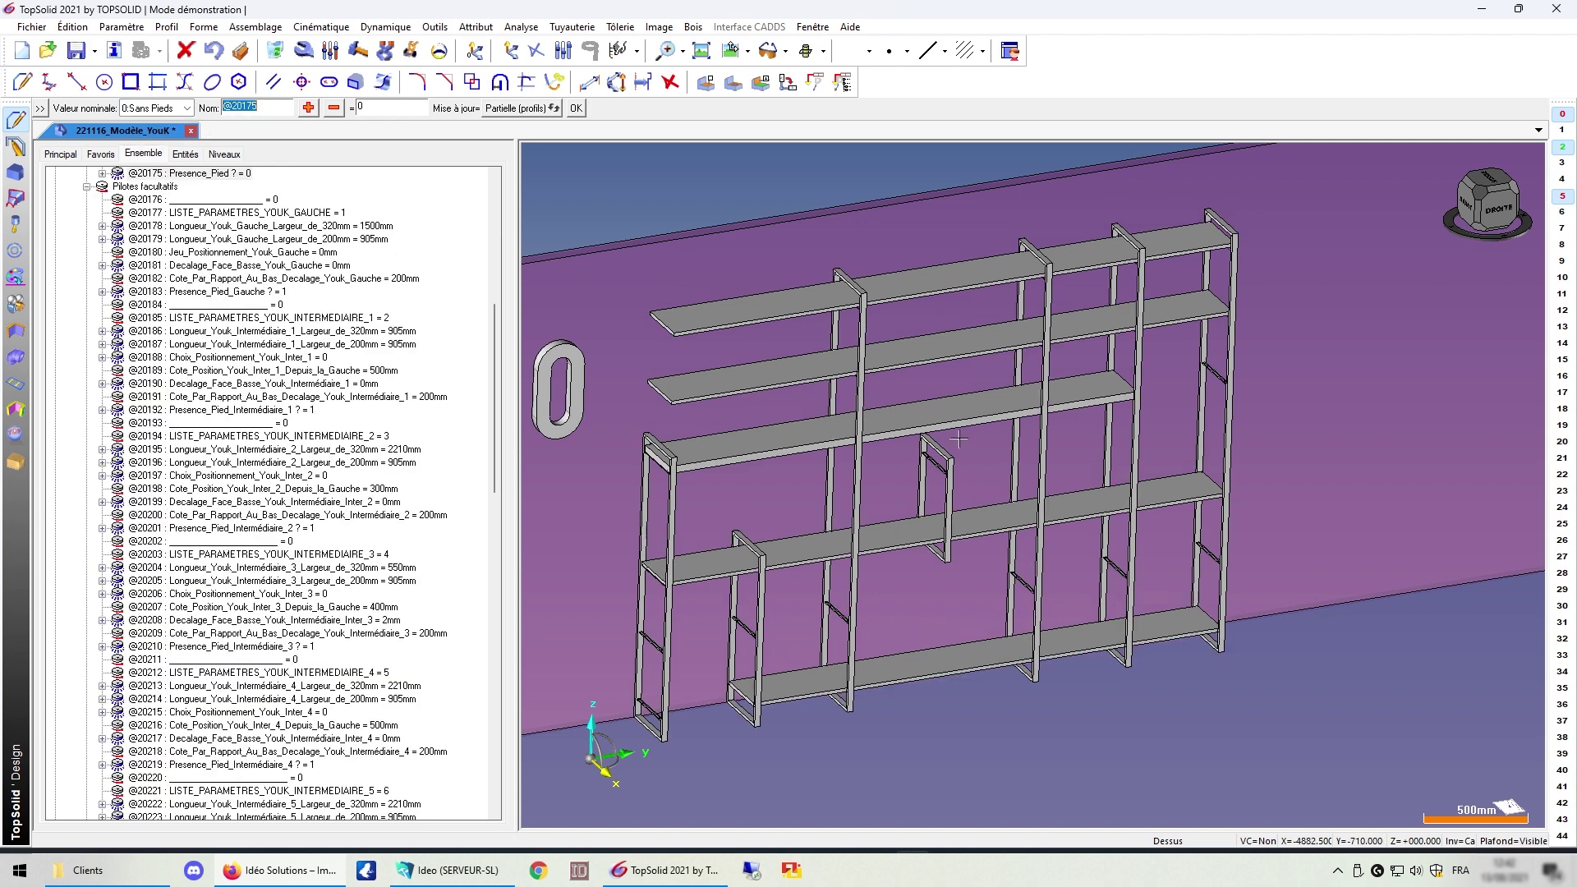
Step: Check the unit without feet and restore them by setting Presence_Pied ? to 1:Avec Pieds
scroll(958, 441, "down", 3)
scroll(903, 601, "up", 5)
scroll(894, 595, "down", 3)
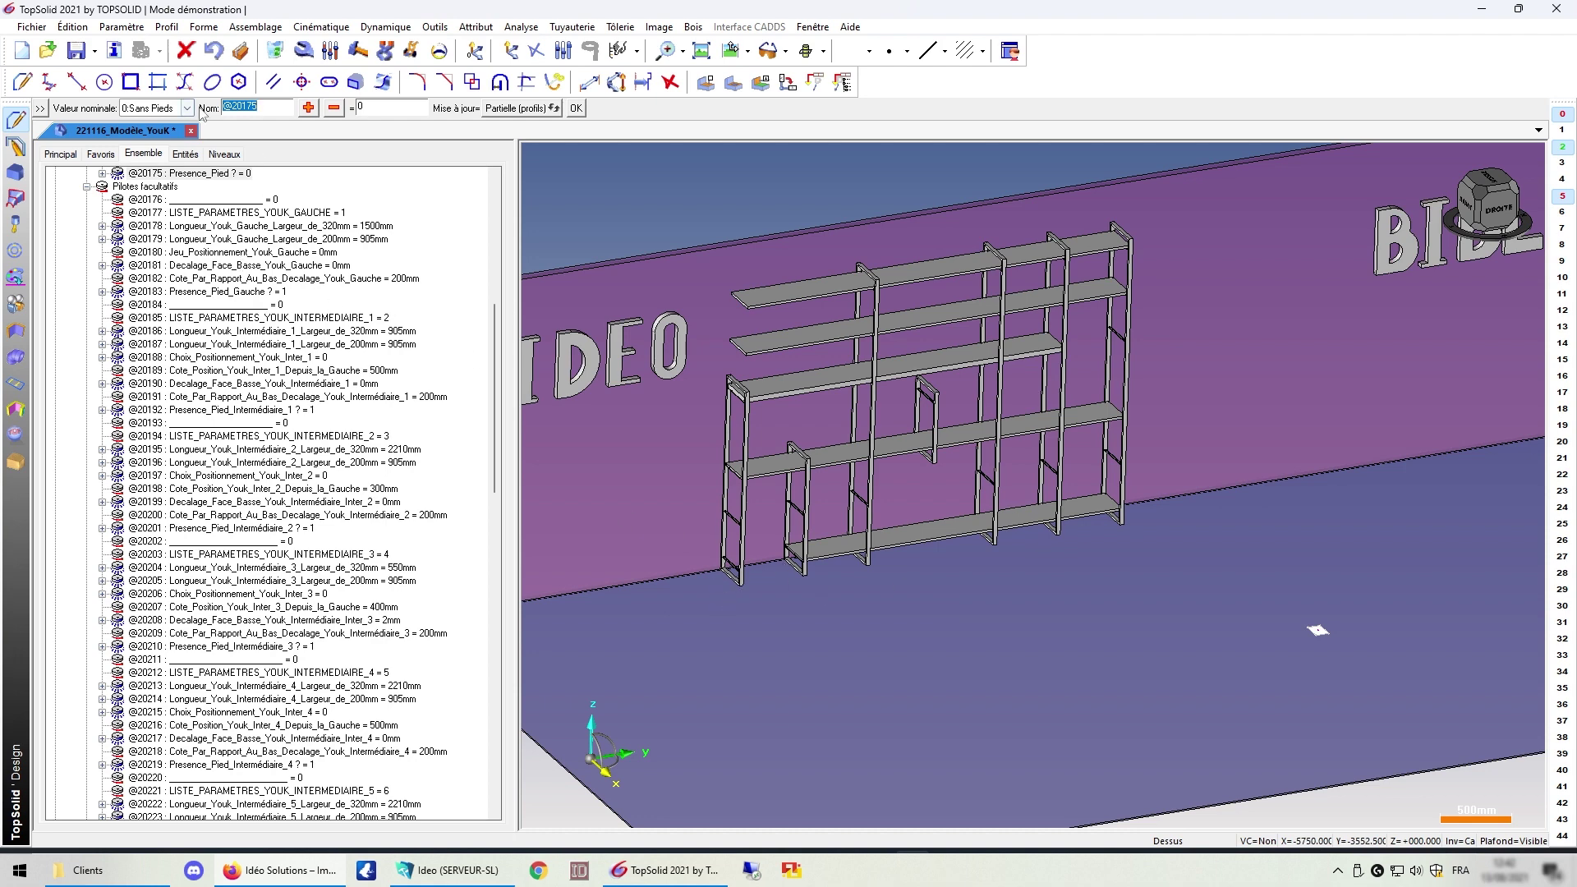
left_click(188, 107)
left_click(164, 133)
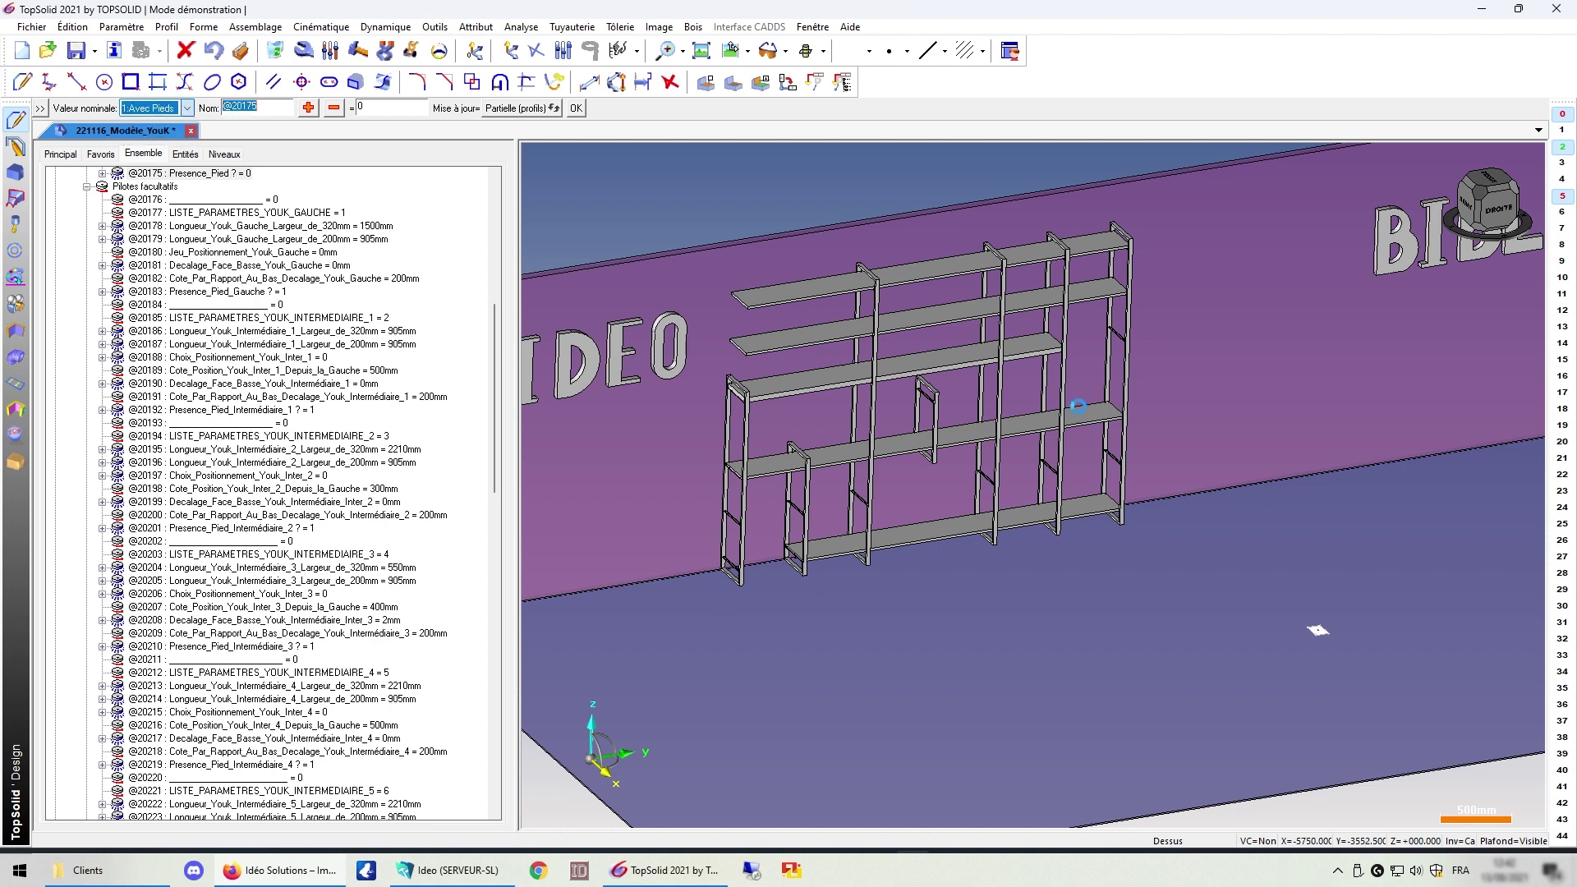
Step: Remove only the foot of intermediate frame 2 by setting Presence_Pied_Intermédiaire_2 ? to 0:Sans Pied
left_click(295, 515)
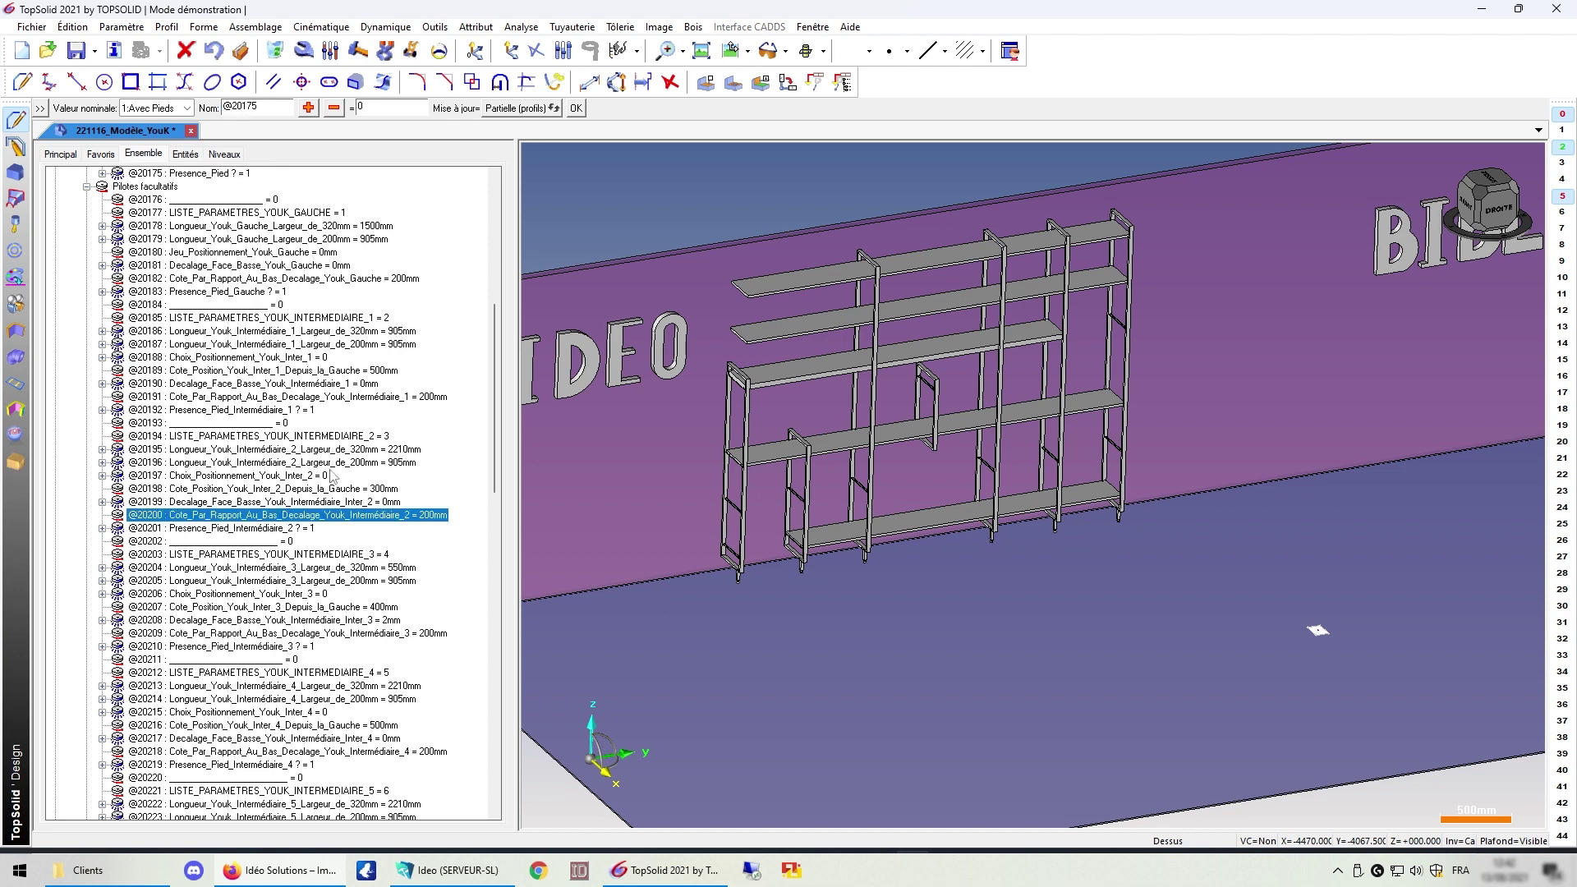
scroll(345, 472, "down", 5)
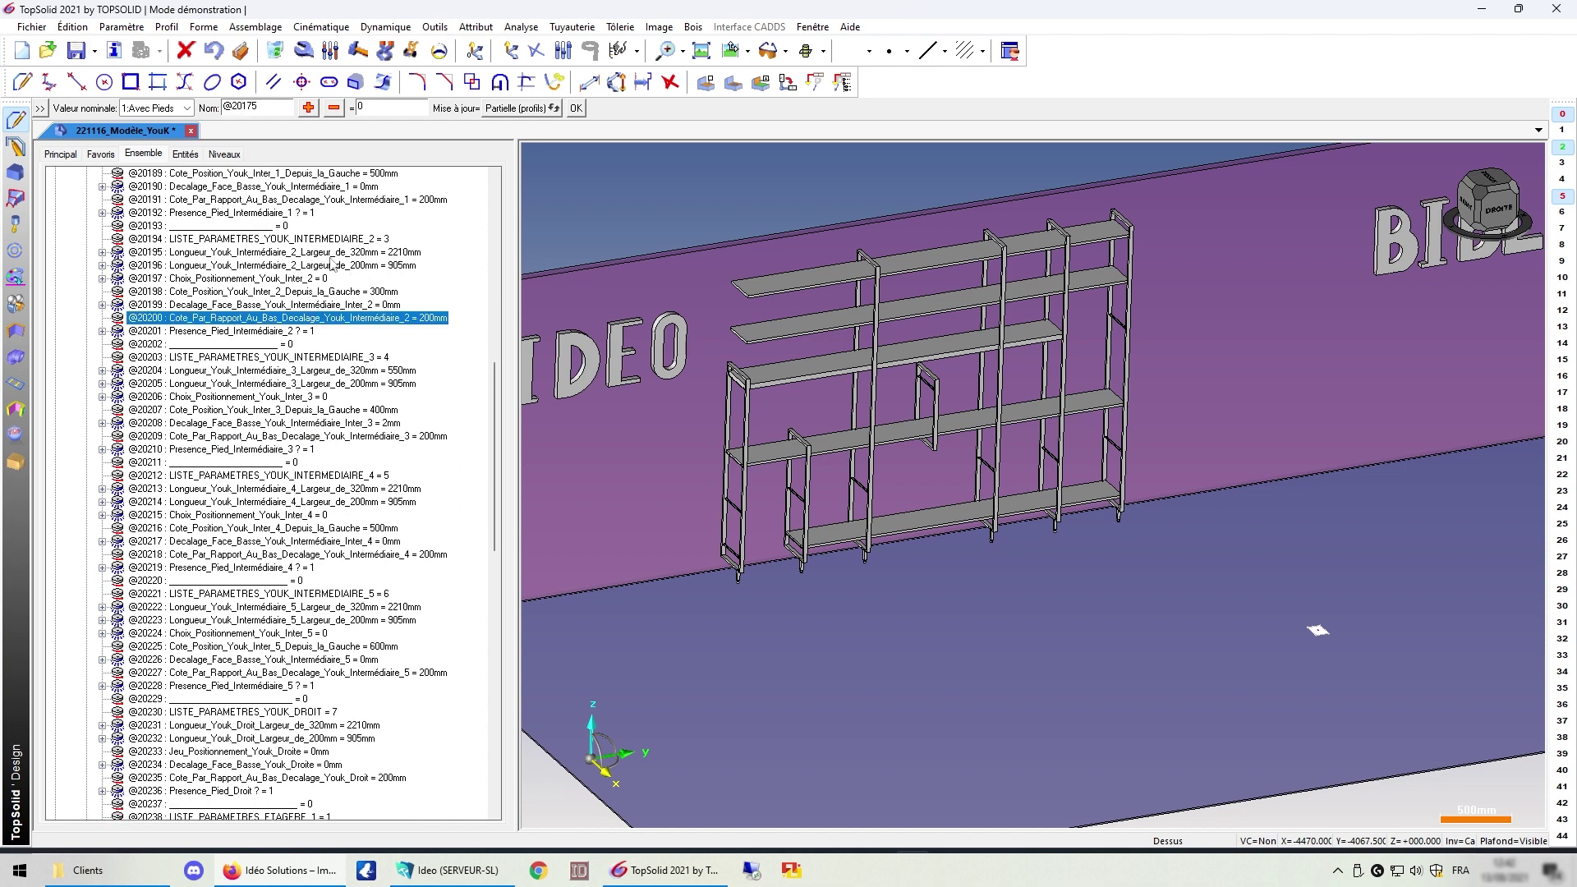
left_click(239, 332)
right_click(239, 333)
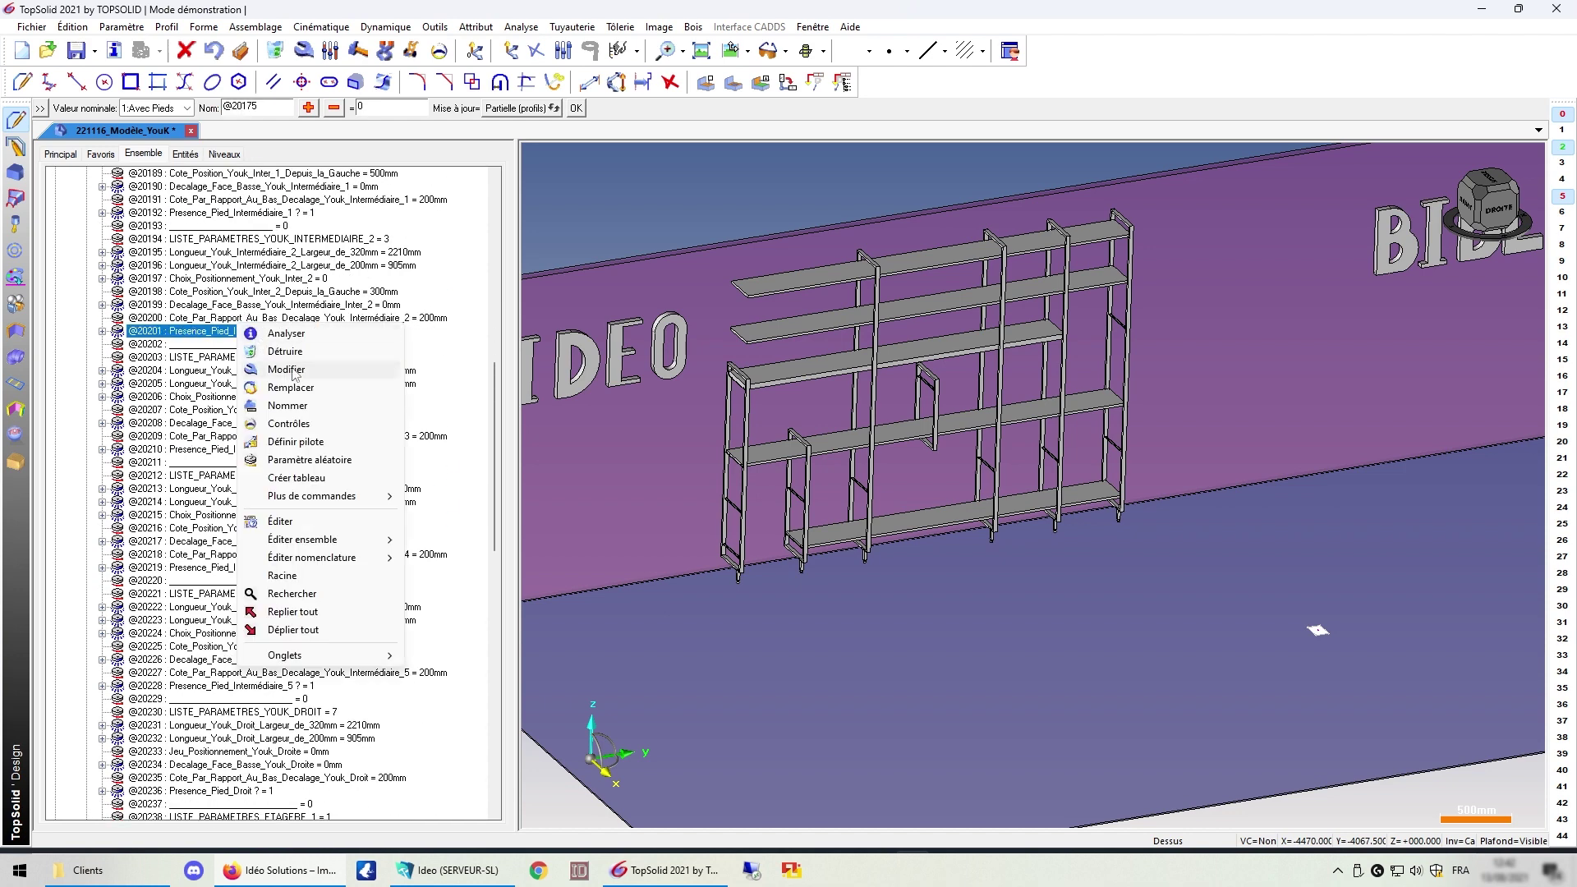
left_click(328, 370)
left_click(260, 108)
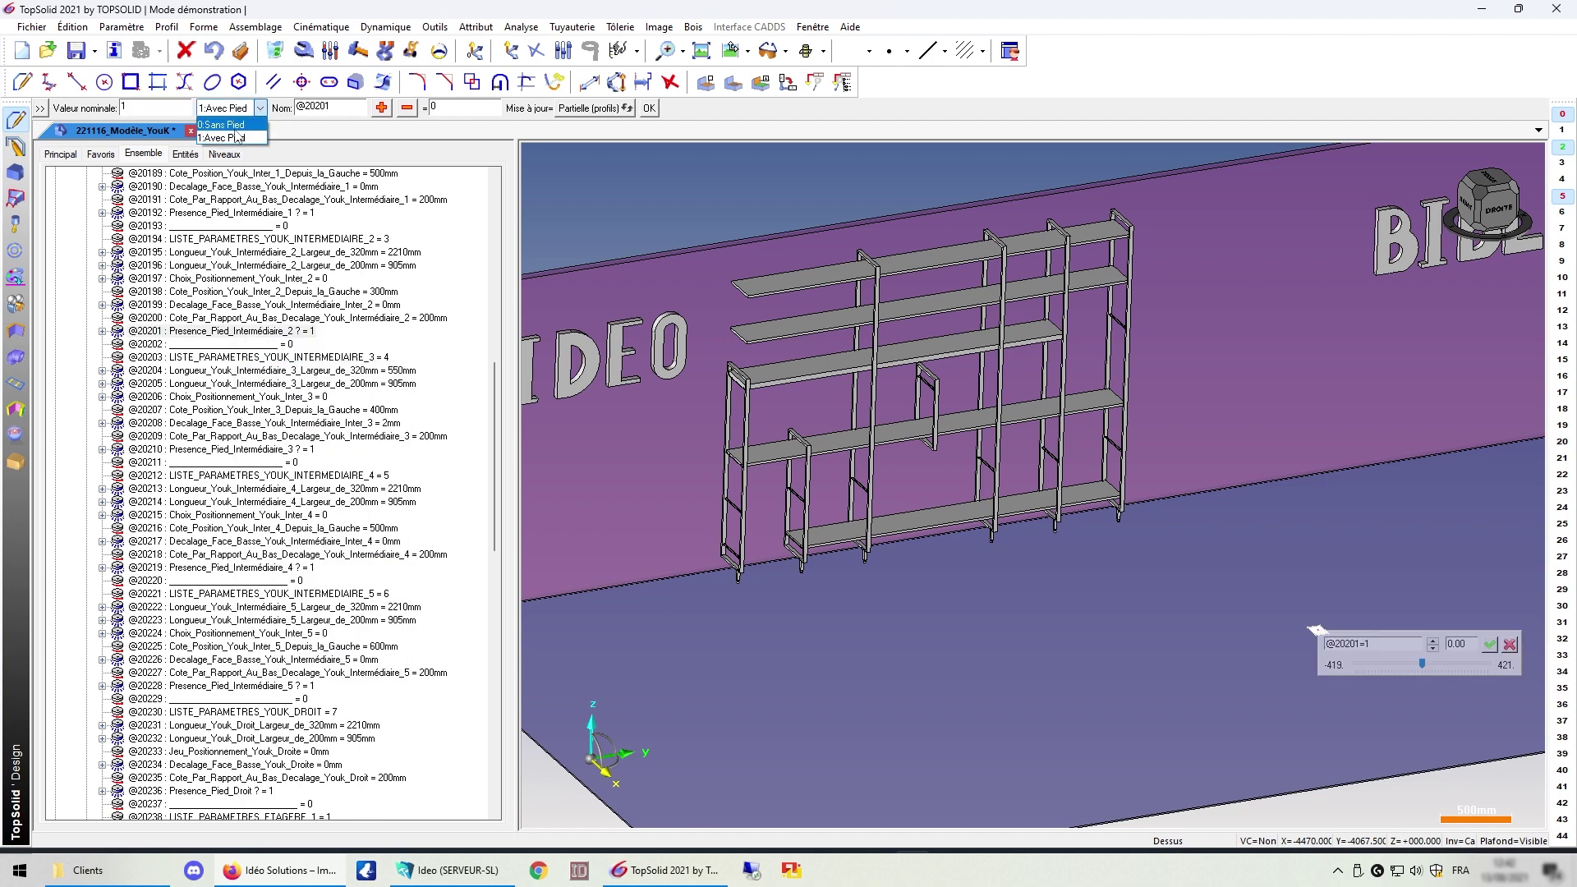
left_click(230, 124)
scroll(931, 593, "up", 2)
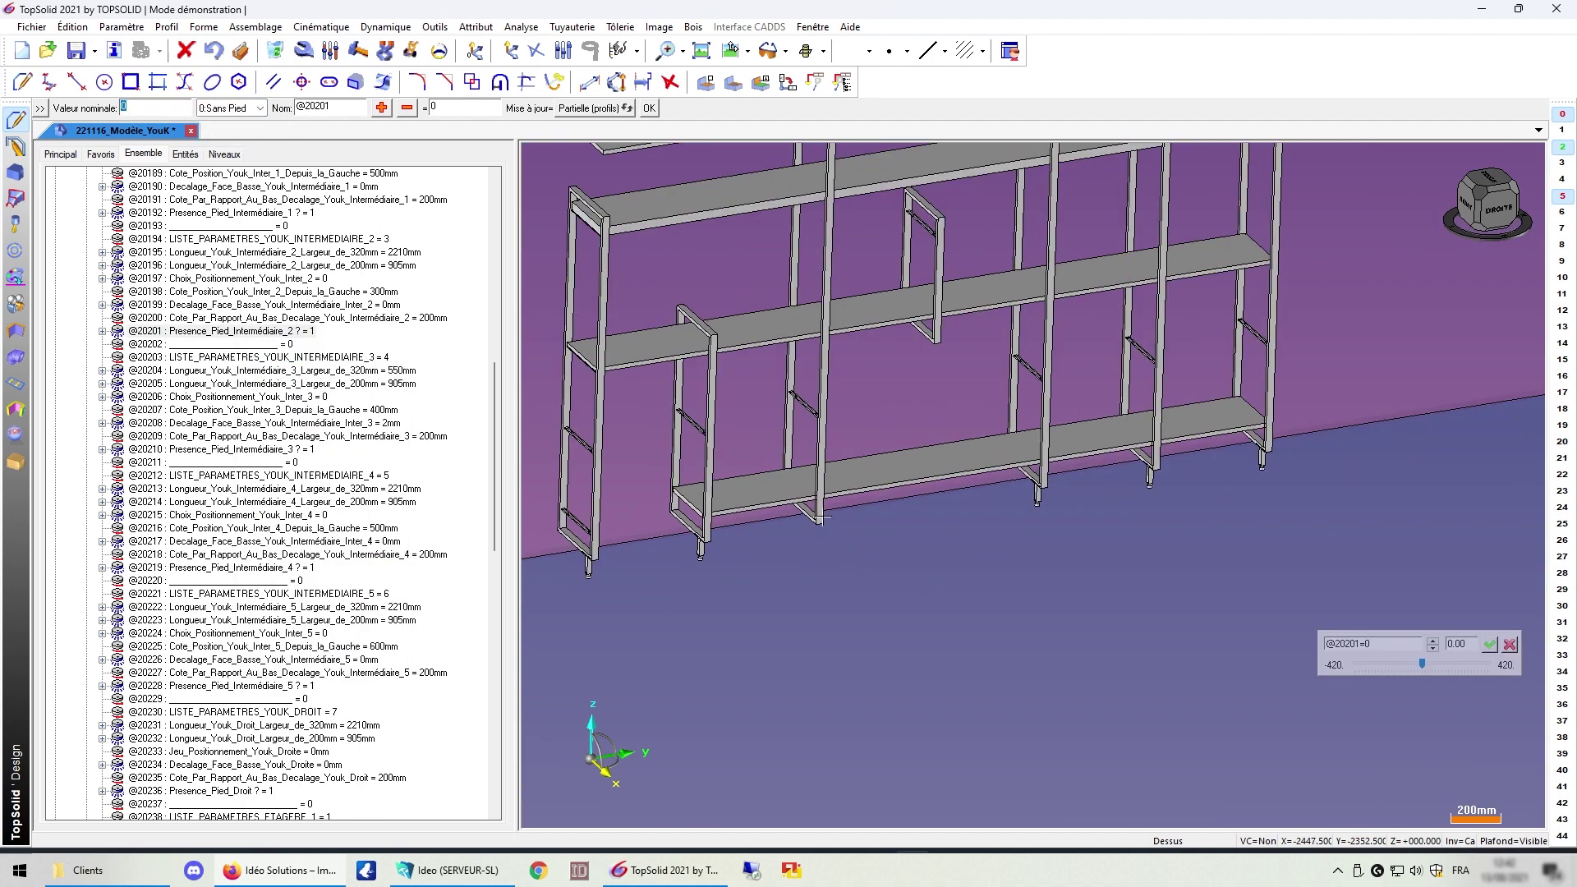
scroll(954, 583, "down", 3)
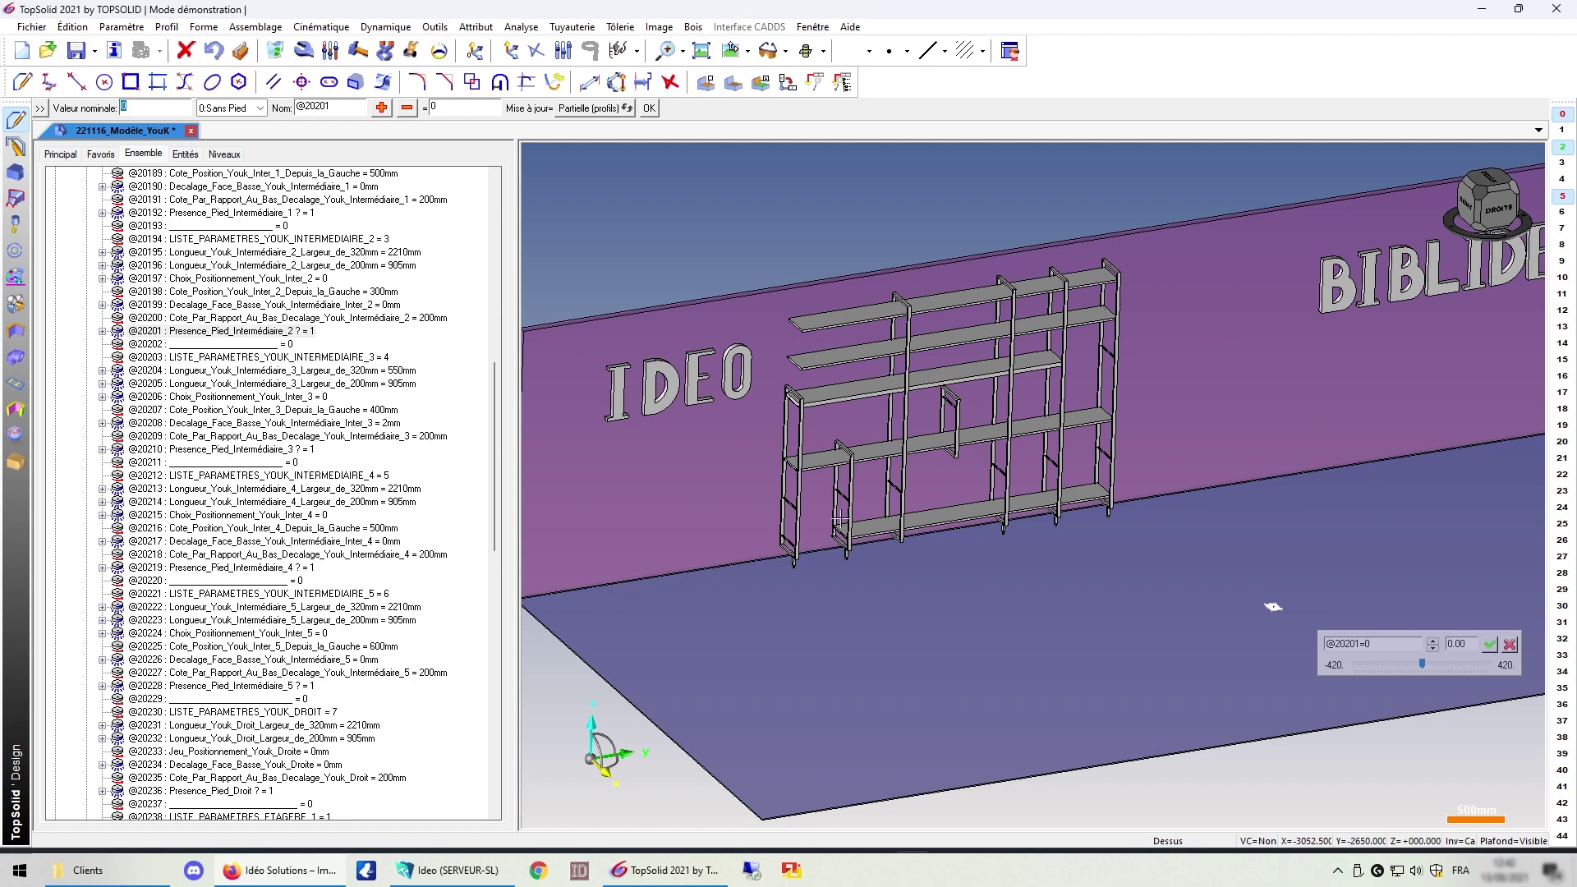
scroll(955, 583, "down", 2)
Step: Examine the execution plan of the shelving unit, including its views and the parts list above the title block
scroll(1019, 297, "up", 1)
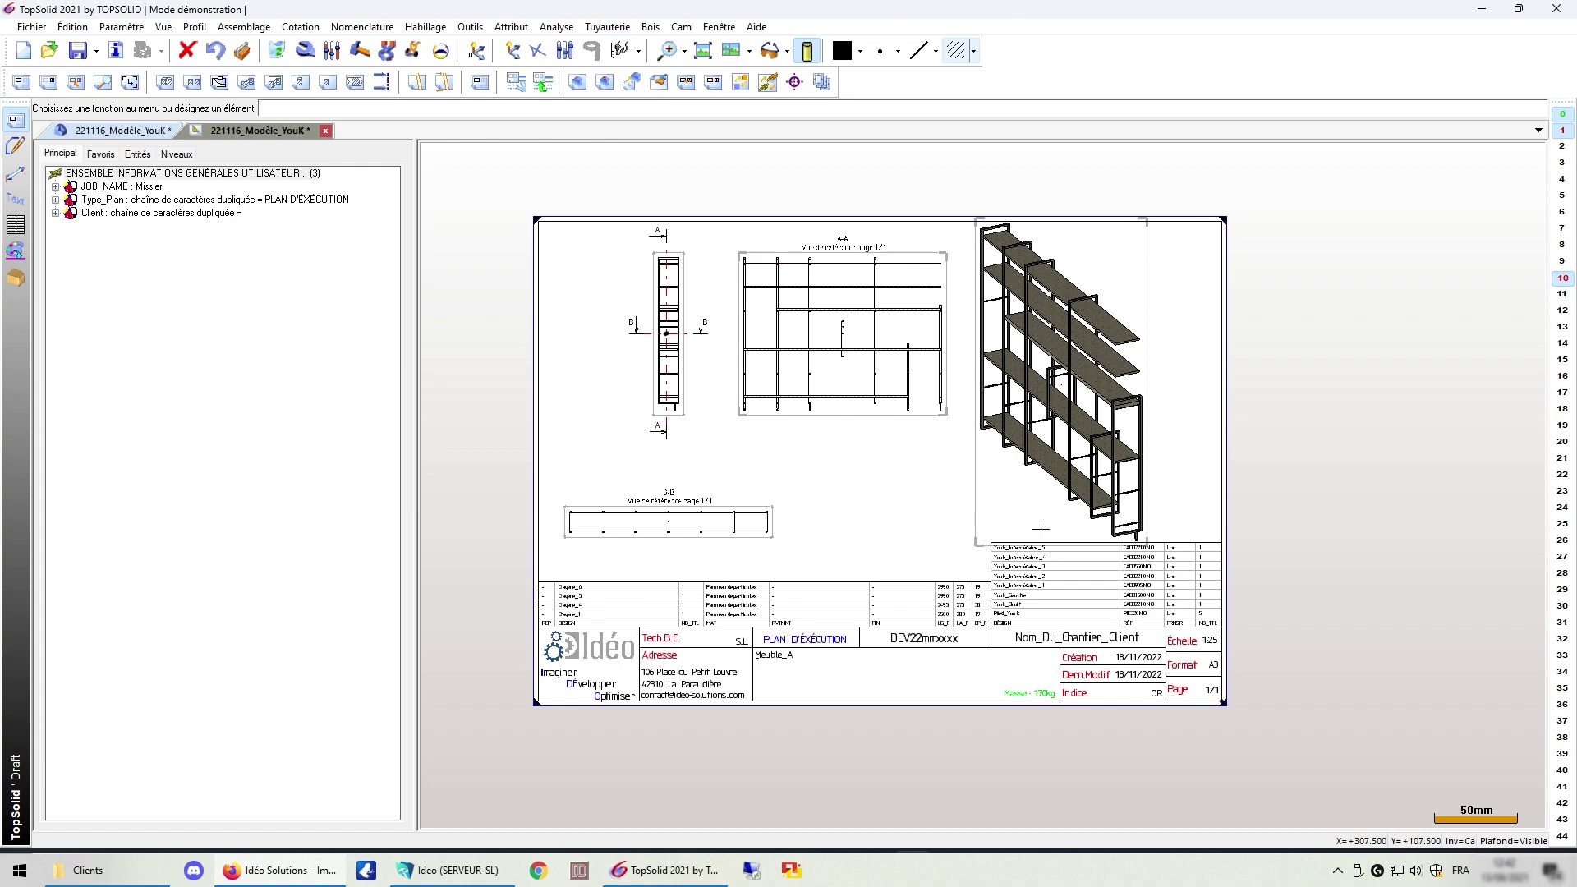
scroll(1040, 529, "up", 5)
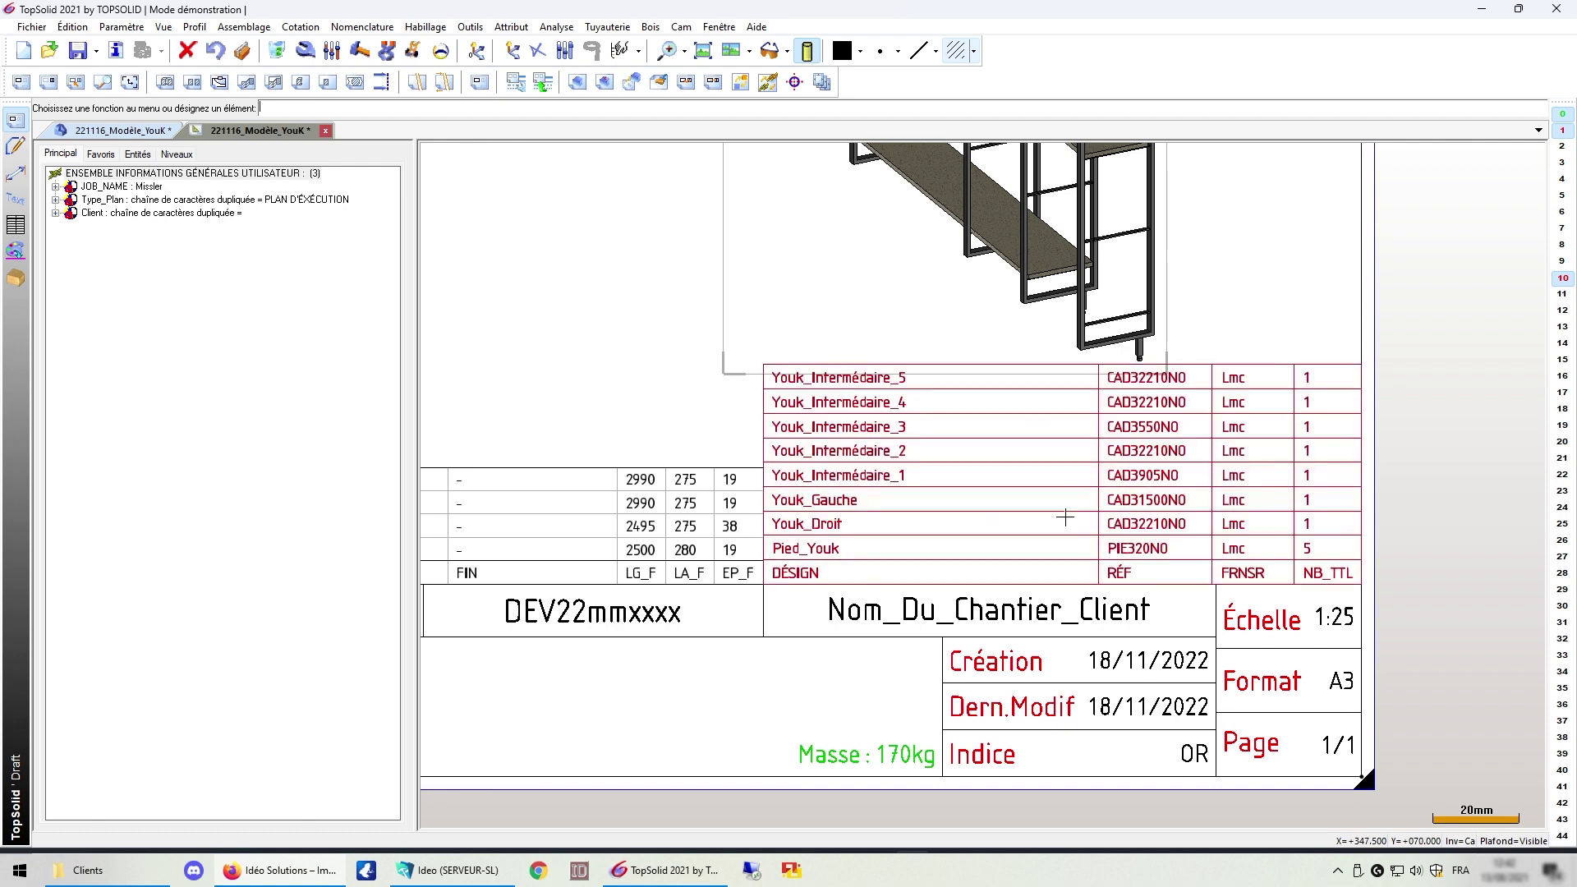
scroll(1063, 515, "down", 3)
scroll(1016, 409, "down", 2)
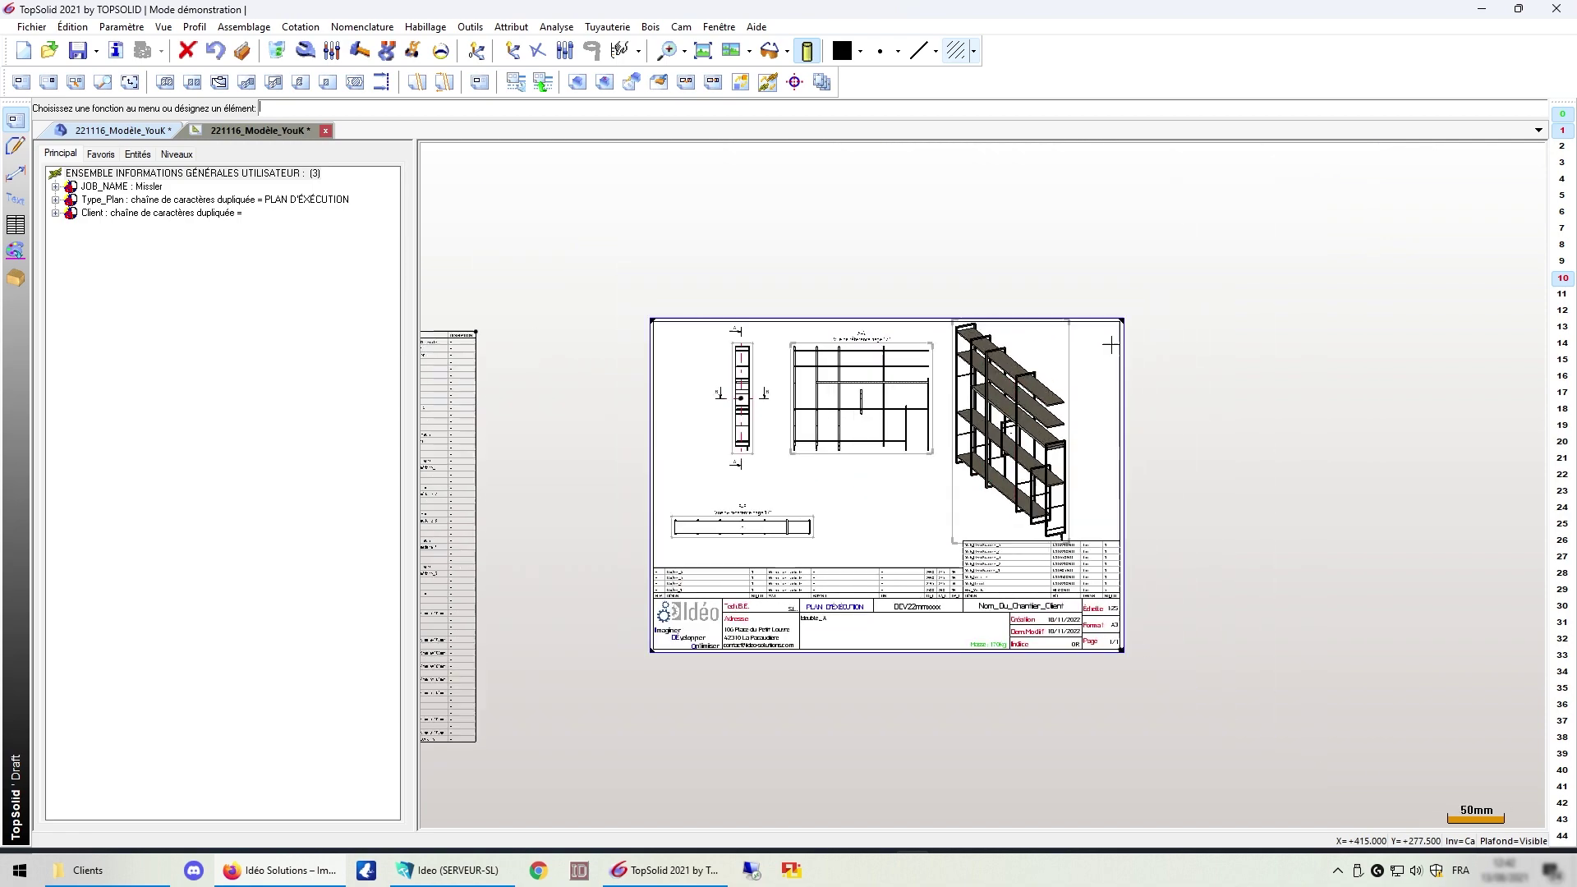
scroll(1017, 408, "up", 1)
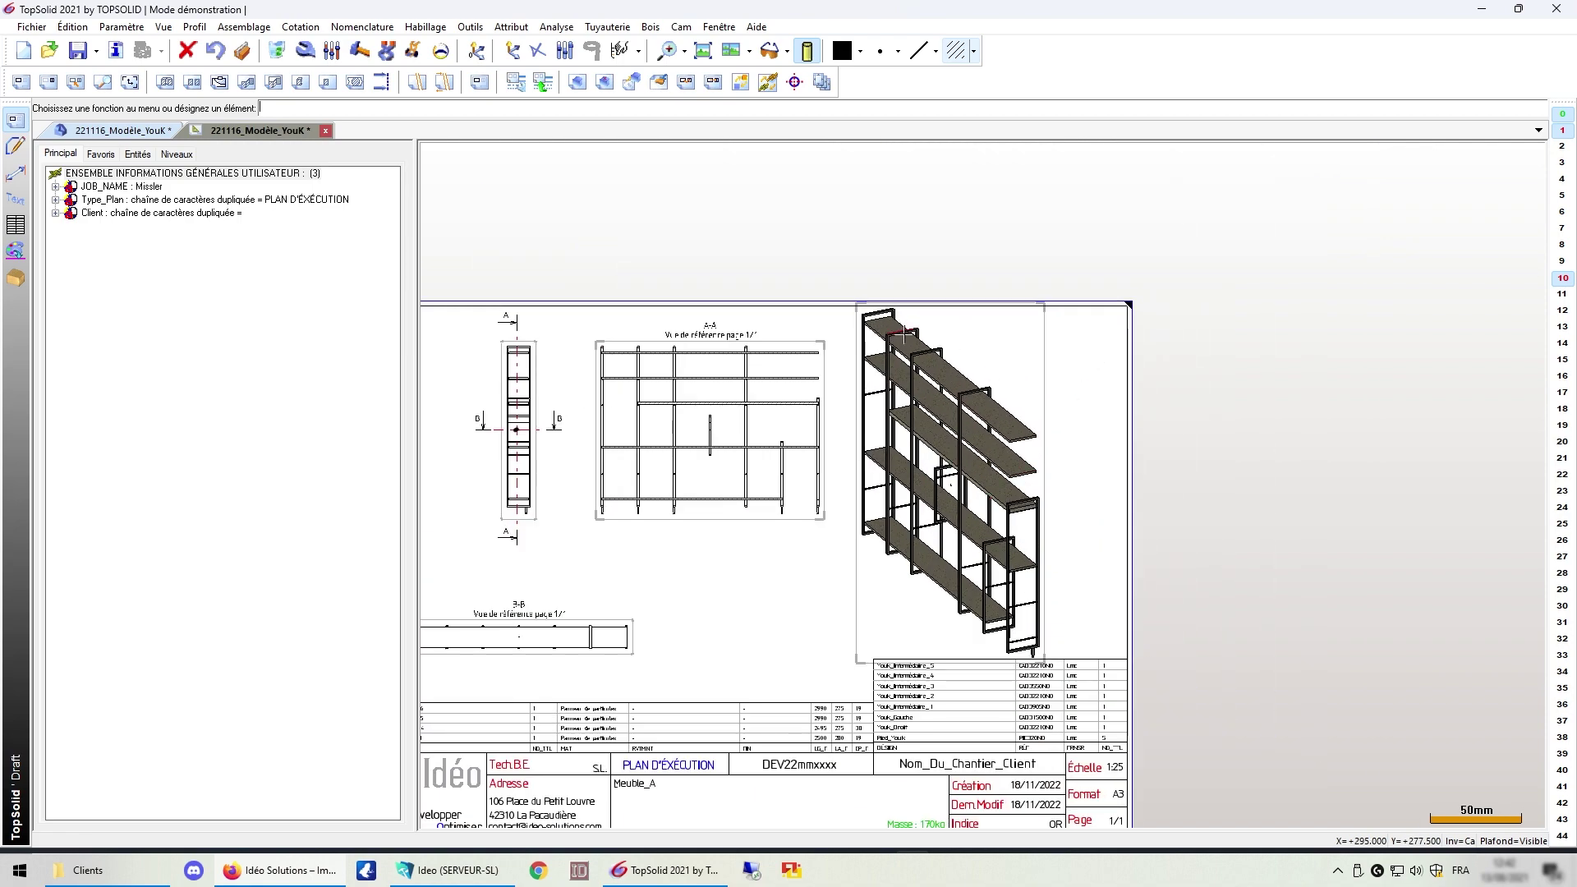
Step: Return to the 3D model document and view the shelving unit within the whole room
left_click(148, 136)
scroll(1139, 277, "up", 3)
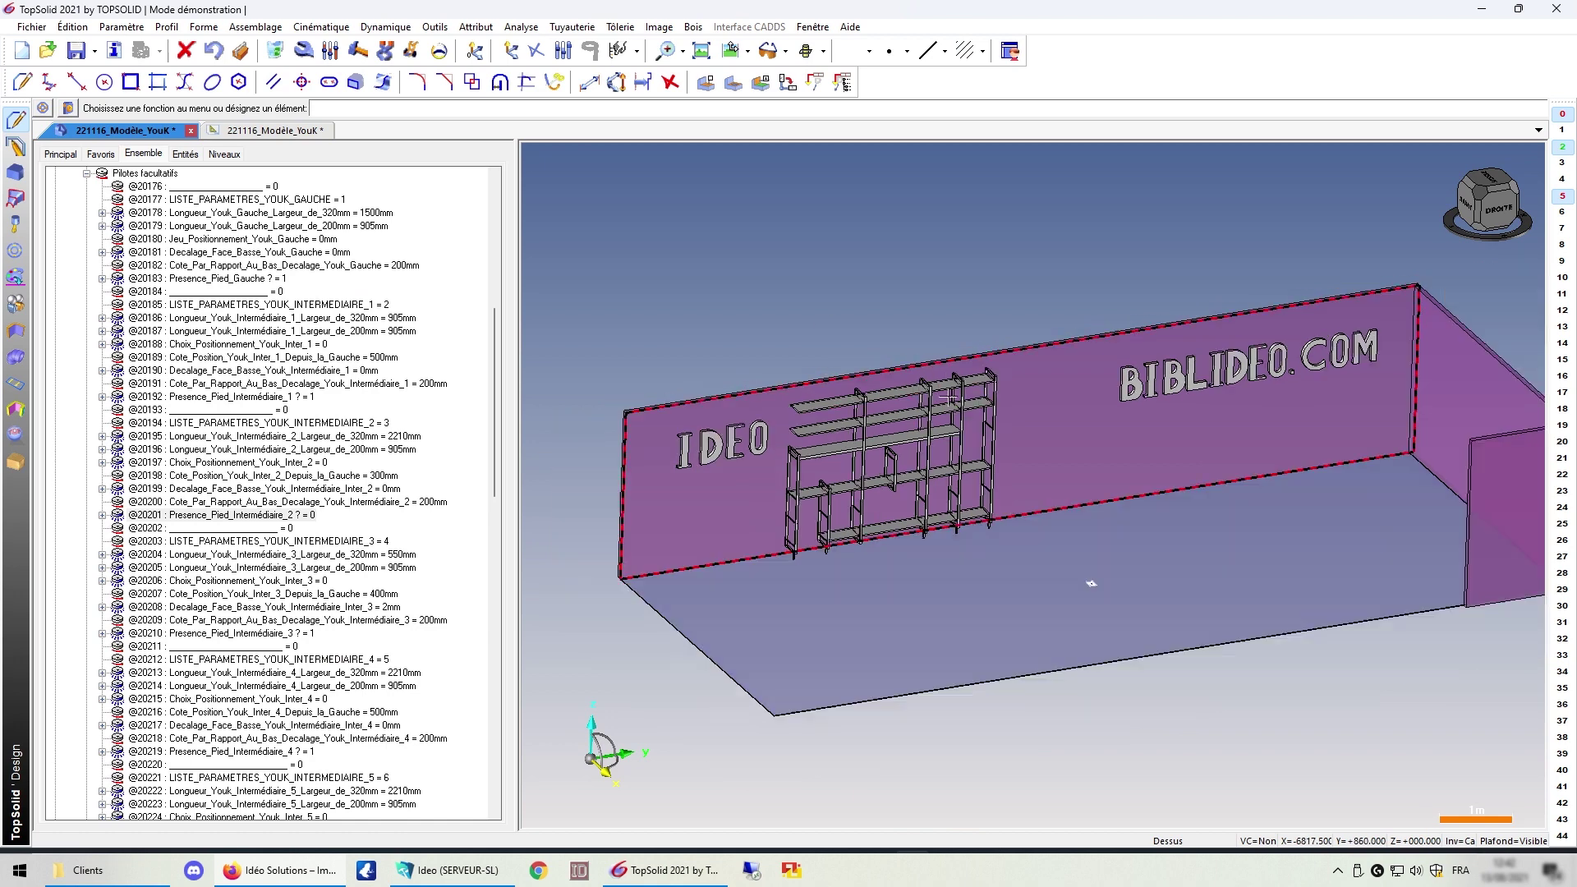
scroll(1041, 393, "down", 2)
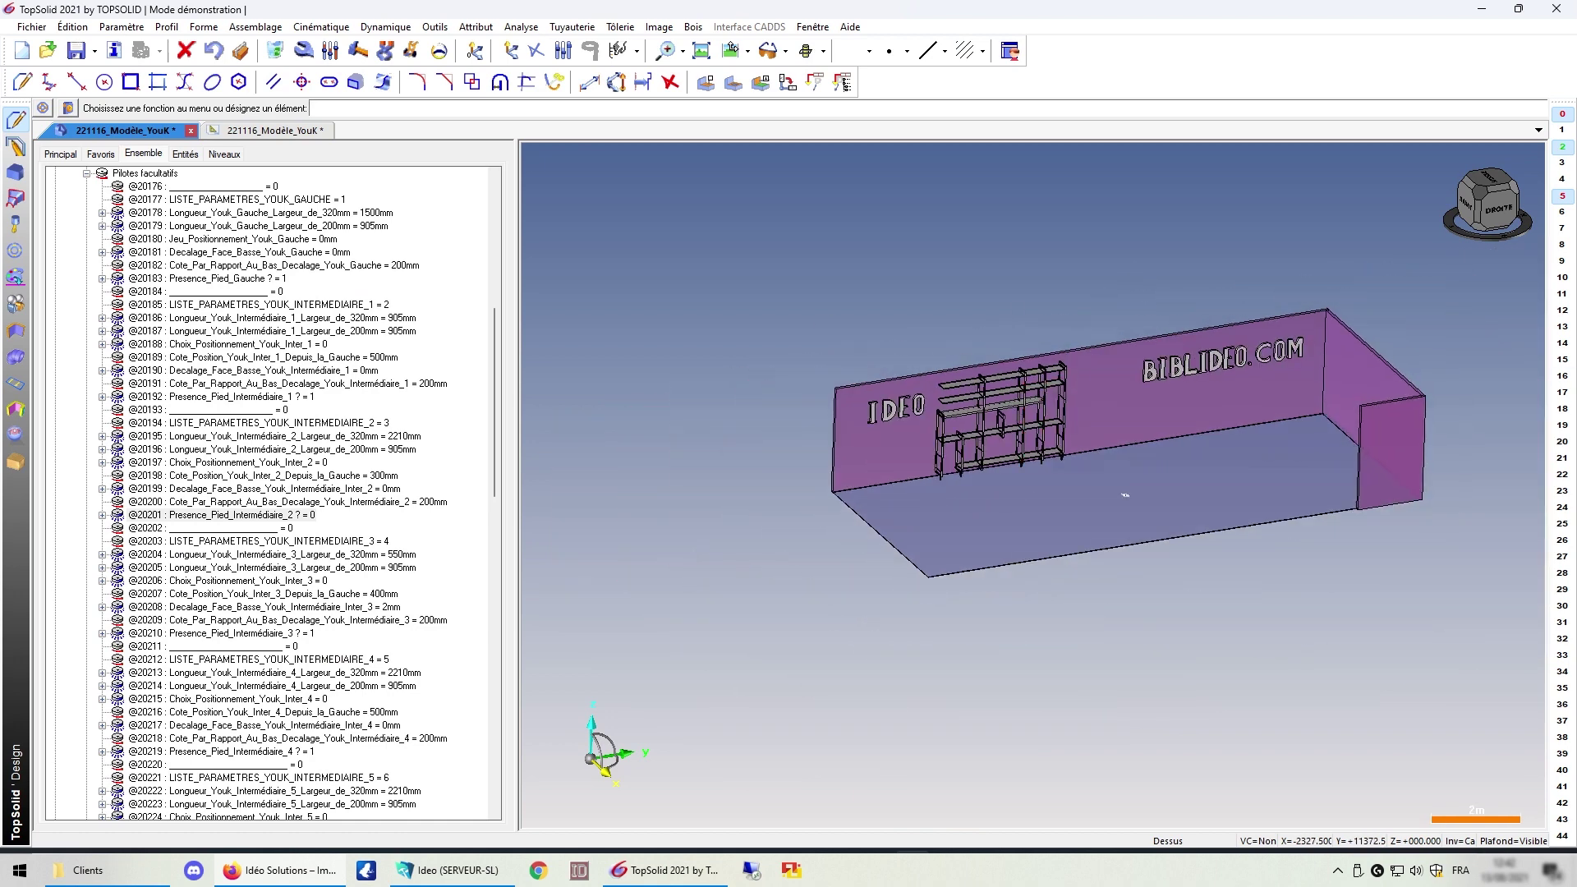